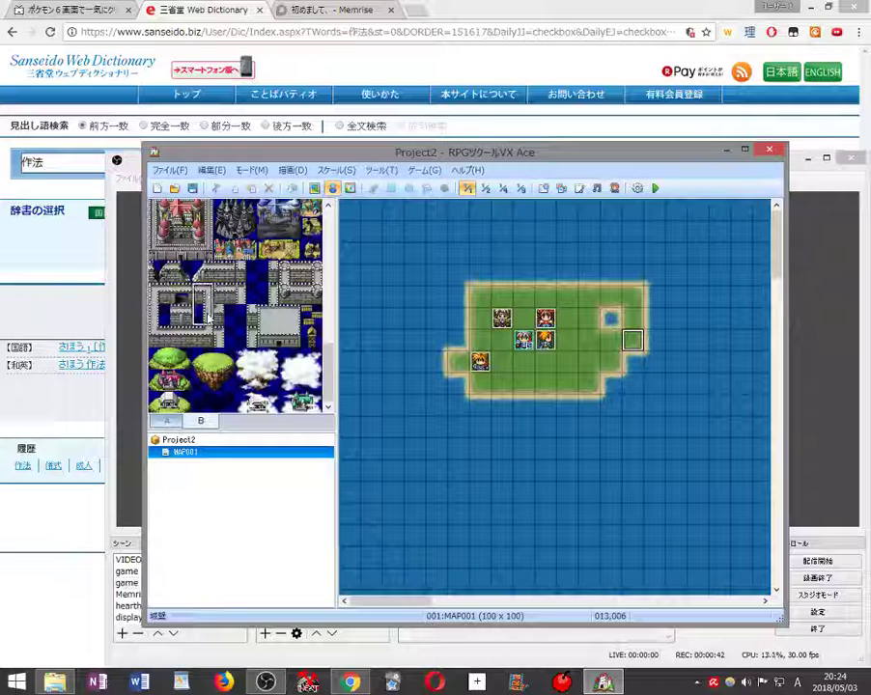
- Paint a vertical castle-wall strip down the island's east edge and into the sea below it
{"action": "left_click", "coordinate": [203, 316]}
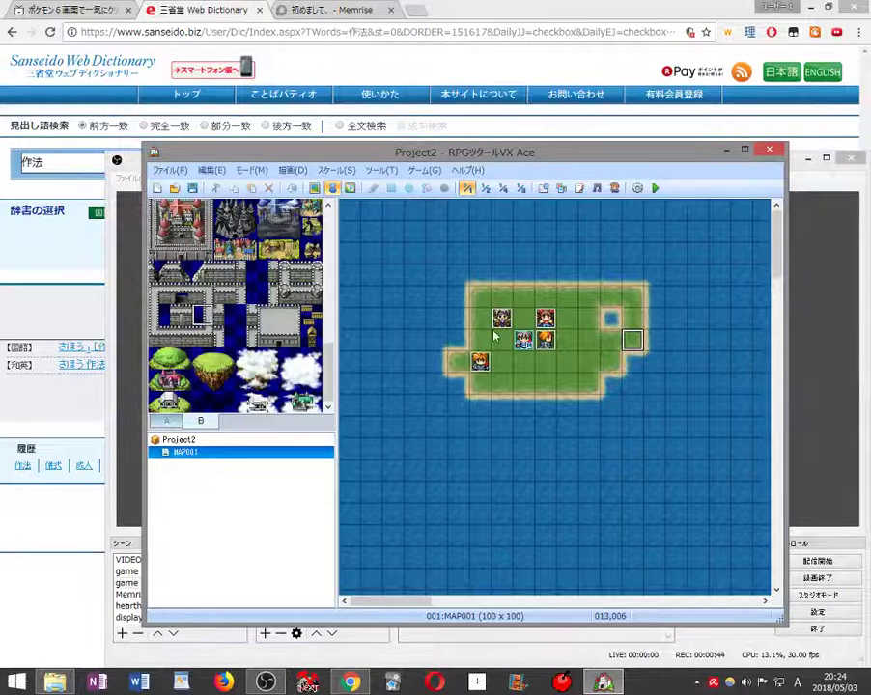
{"action": "right_click", "coordinate": [632, 319]}
{"action": "key", "text": "Escape"}
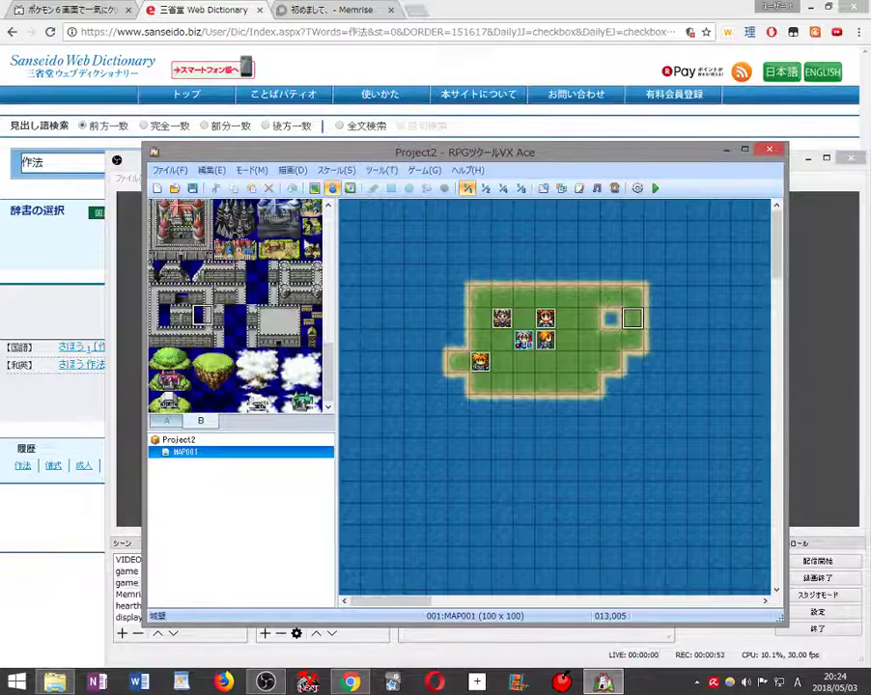
{"action": "key", "text": "F5"}
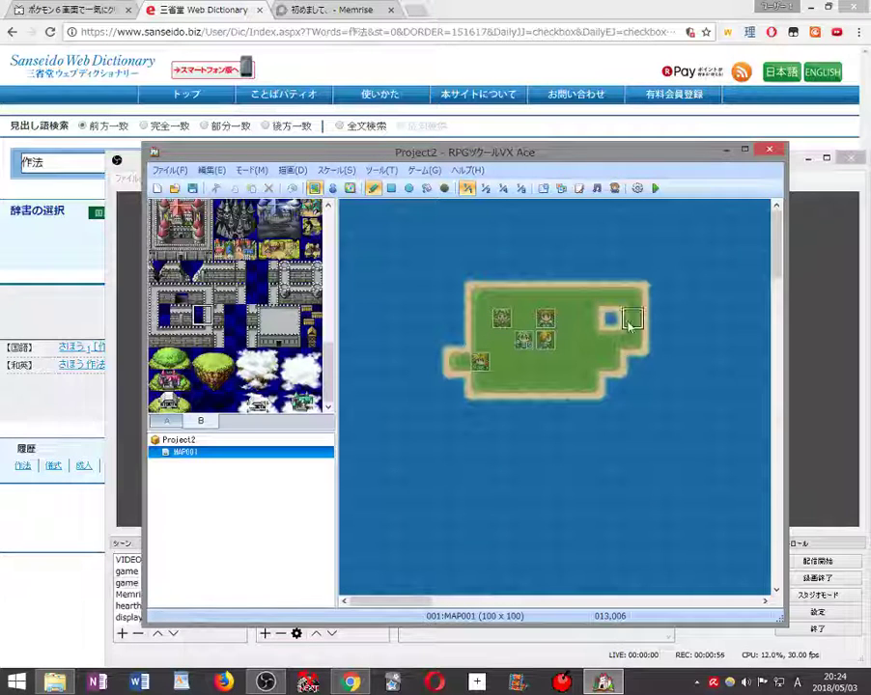
{"action": "mouse_move", "coordinate": [636, 319]}
{"action": "left_mouse_down"}
{"action": "mouse_move", "coordinate": [638, 346]}
{"action": "mouse_move", "coordinate": [637, 299]}
{"action": "mouse_move", "coordinate": [638, 434]}
{"action": "left_mouse_up"}
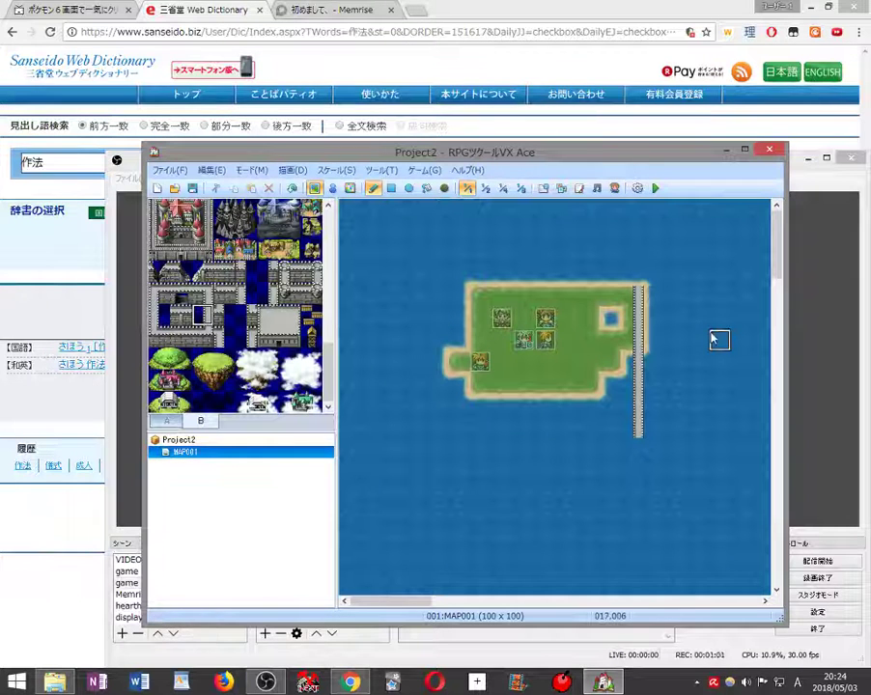
- Break the wall at row 007 and paint a grass path through it eastward to tile 015,007, filling in the notched southeast land corner
{"action": "right_click", "coordinate": [660, 373]}
{"action": "left_click", "coordinate": [632, 370]}
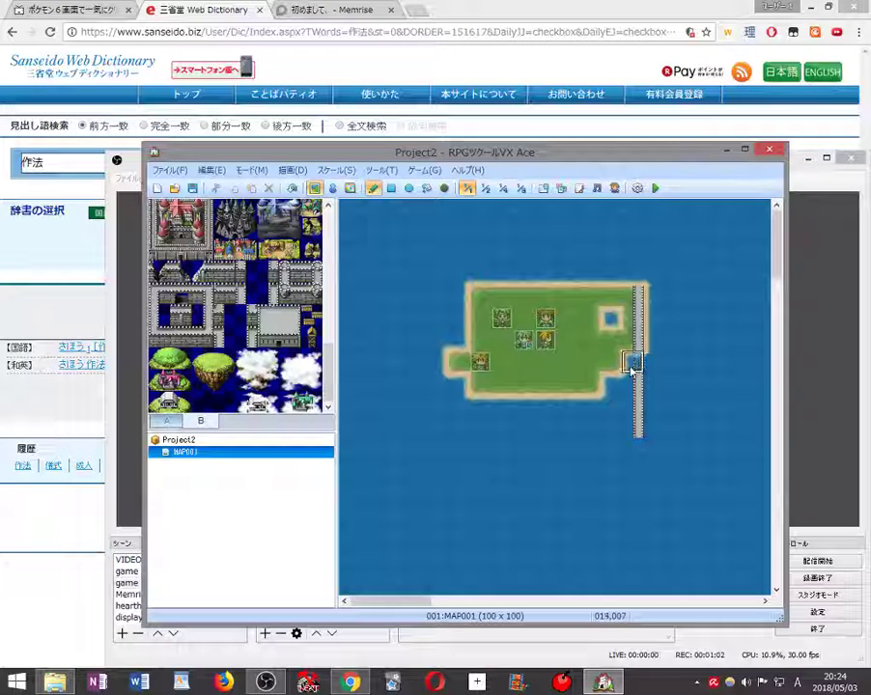
{"action": "right_click", "coordinate": [586, 367]}
{"action": "left_click_drag", "start_coordinate": [632, 370], "coordinate": [660, 376]}
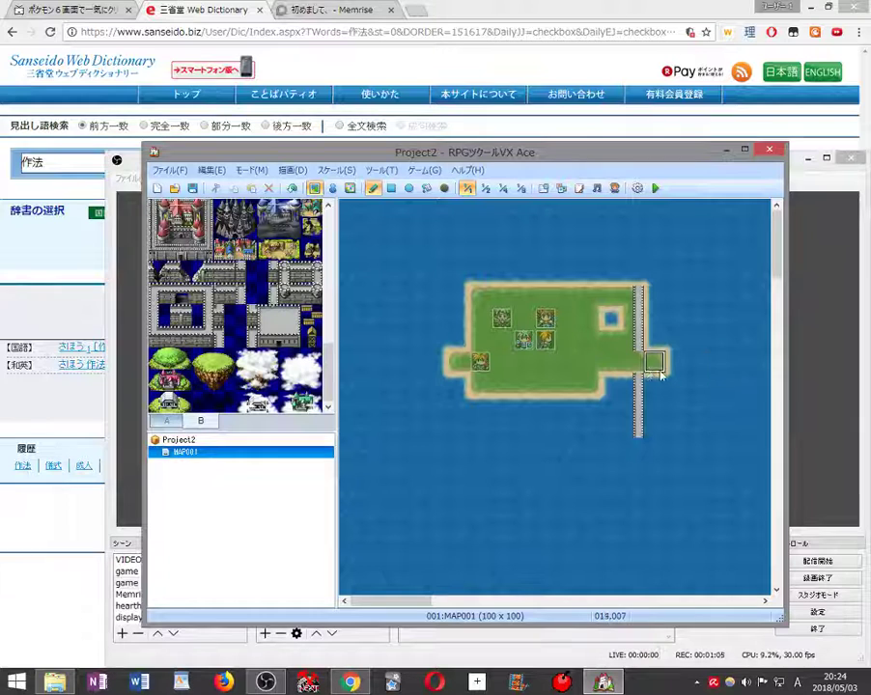
{"action": "left_click", "coordinate": [673, 371]}
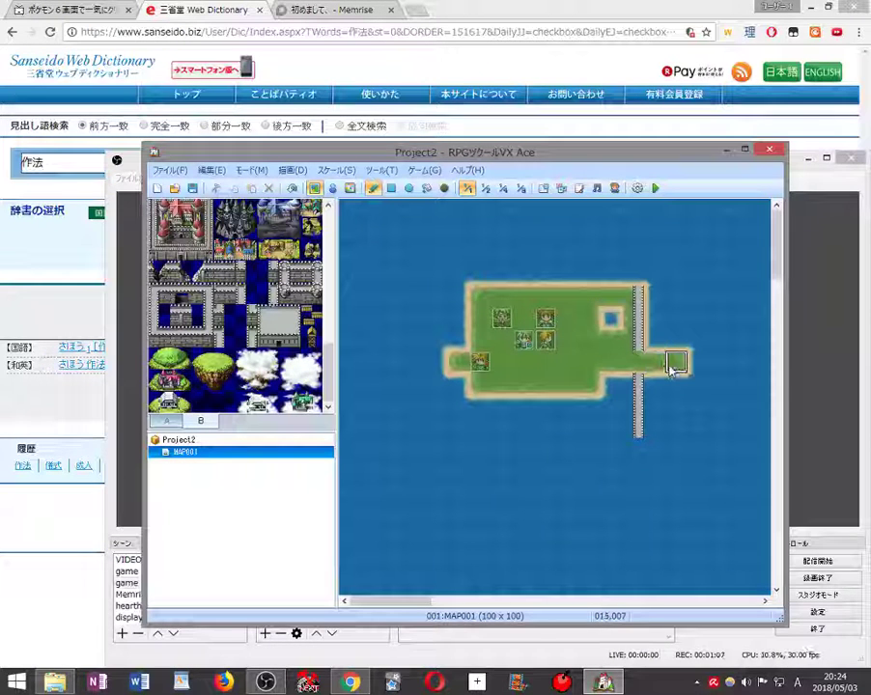
{"action": "left_click_drag", "start_coordinate": [616, 380], "coordinate": [634, 385]}
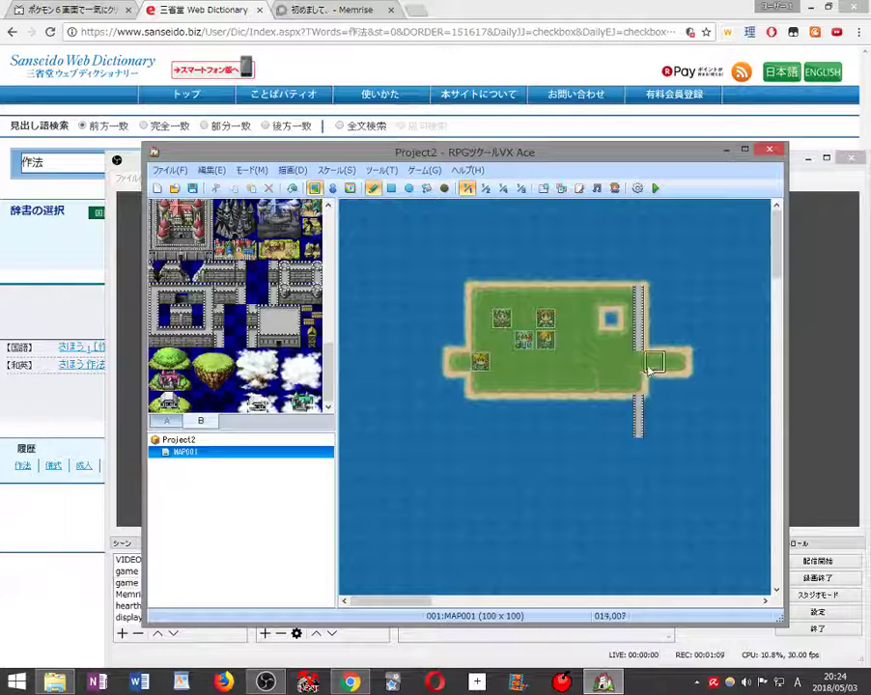
- Repaint the wall tile directly south of the path, keeping a one-tile grass gap at 013,007
{"action": "right_click", "coordinate": [636, 347]}
{"action": "left_click", "coordinate": [638, 382]}
{"action": "left_click", "coordinate": [633, 358]}
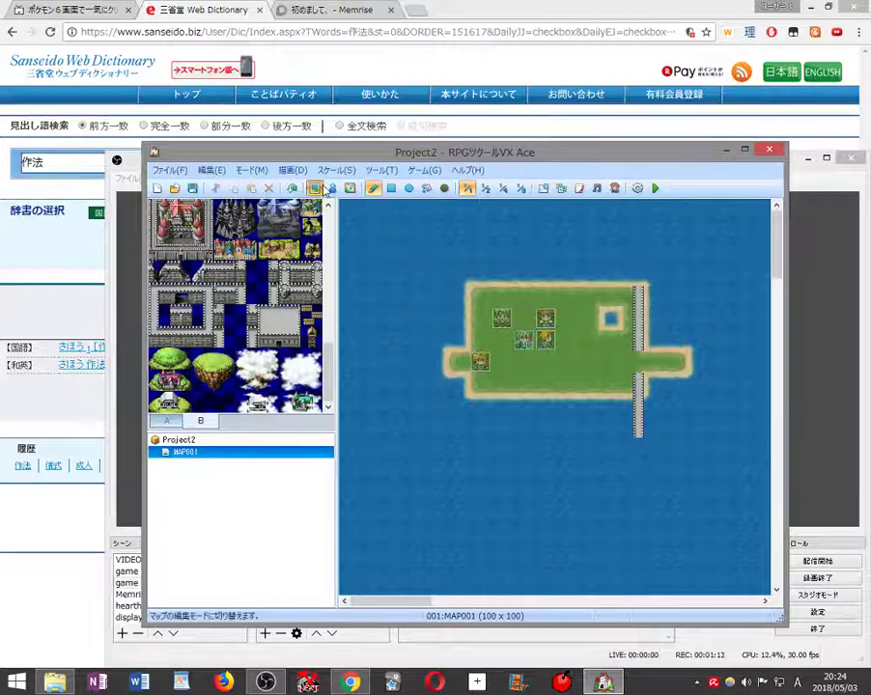
- Create an event in the wall gap at 013,007 with the left-facing helmeted warrior graphic from Actor3
{"action": "left_click", "coordinate": [332, 188]}
{"action": "double_click", "coordinate": [636, 363]}
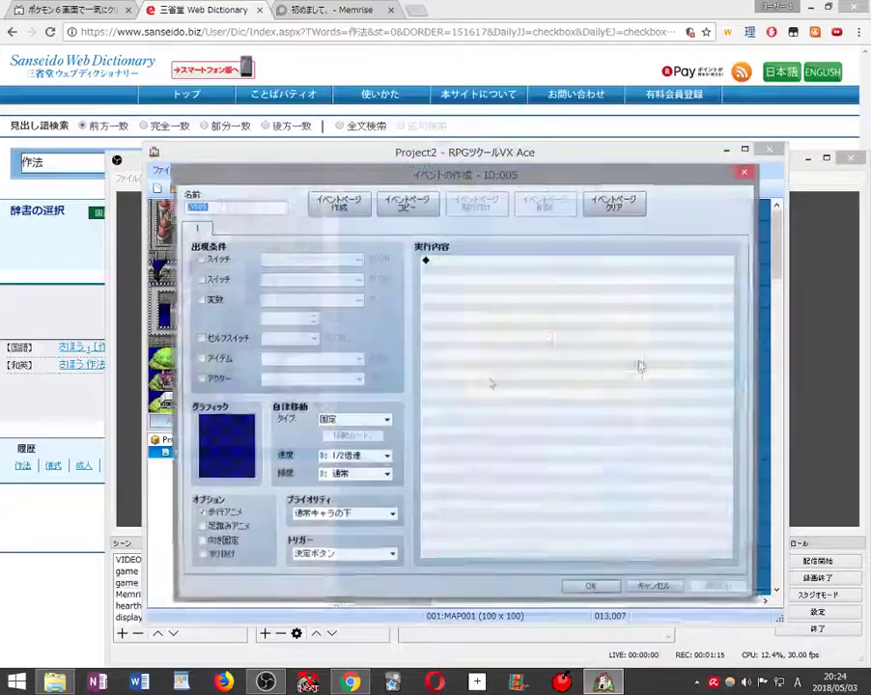
{"action": "double_click", "coordinate": [217, 448]}
{"action": "left_click", "coordinate": [305, 288]}
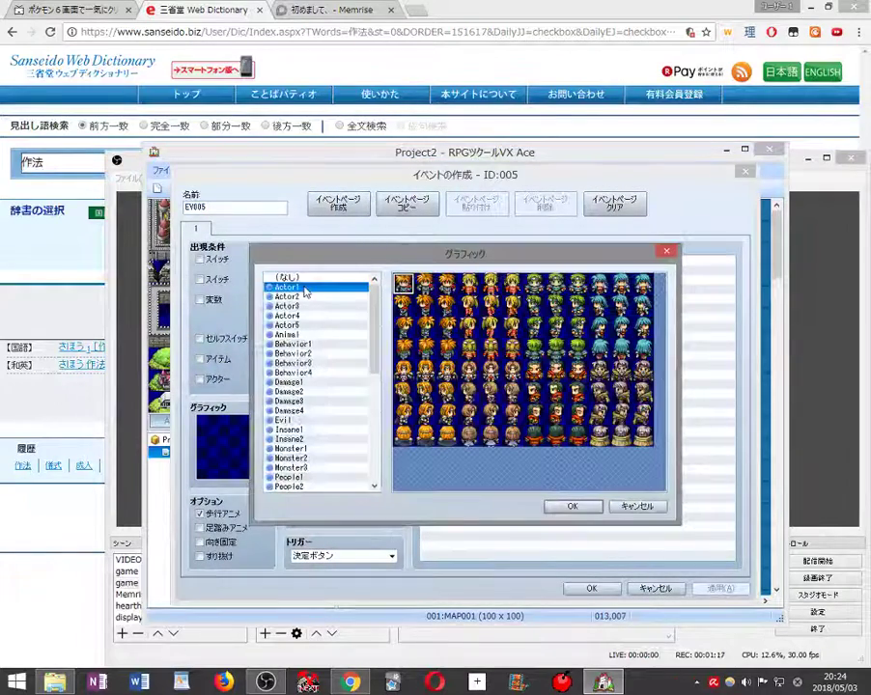
{"action": "left_click", "coordinate": [304, 297]}
{"action": "left_click", "coordinate": [305, 306]}
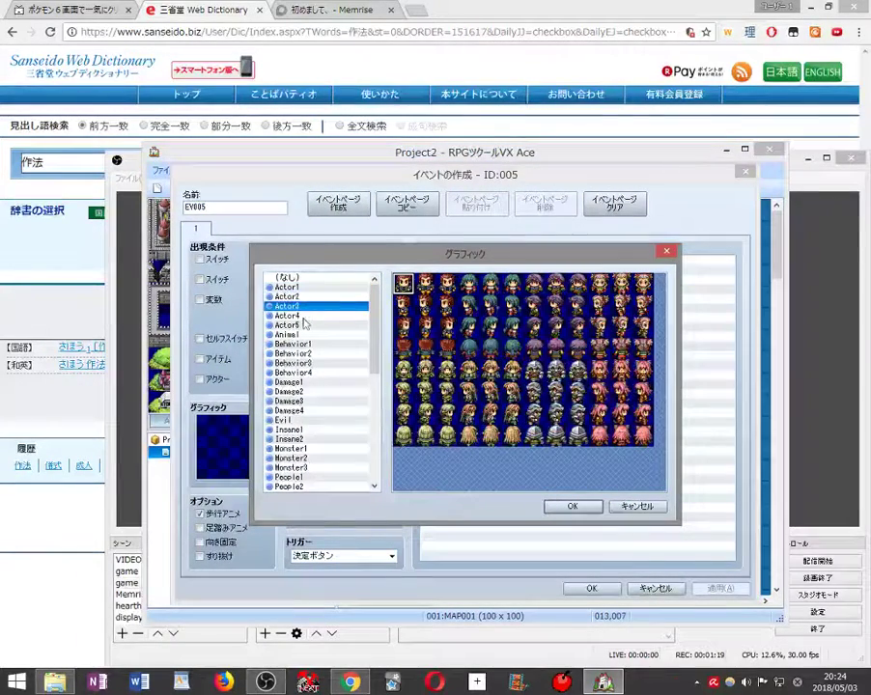
{"action": "left_click", "coordinate": [304, 317]}
{"action": "left_click", "coordinate": [303, 308]}
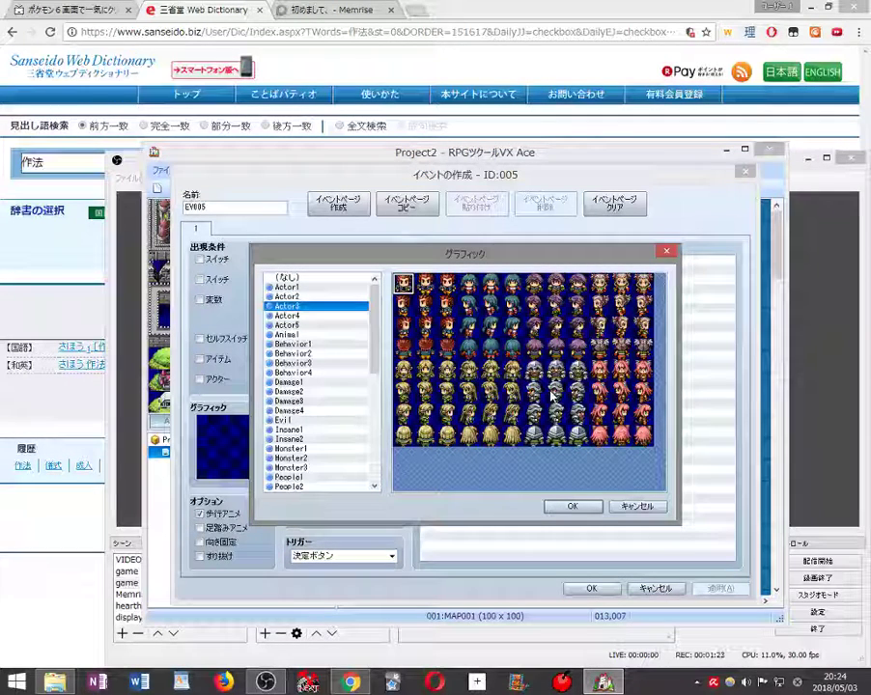
{"action": "left_click", "coordinate": [533, 392]}
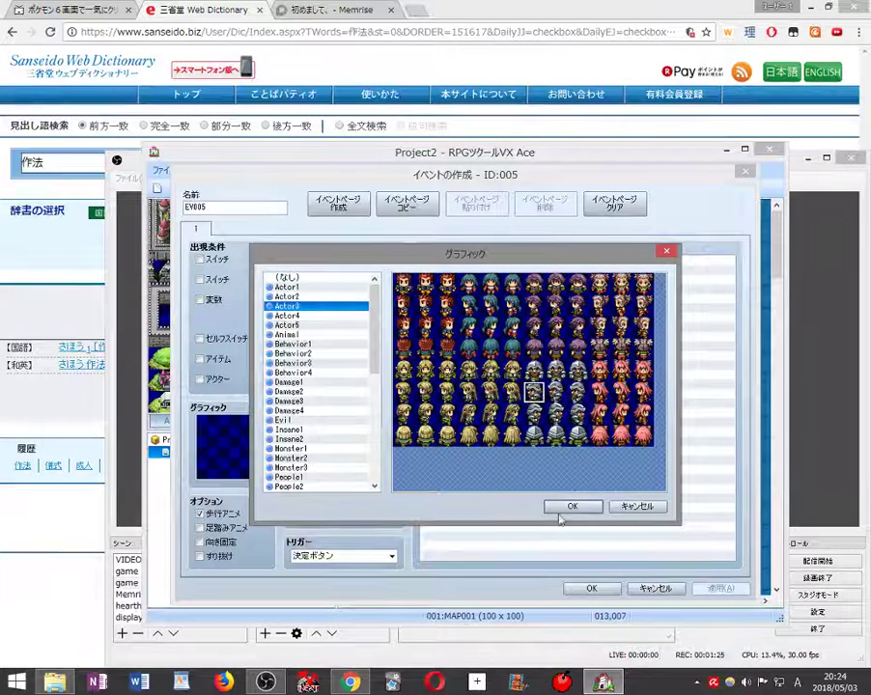
{"action": "left_click", "coordinate": [568, 507]}
- Add a Show Text command to the event using the bearded, helmeted warrior face from Actor3
{"action": "left_click", "coordinate": [451, 264]}
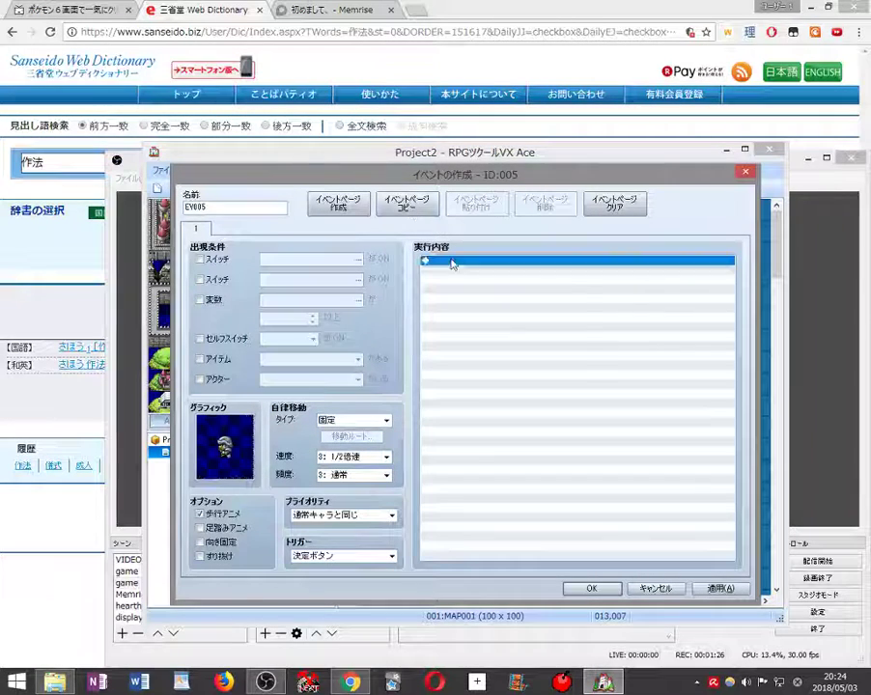
{"action": "right_click", "coordinate": [451, 263]}
{"action": "left_click", "coordinate": [477, 272]}
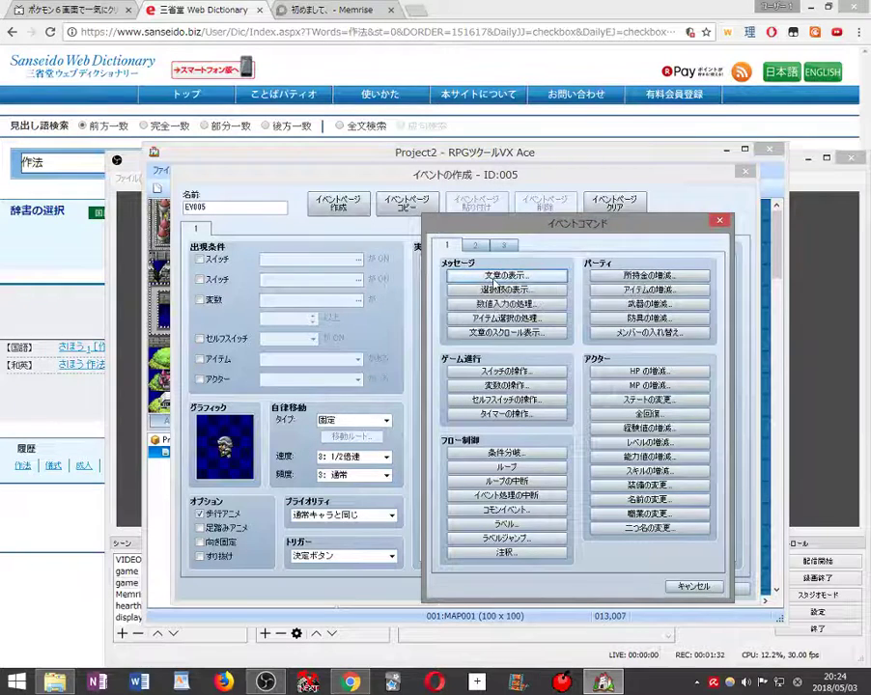
{"action": "left_click", "coordinate": [495, 279]}
{"action": "double_click", "coordinate": [431, 425]}
{"action": "left_click", "coordinate": [421, 321]}
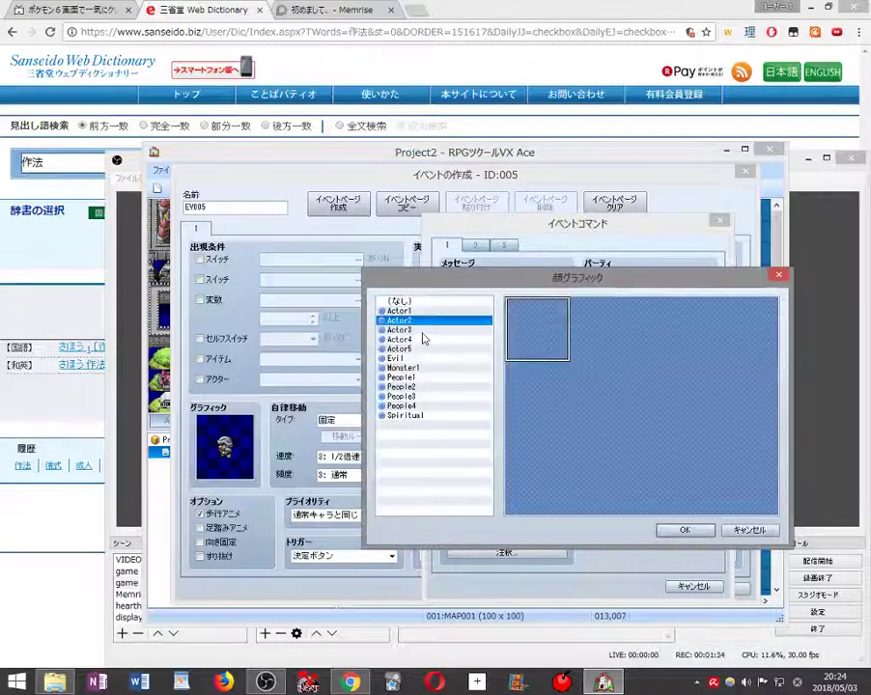
{"action": "left_click", "coordinate": [420, 330]}
{"action": "left_click", "coordinate": [669, 394]}
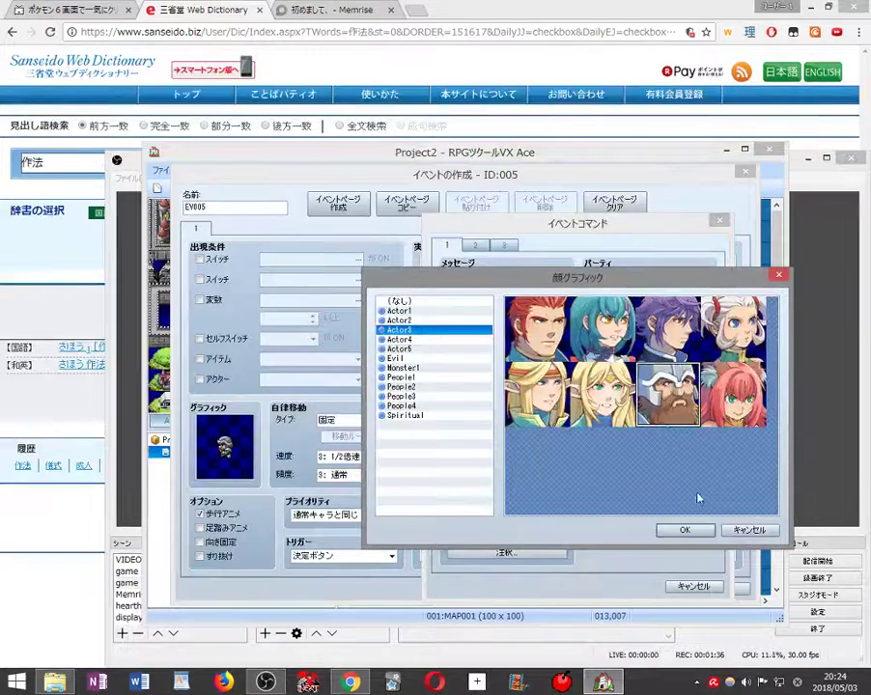
{"action": "left_click", "coordinate": [684, 530]}
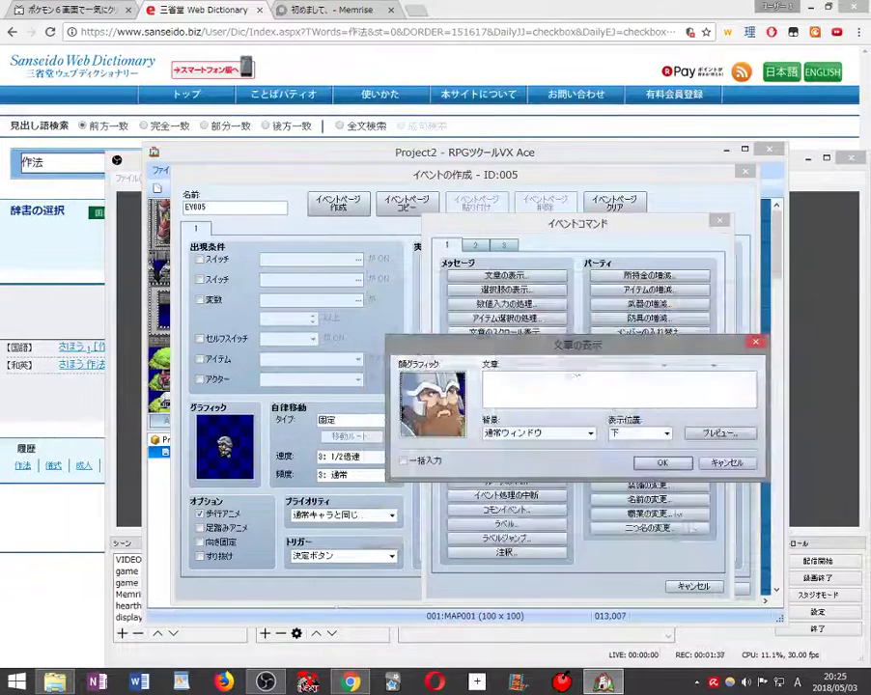
- Enter the message "進みたいならば100ゴルドくれ" and add it to the event contents
{"action": "left_click", "coordinate": [574, 382]}
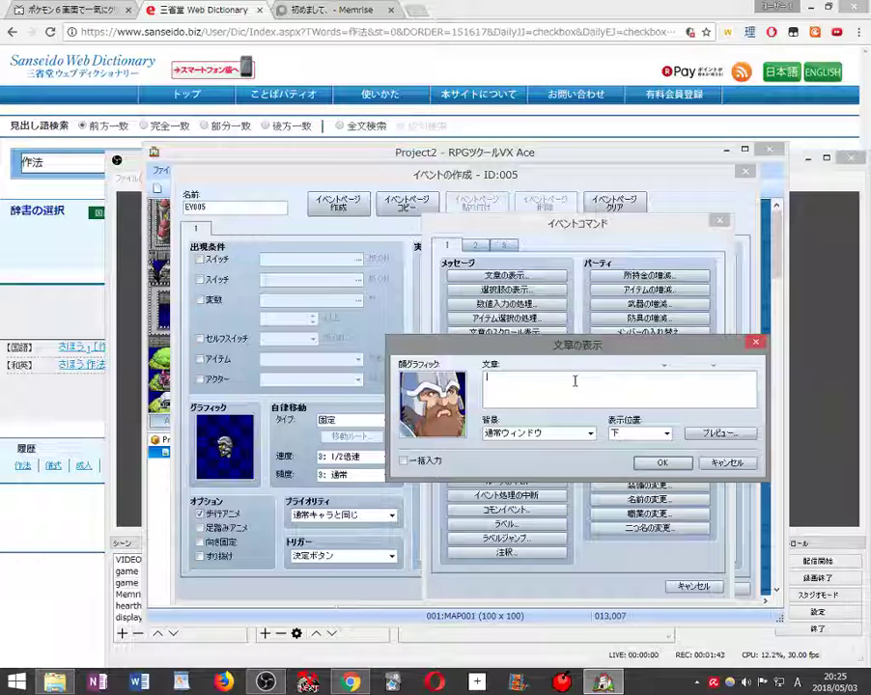
{"action": "key", "text": "BackSpace"}
{"action": "key", "text": "BackSpace"}
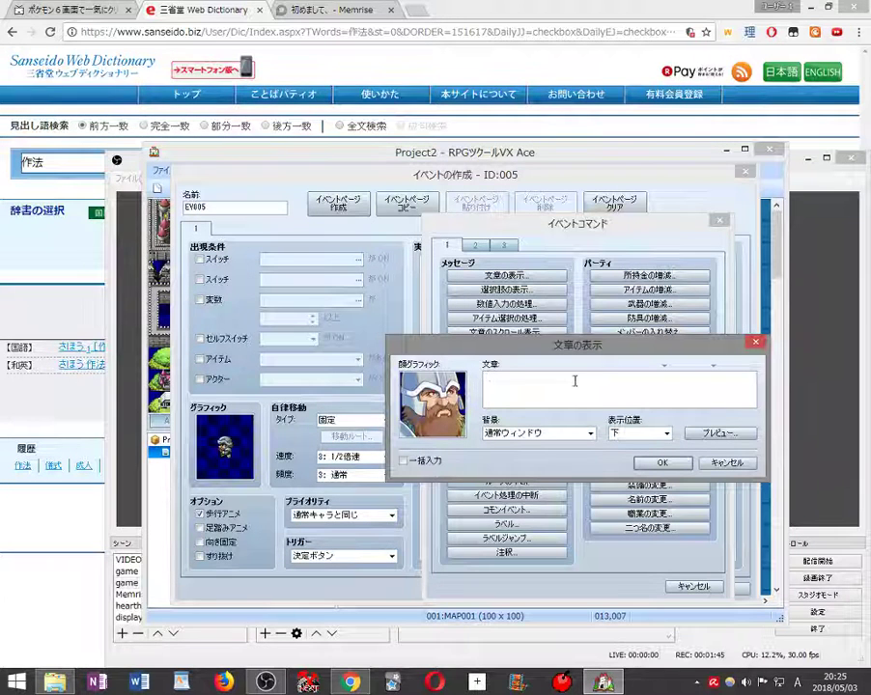
{"action": "type", "text": "すずみたいな"}
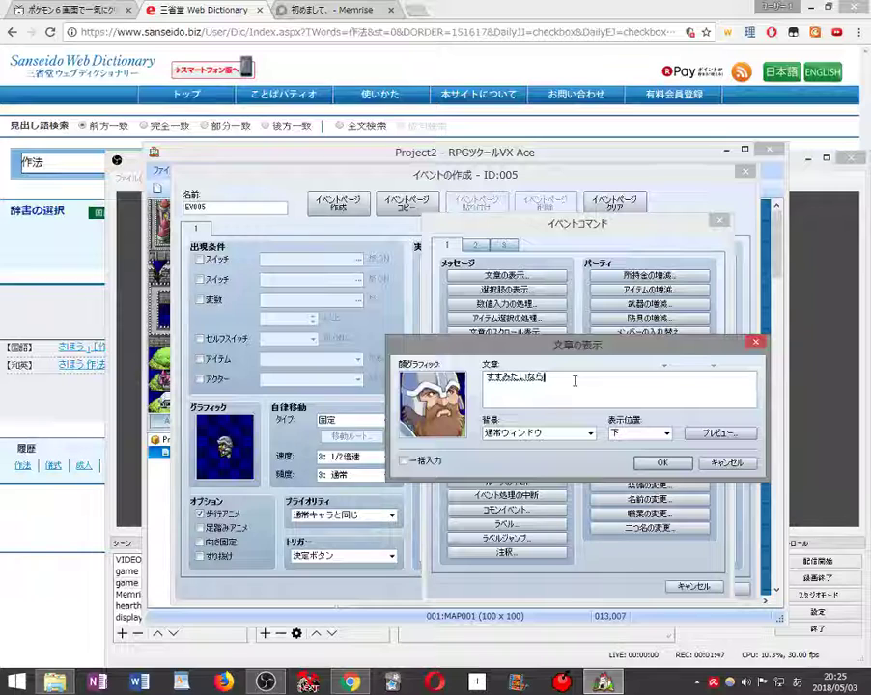
{"action": "type", "text": "ら"}
{"action": "key", "text": "space"}
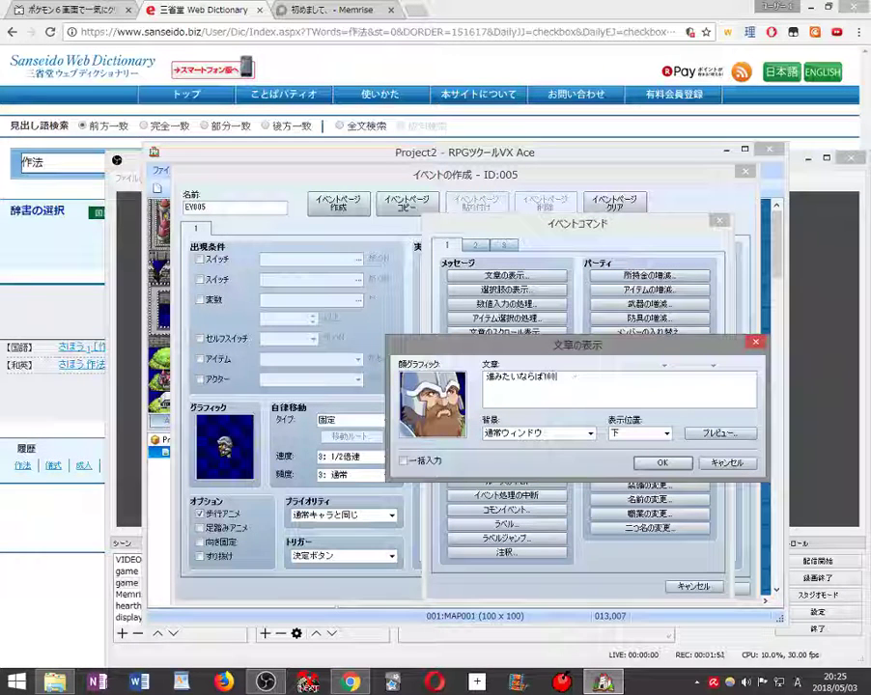
{"action": "key", "text": "Zenkaku_Hankaku"}
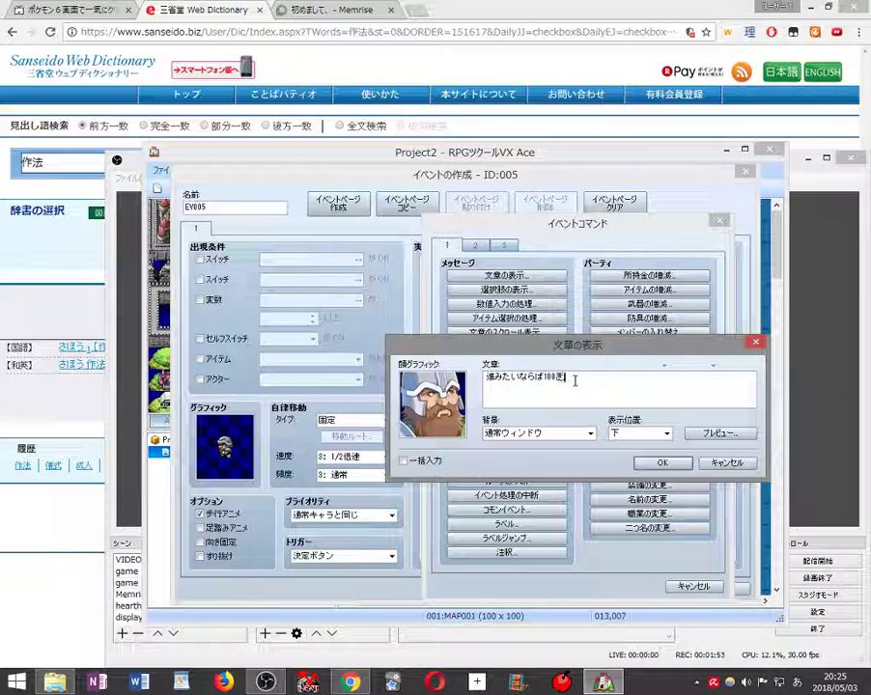
{"action": "type", "text": "o"}
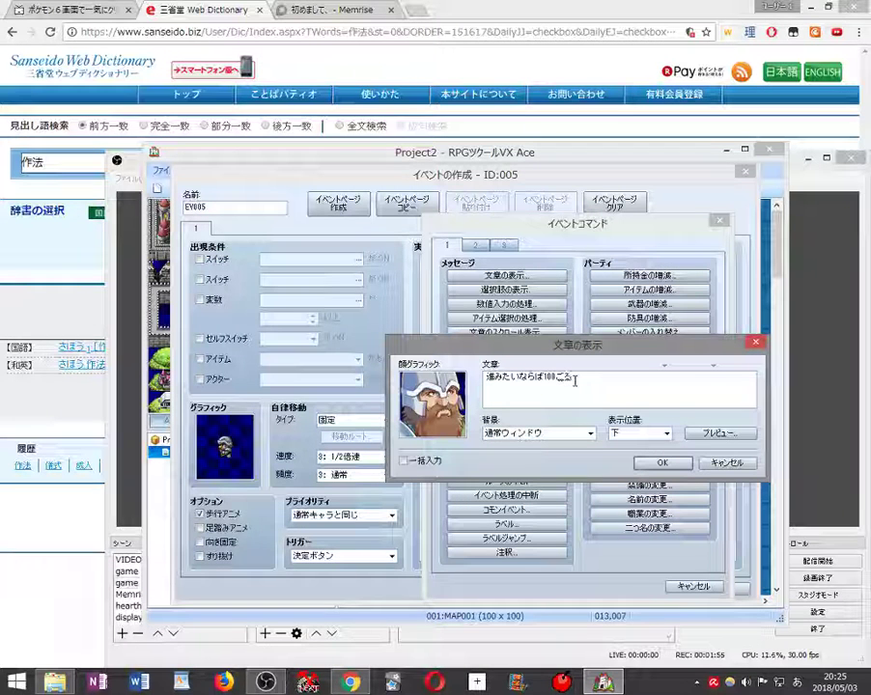
{"action": "type", "text": "るど"}
{"action": "key", "text": "F7"}
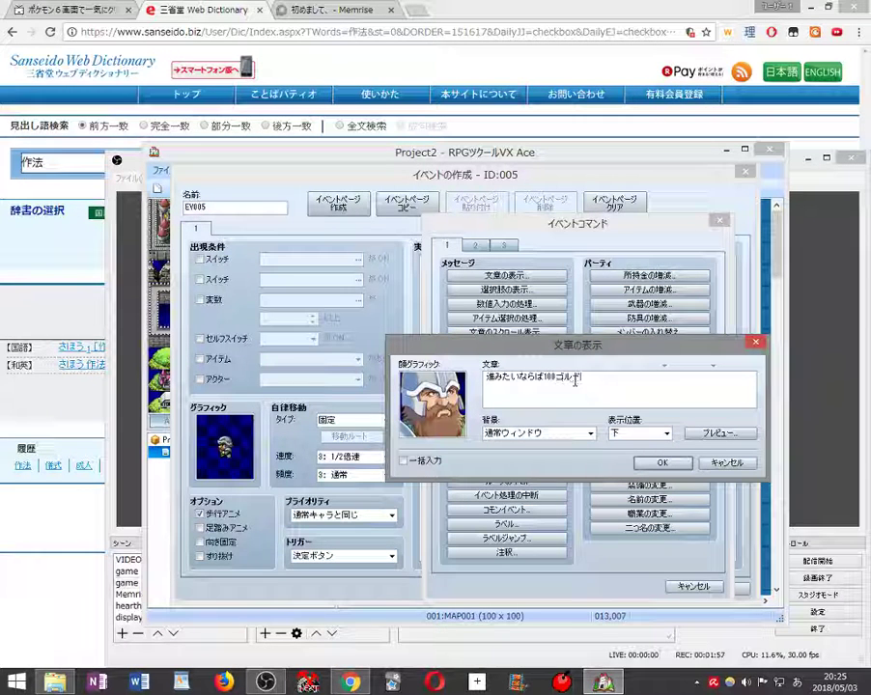
{"action": "type", "text": "くれ"}
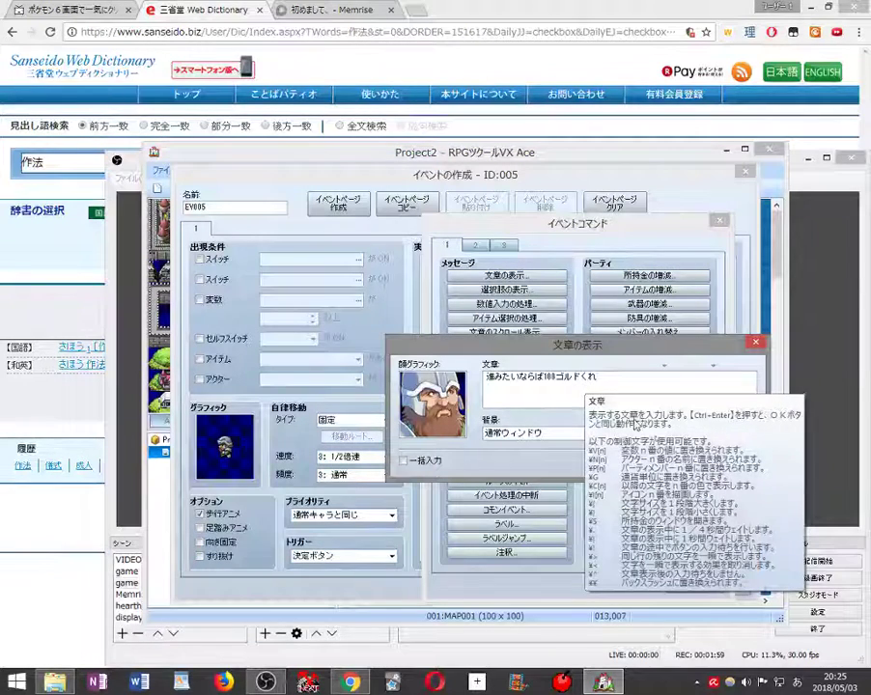
{"action": "left_click", "coordinate": [657, 460]}
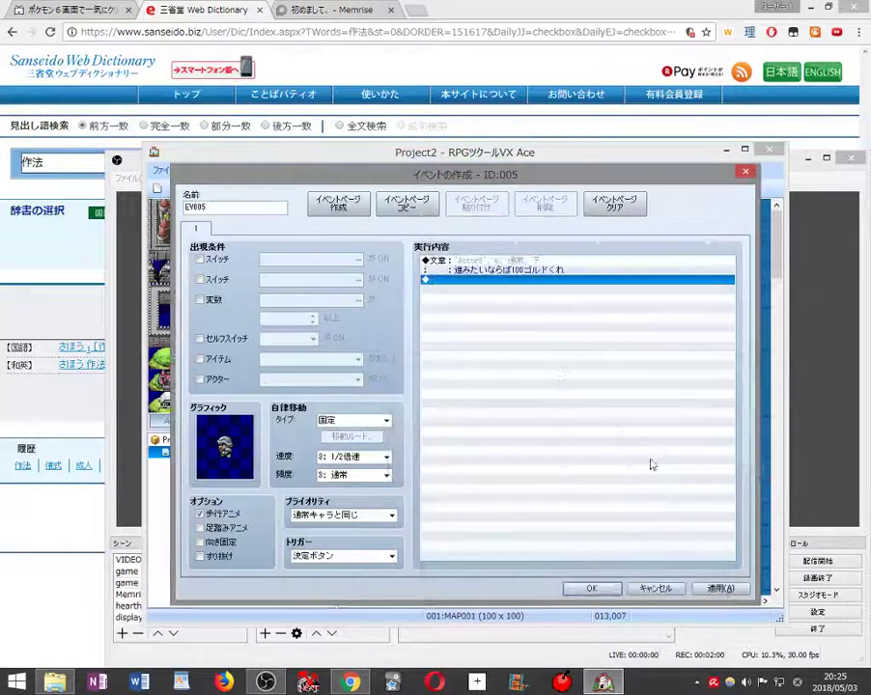
- Add a Show Choices command with はい and いいえ after the message, with cancel set to choice 2
{"action": "right_click", "coordinate": [504, 280]}
{"action": "left_click", "coordinate": [521, 294]}
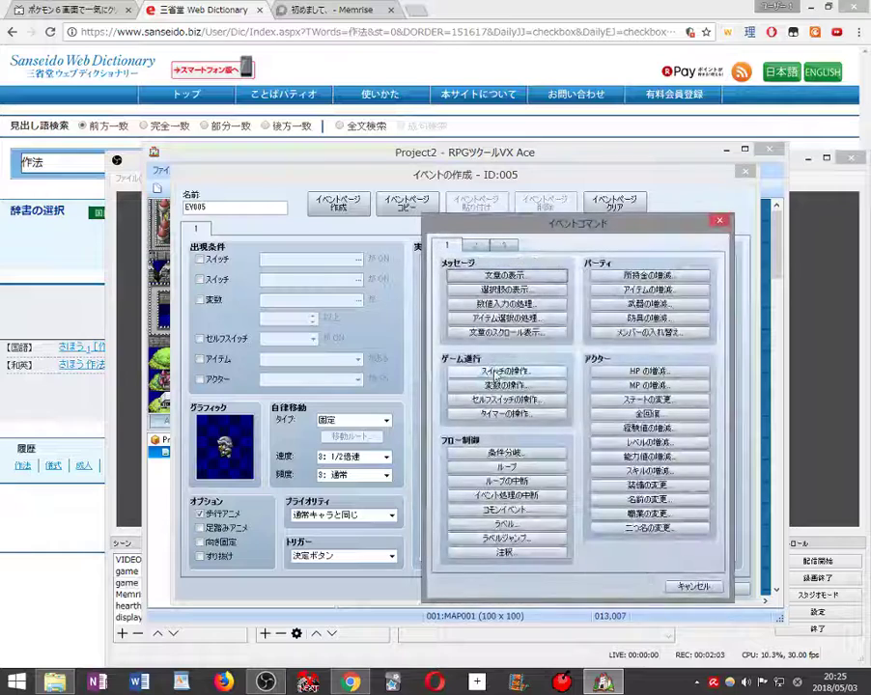
{"action": "left_click", "coordinate": [505, 289]}
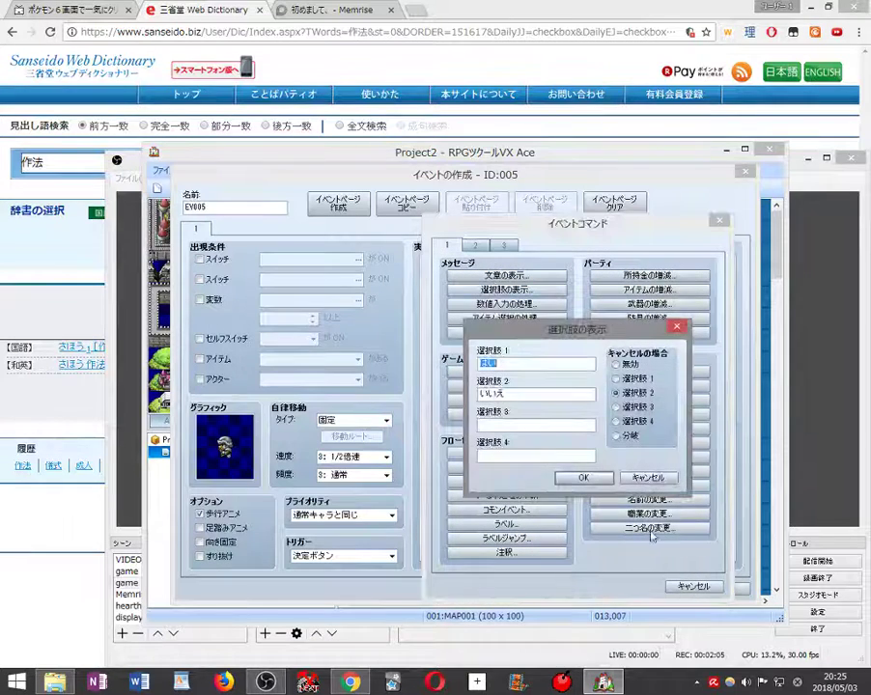
{"action": "left_click", "coordinate": [588, 480]}
- Insert a Conditional Branch command under the はい case and base its condition on money (お金)
{"action": "left_click", "coordinate": [480, 315]}
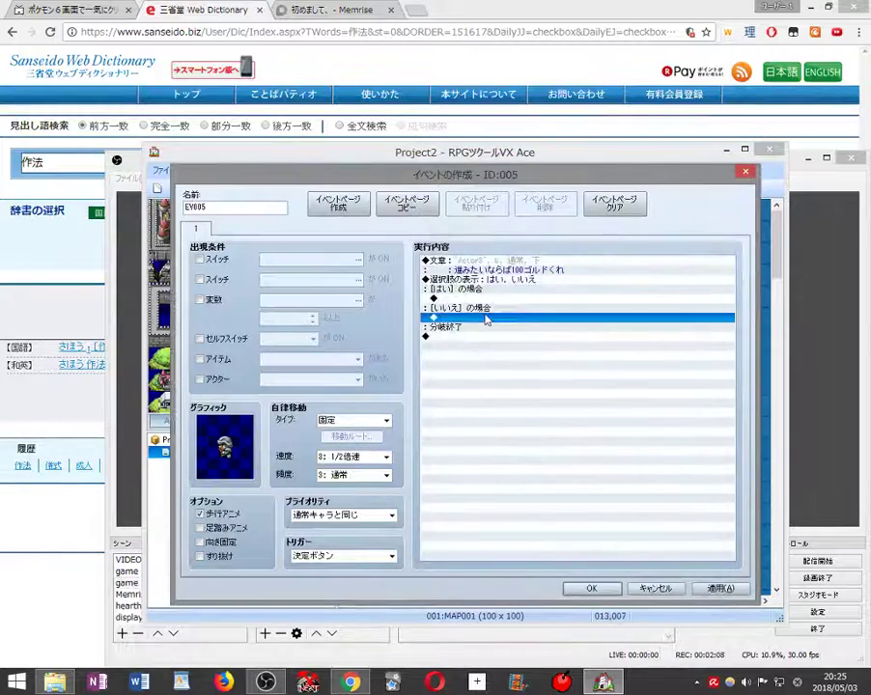
{"action": "right_click", "coordinate": [473, 290]}
{"action": "left_click", "coordinate": [470, 298]}
{"action": "right_click", "coordinate": [482, 295]}
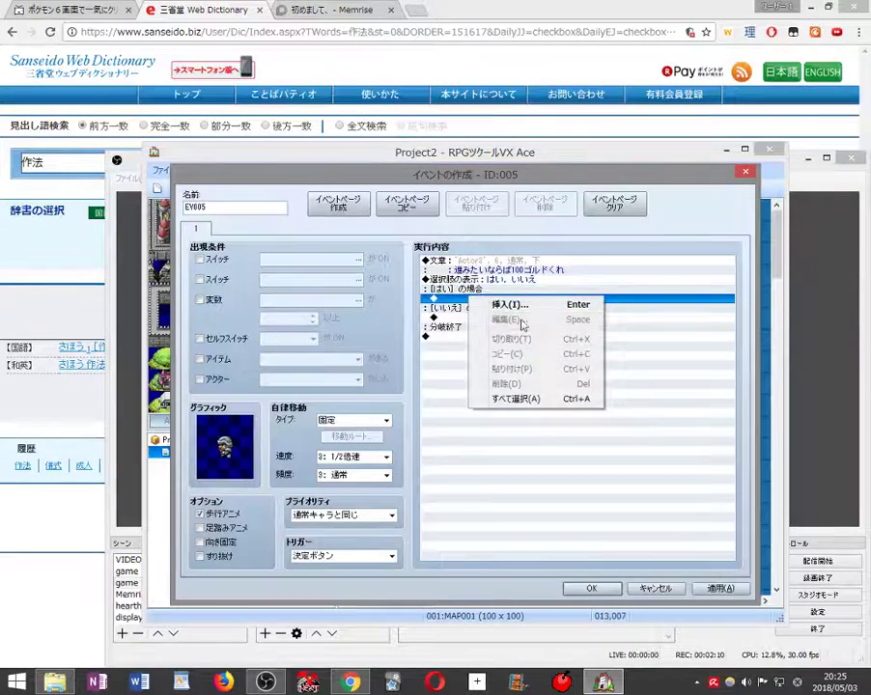
{"action": "left_click", "coordinate": [510, 304]}
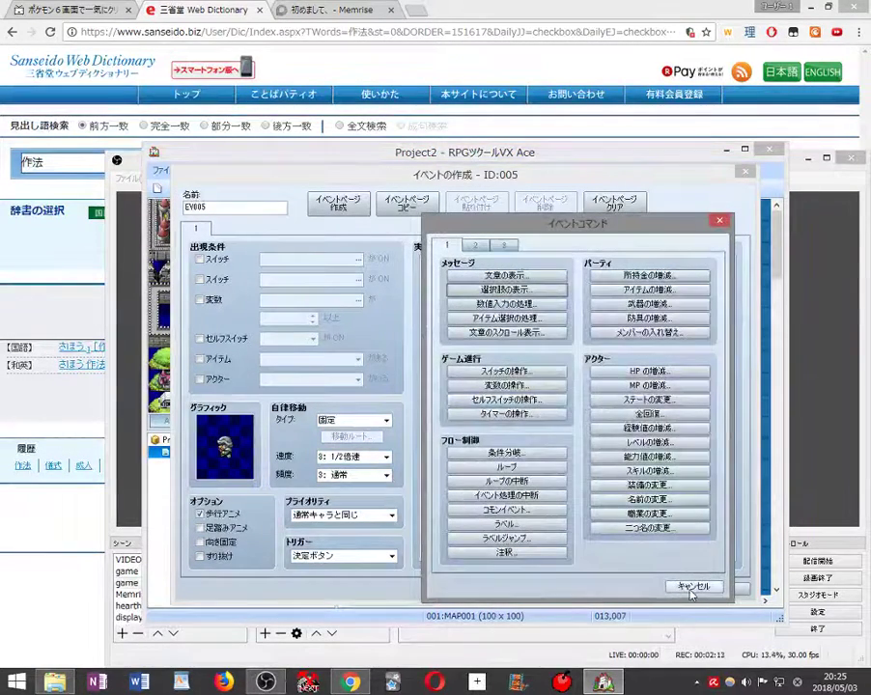
{"action": "left_click", "coordinate": [504, 452]}
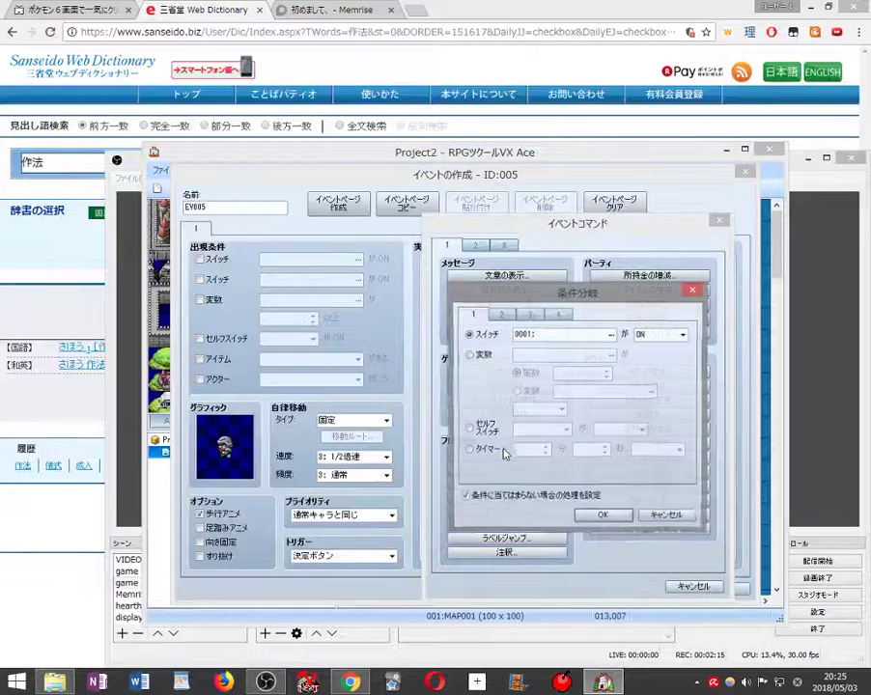
{"action": "left_click", "coordinate": [501, 315]}
{"action": "left_click", "coordinate": [530, 315]}
{"action": "left_click", "coordinate": [475, 316]}
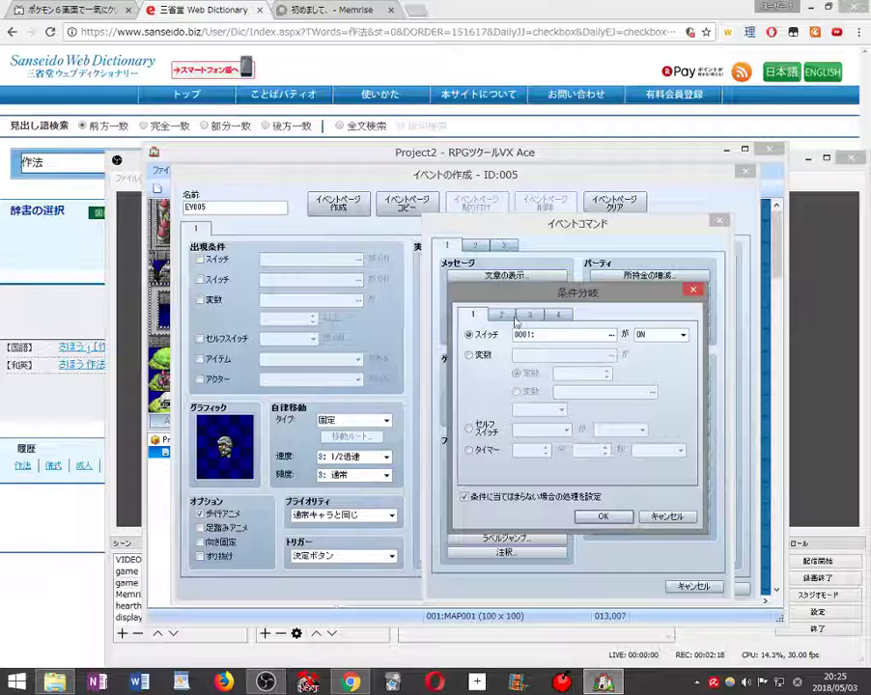
{"action": "left_click", "coordinate": [503, 315]}
{"action": "left_click", "coordinate": [552, 315]}
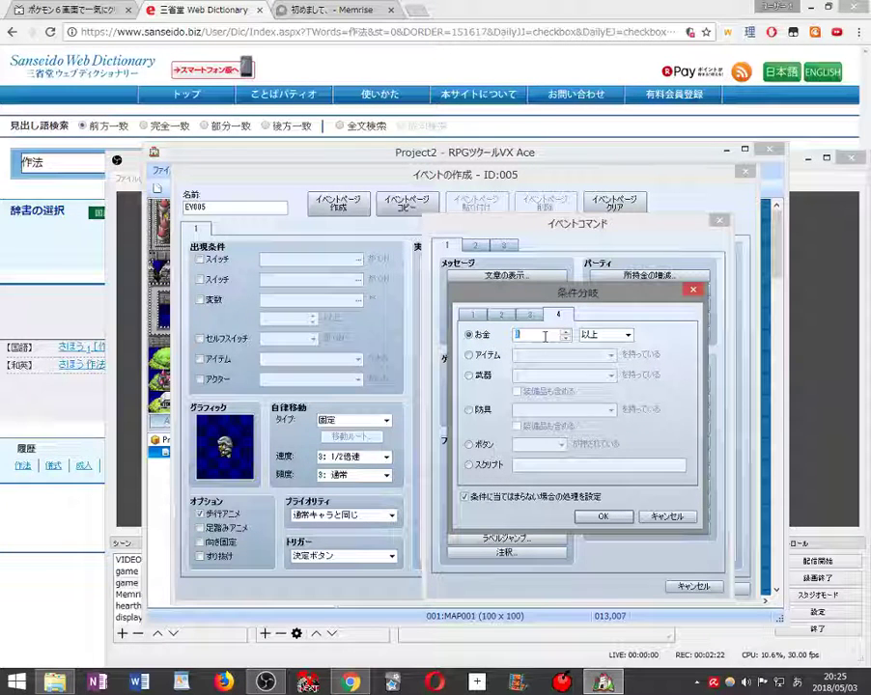
- Set the branch condition to money 100 以下 and add it to the event contents
{"action": "type", "text": "1"}
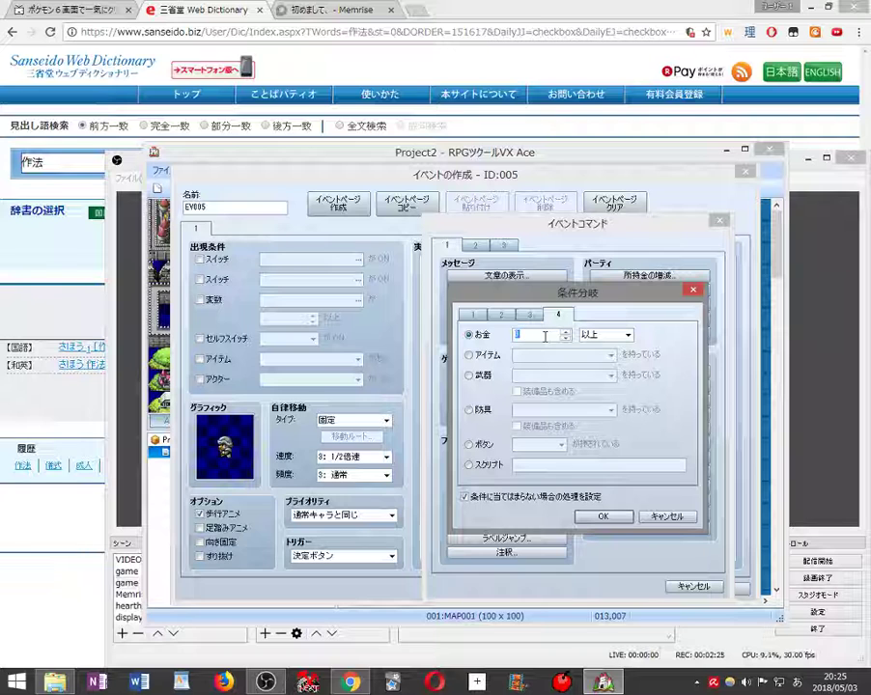
{"action": "type", "text": "00"}
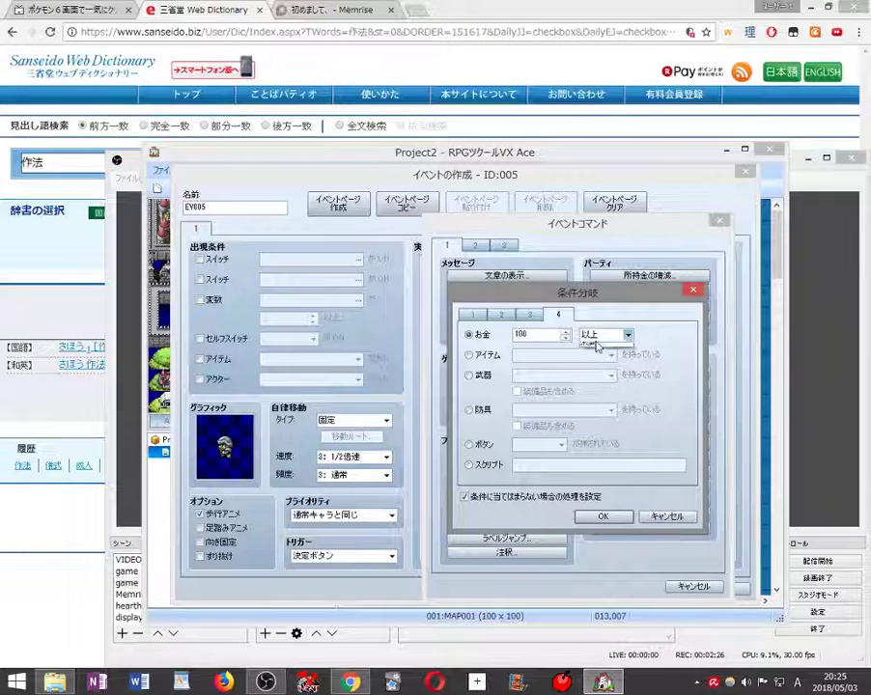
{"action": "left_click", "coordinate": [623, 335]}
{"action": "left_click", "coordinate": [599, 351]}
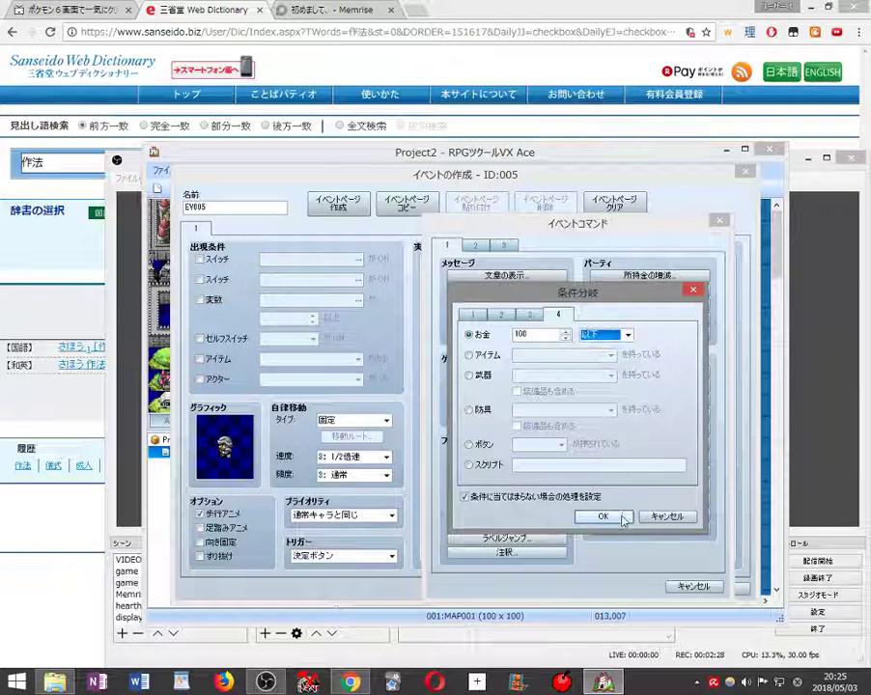
{"action": "left_click", "coordinate": [602, 515]}
- Copy the opening 100-gold message and paste it into both the お金 100 以下 branch and the それ以外の場合 branch
{"action": "left_click", "coordinate": [469, 330]}
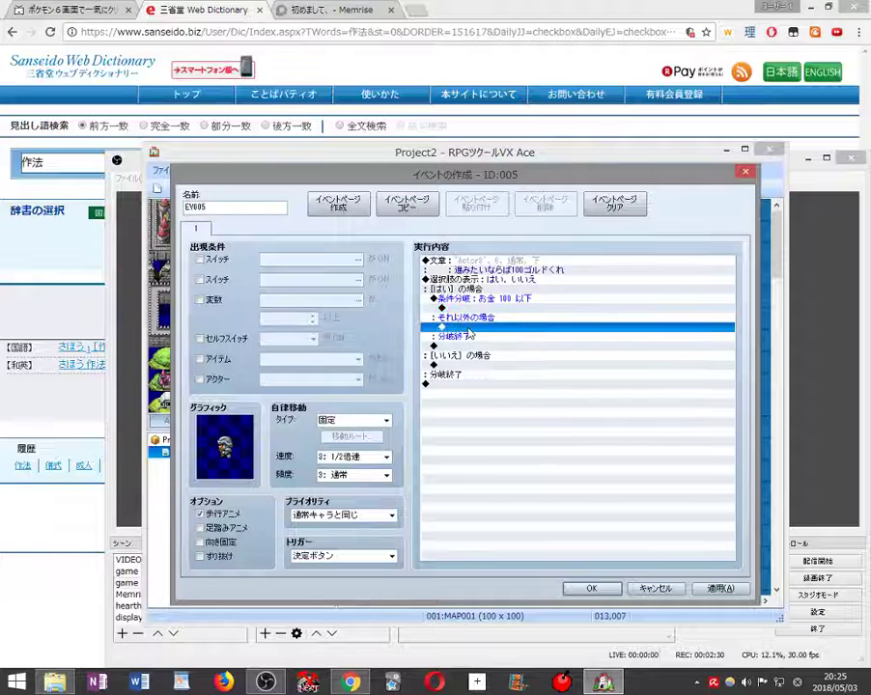
{"action": "left_click", "coordinate": [522, 298]}
{"action": "left_click", "coordinate": [520, 309]}
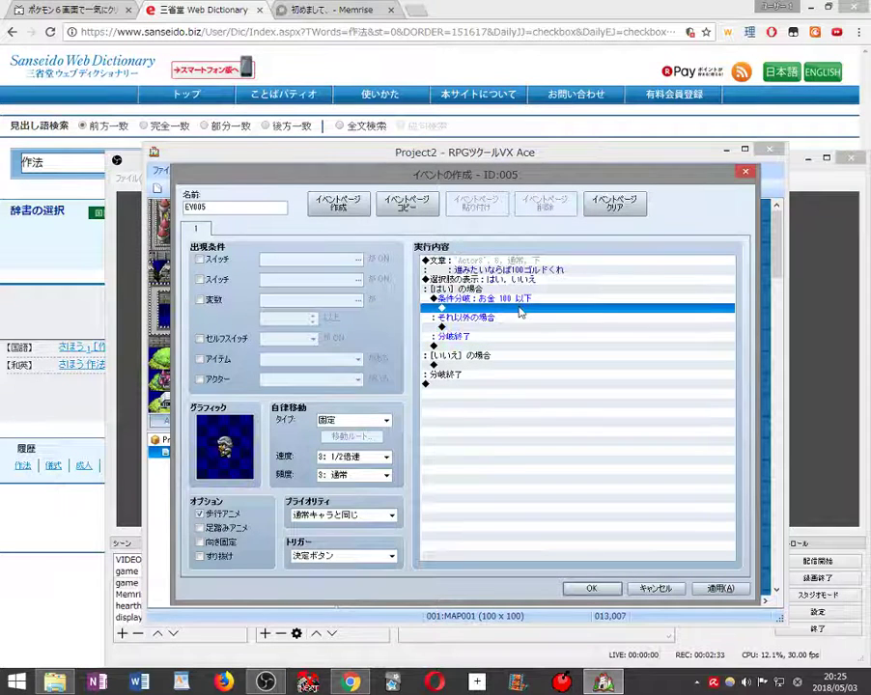
{"action": "right_click", "coordinate": [515, 314]}
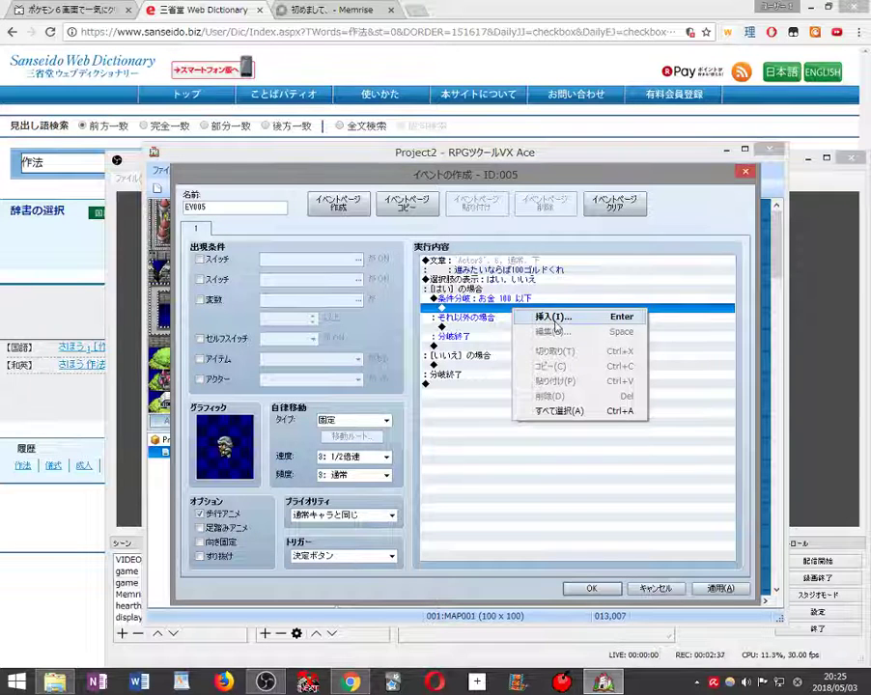
{"action": "left_click", "coordinate": [497, 262]}
{"action": "right_click", "coordinate": [502, 264]}
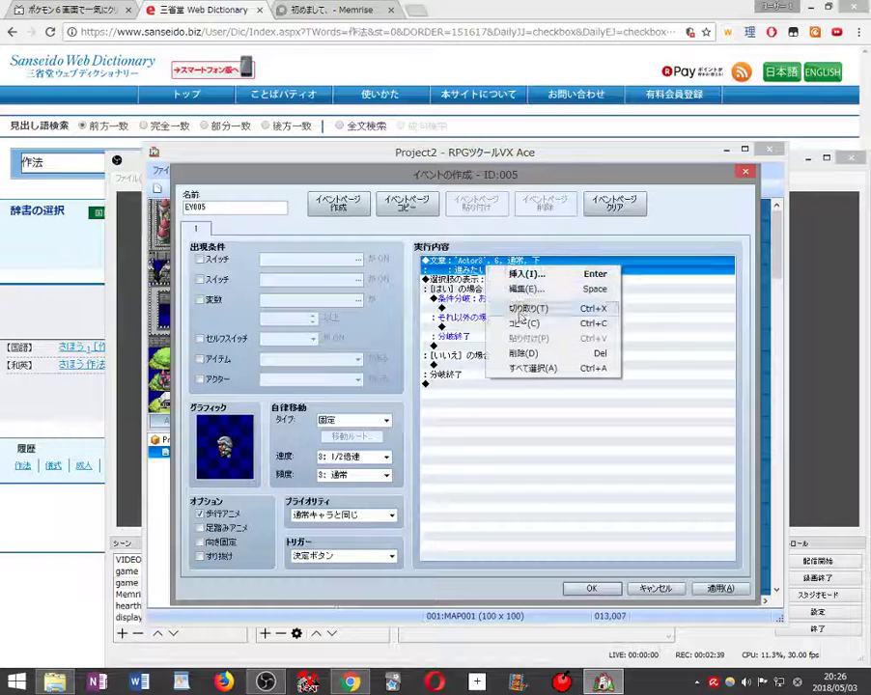
{"action": "left_click", "coordinate": [522, 323]}
{"action": "left_click", "coordinate": [497, 308]}
{"action": "right_click", "coordinate": [498, 308]}
{"action": "left_click", "coordinate": [512, 382]}
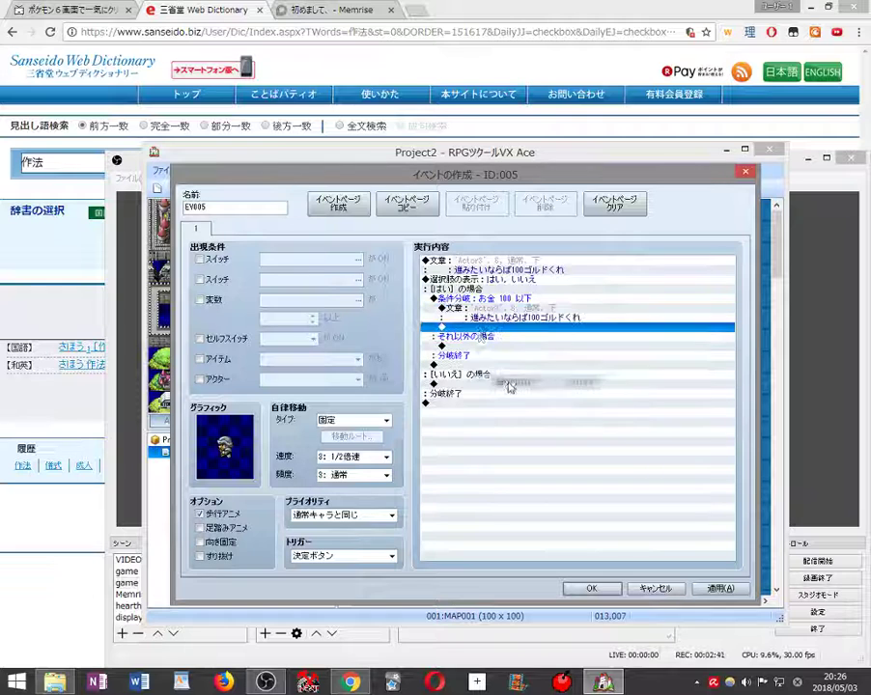
{"action": "left_click", "coordinate": [483, 346]}
{"action": "right_click", "coordinate": [488, 347]}
{"action": "left_click", "coordinate": [521, 414]}
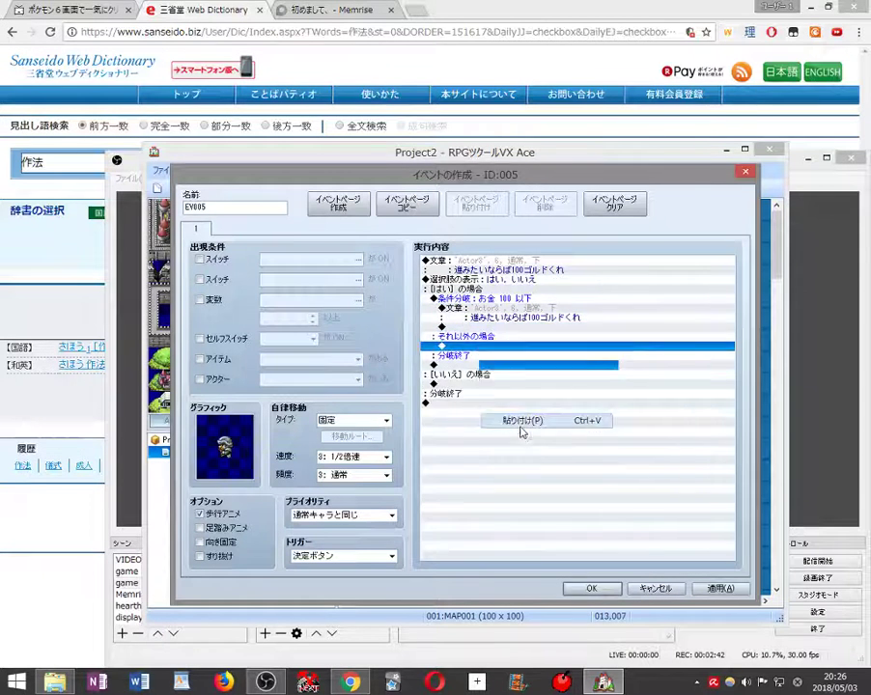
- Edit the pasted message in the お金 100 以下 branch, replacing its text with 金垂れない、出てけ
{"action": "right_click", "coordinate": [507, 307]}
{"action": "left_click", "coordinate": [526, 329]}
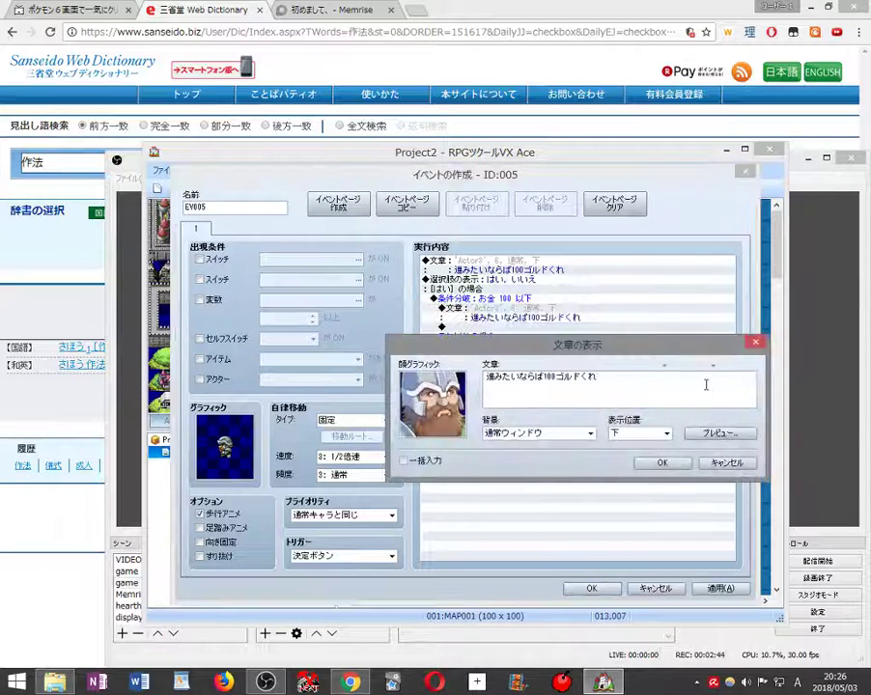
{"action": "left_click_drag", "start_coordinate": [706, 386], "coordinate": [341, 406]}
{"action": "type", "text": "t"}
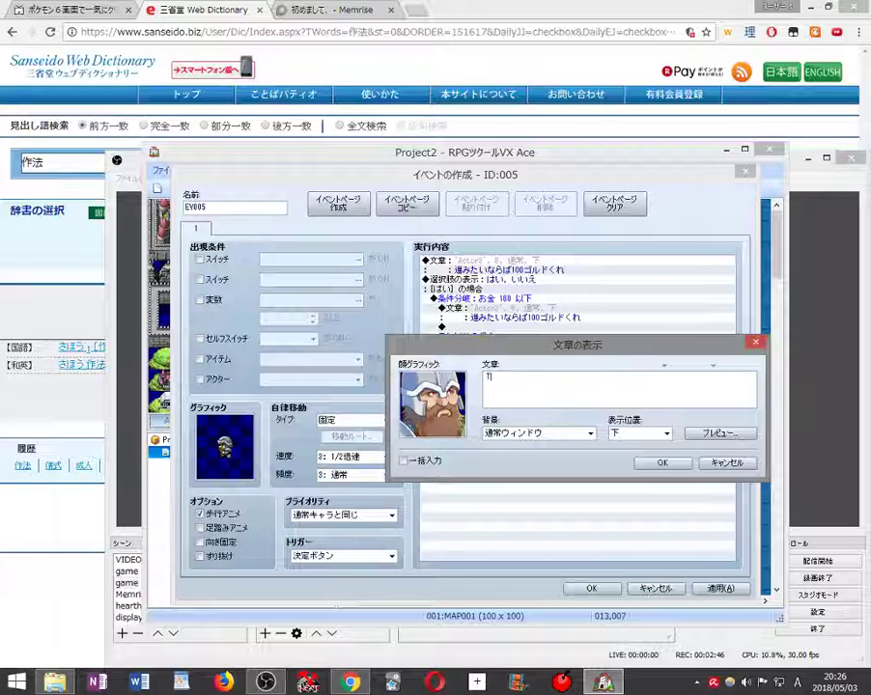
{"action": "type", "text": "ane"}
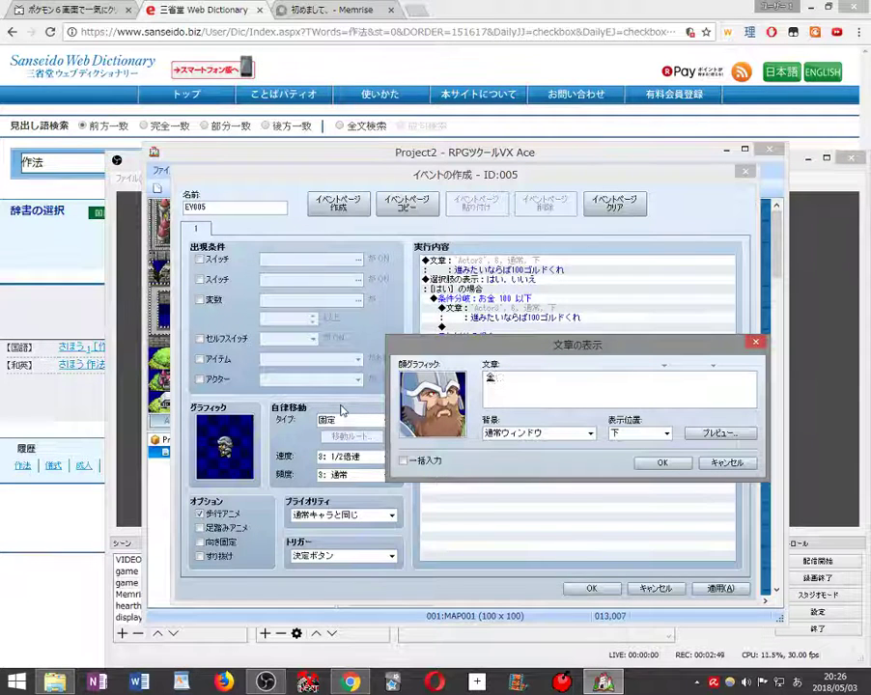
{"action": "key", "text": "Return"}
{"action": "type", "text": "ta"}
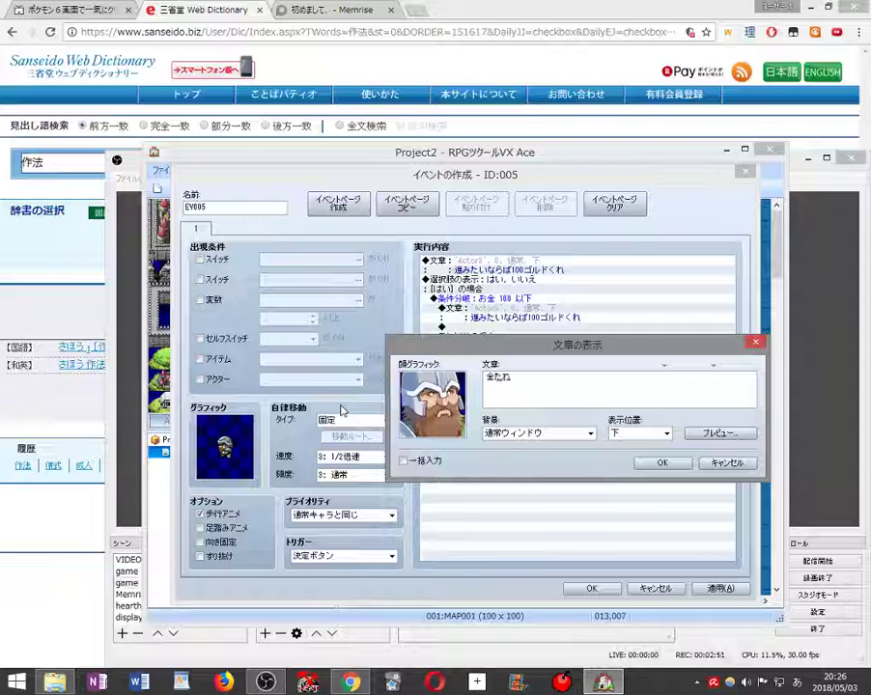
{"action": "key", "text": "Return"}
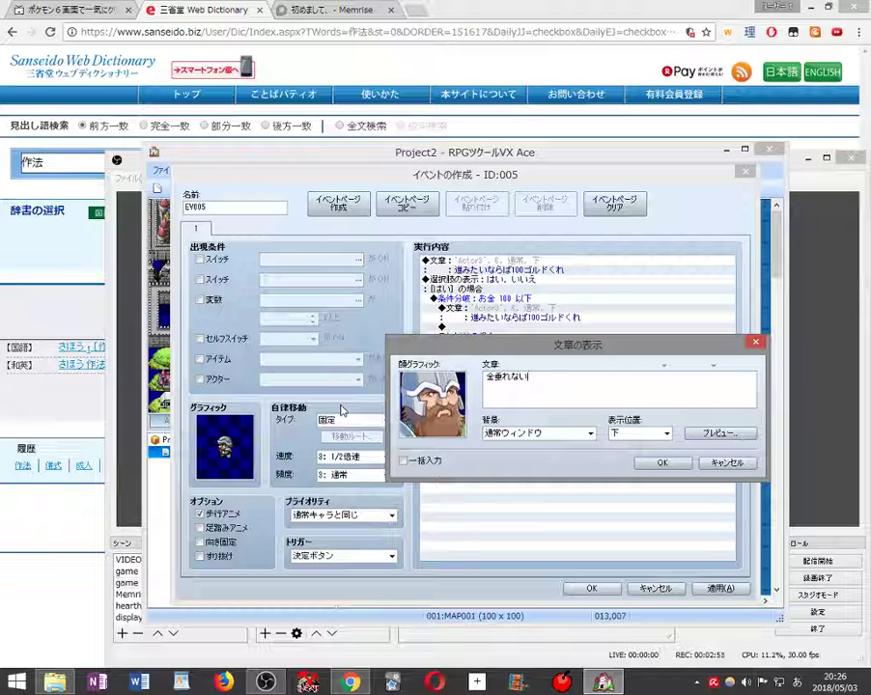
{"action": "type", "text": "、te"}
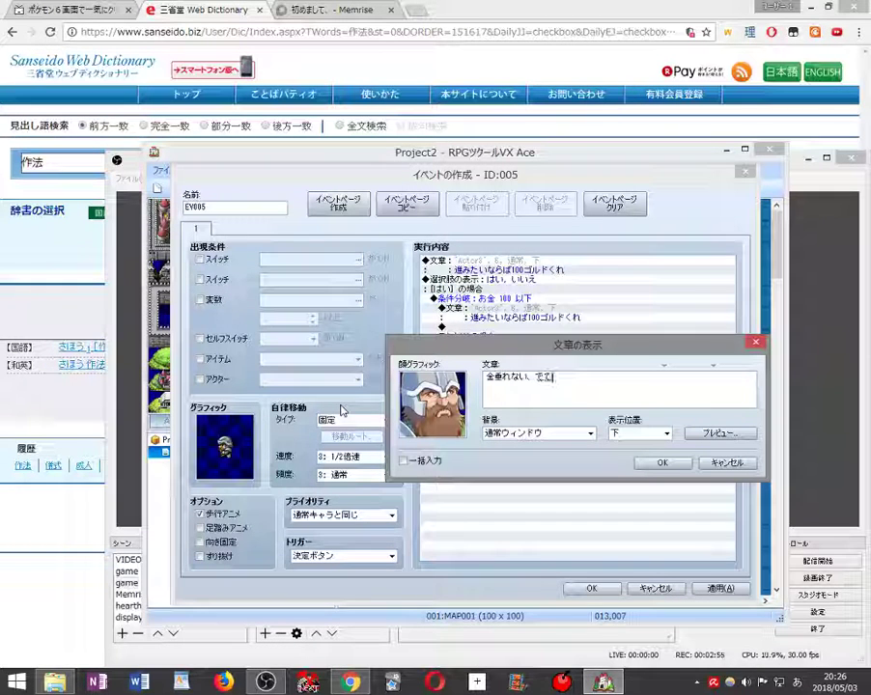
{"action": "key", "text": "space"}
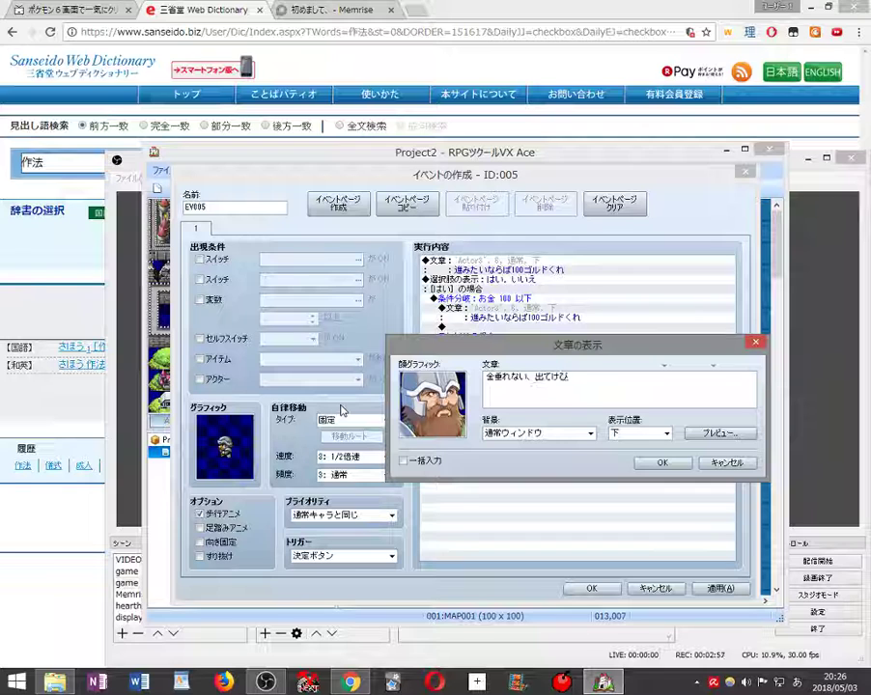
- Append 貧乏 to the end of the message and save the edited text
{"action": "type", "text": "nhi"}
{"action": "key", "text": "BackSpace"}
{"action": "type", "text": "bo"}
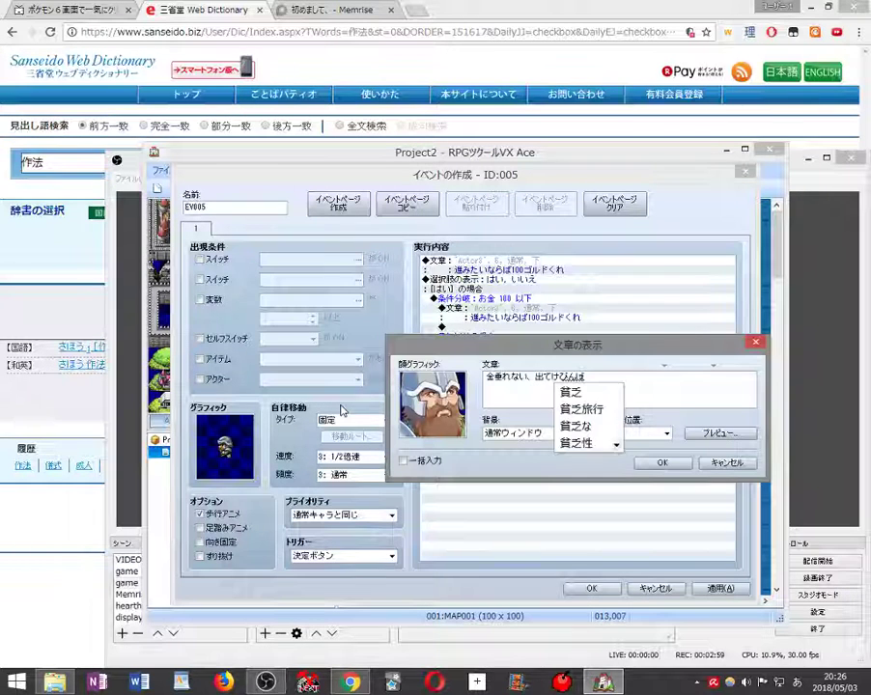
{"action": "key", "text": "space"}
{"action": "key", "text": "space"}
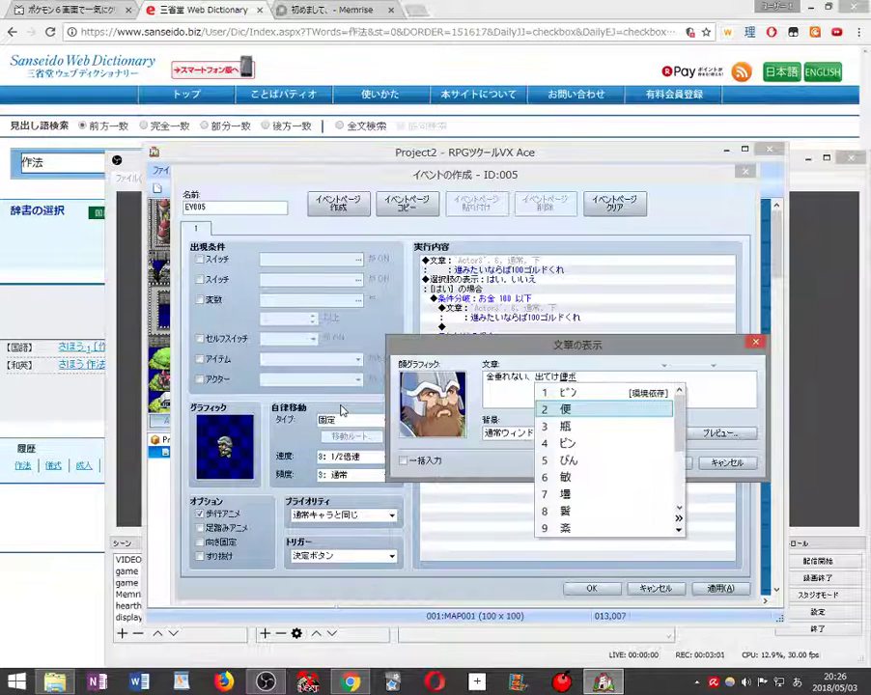
{"action": "key", "text": "Escape"}
{"action": "key", "text": "Escape"}
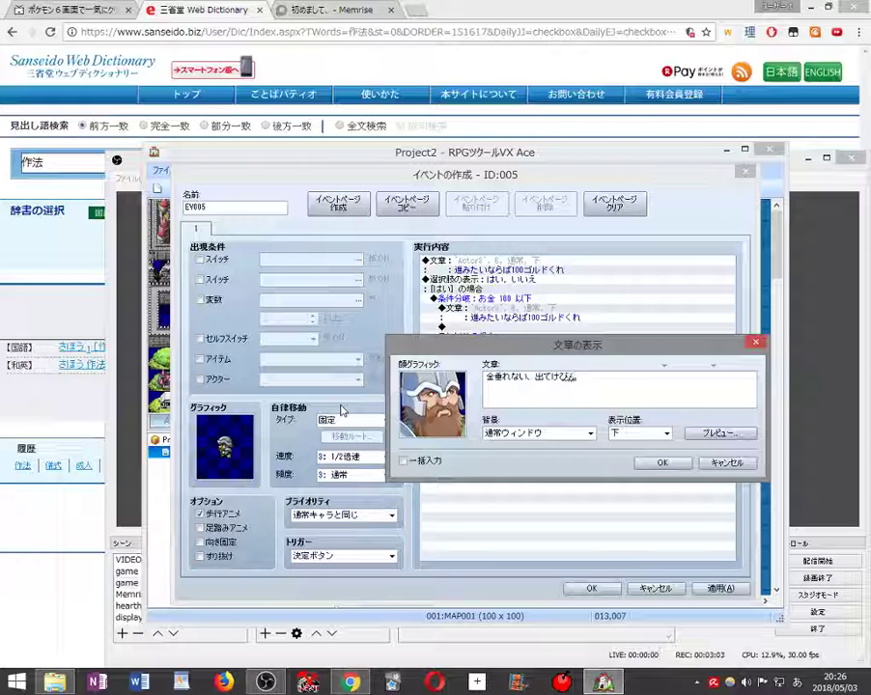
{"action": "type", "text": "binbou"}
{"action": "key", "text": "space"}
{"action": "key", "text": "space"}
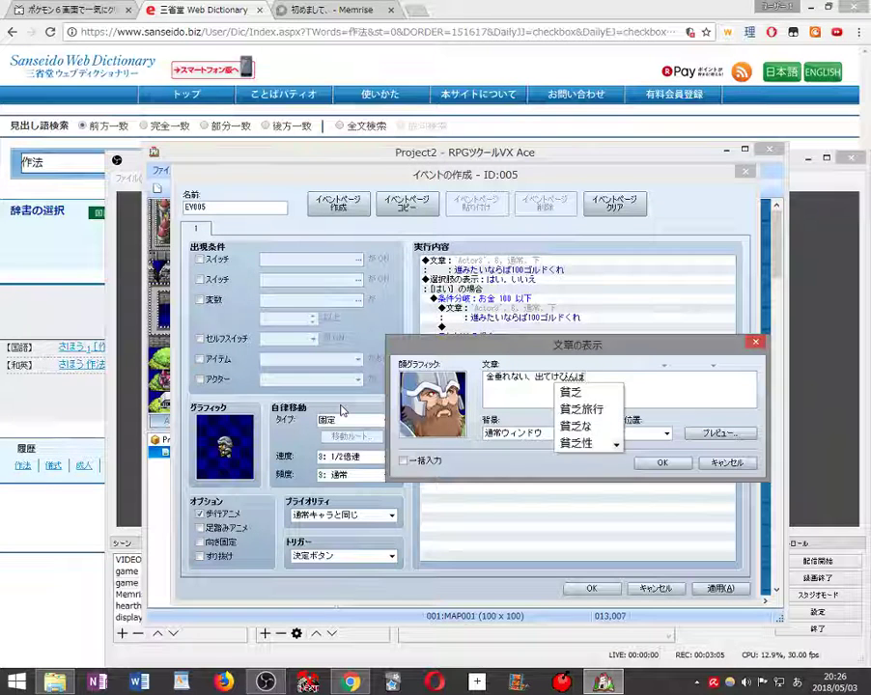
{"action": "key", "text": "Return"}
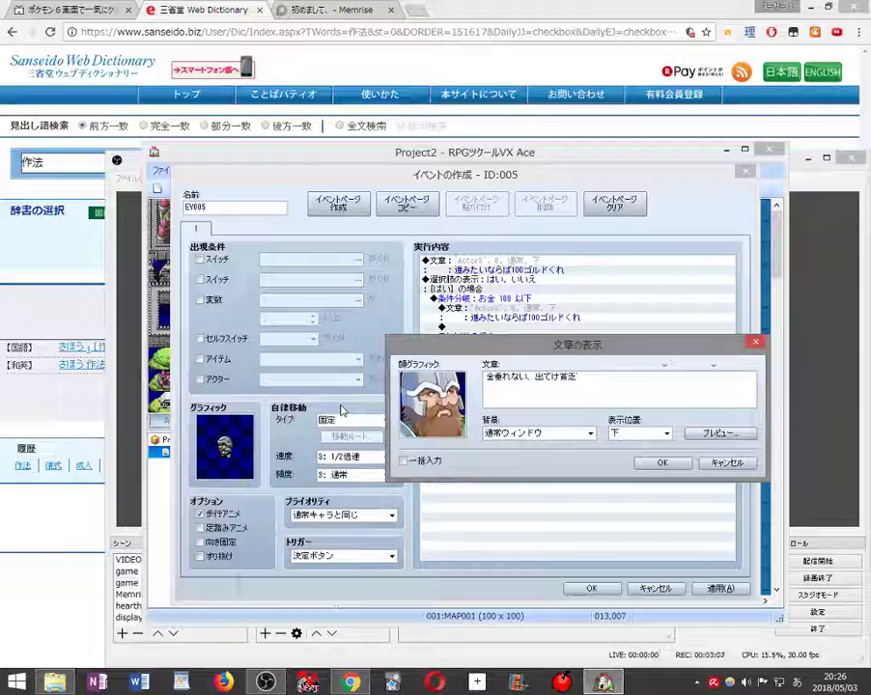
{"action": "left_click", "coordinate": [684, 463]}
- Replace the text of the pasted message in the それ以外の場合 branch with 頂け
{"action": "left_click", "coordinate": [497, 351]}
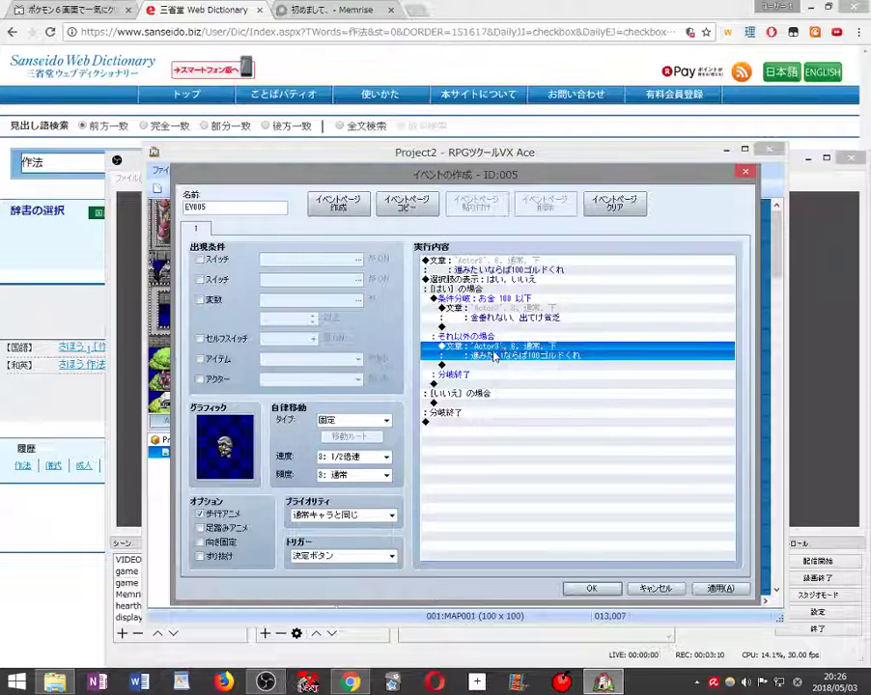
{"action": "right_click", "coordinate": [494, 353]}
{"action": "left_click", "coordinate": [530, 374]}
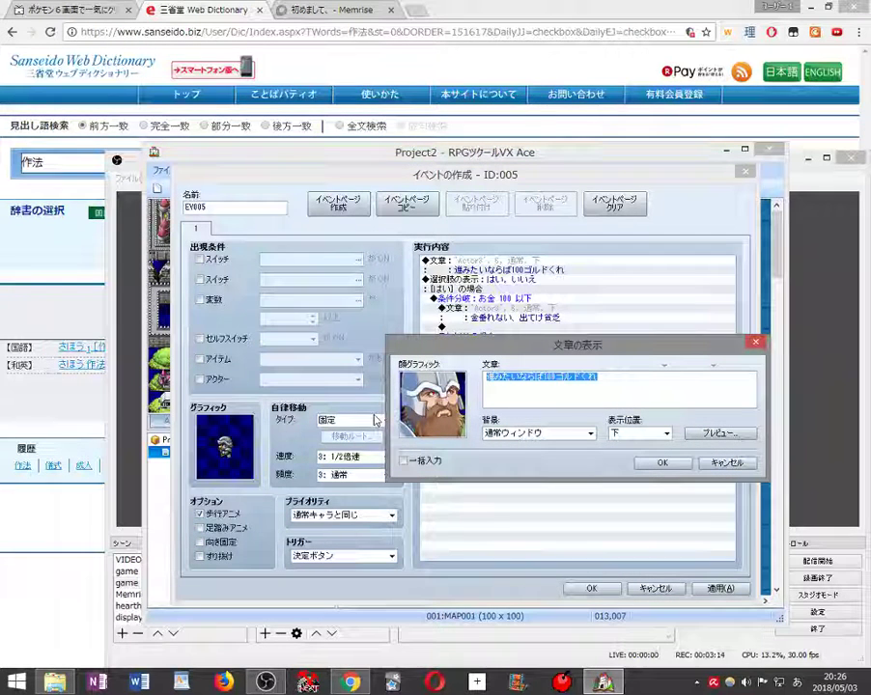
{"action": "type", "text": "いただ"}
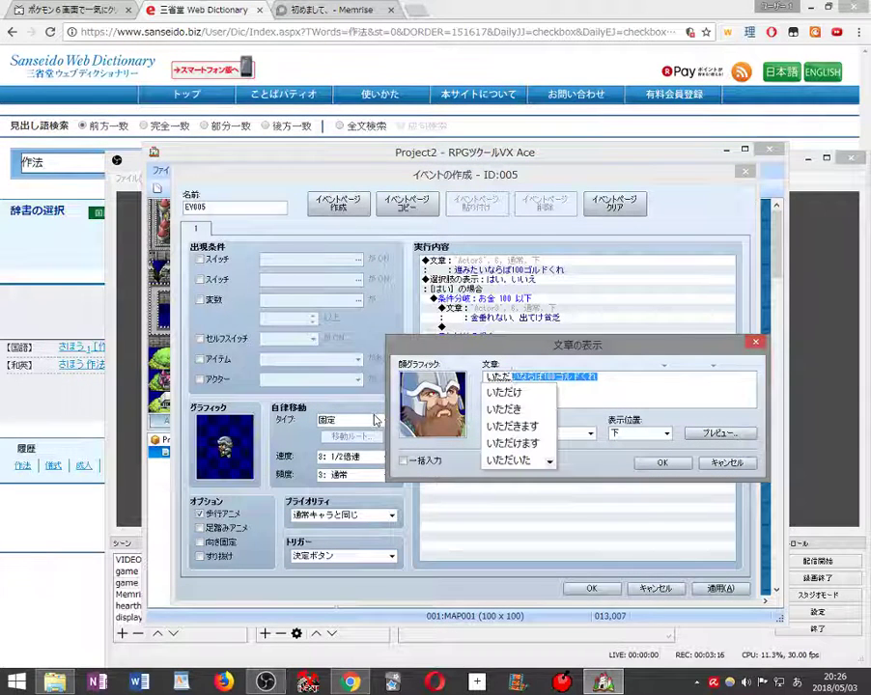
{"action": "type", "text": "く"}
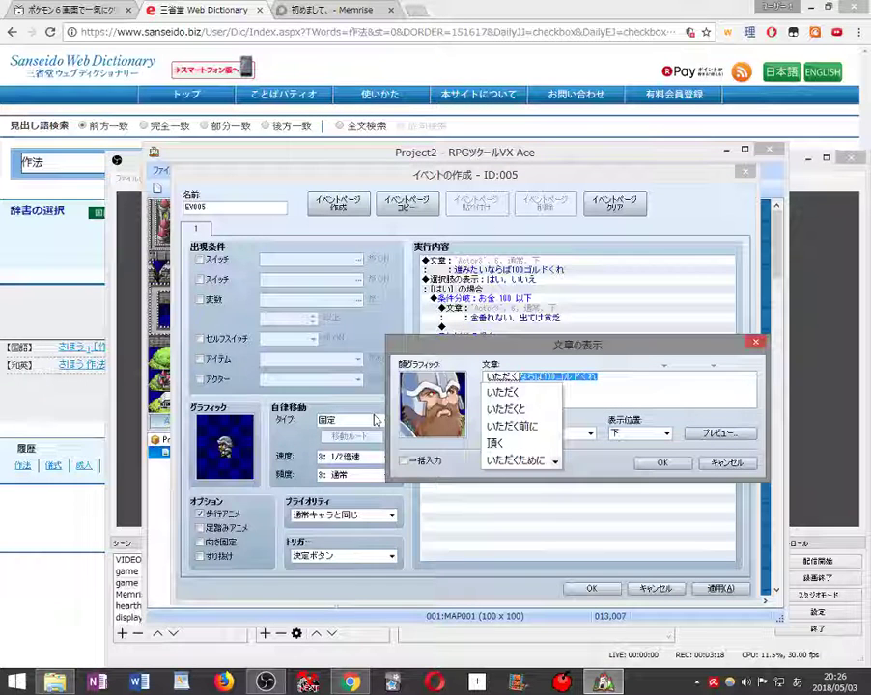
{"action": "key", "text": "BackSpace"}
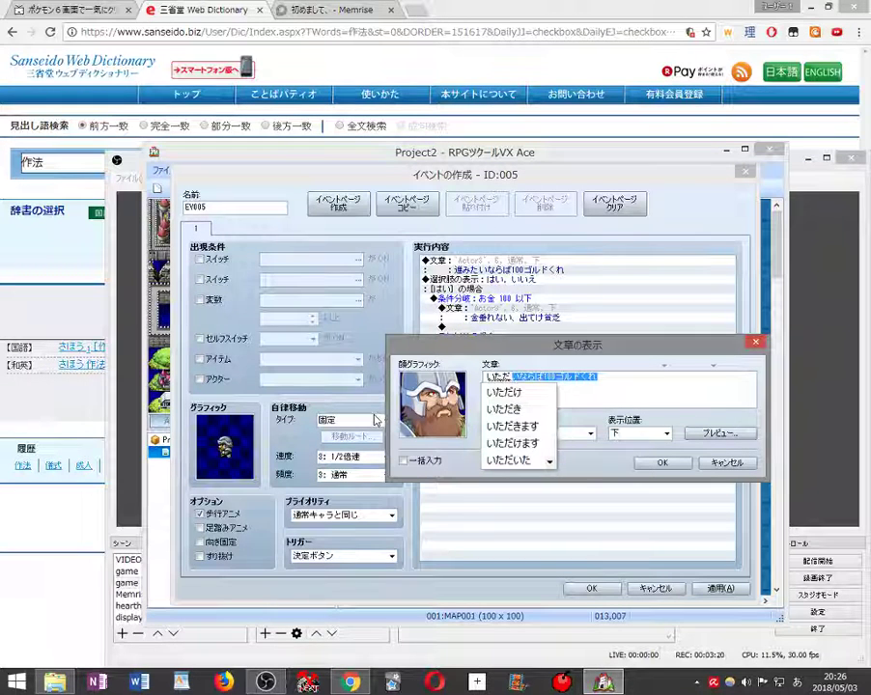
{"action": "type", "text": "け"}
{"action": "key", "text": "space"}
{"action": "key", "text": "Return"}
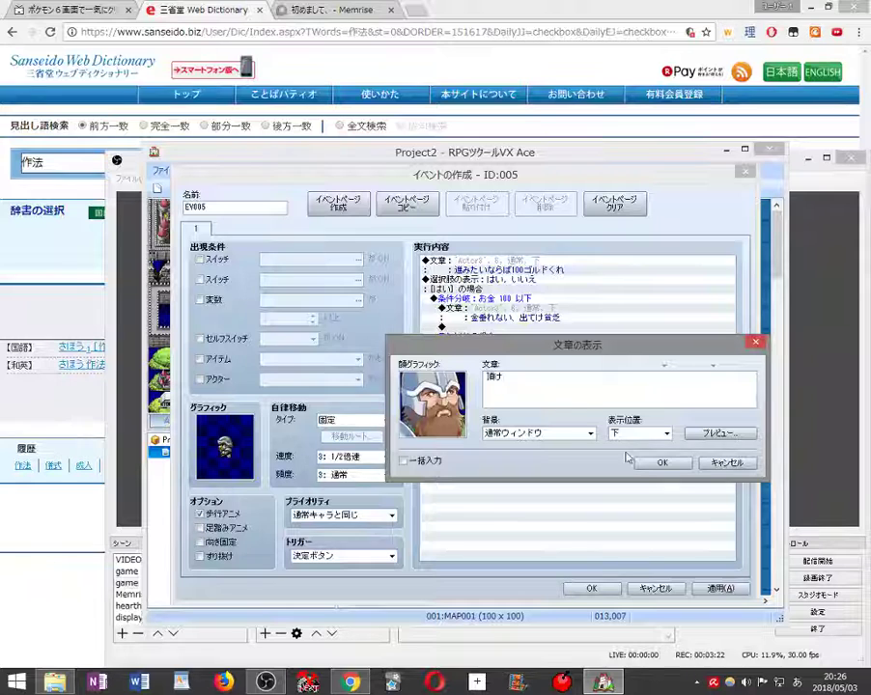
{"action": "left_click", "coordinate": [659, 462]}
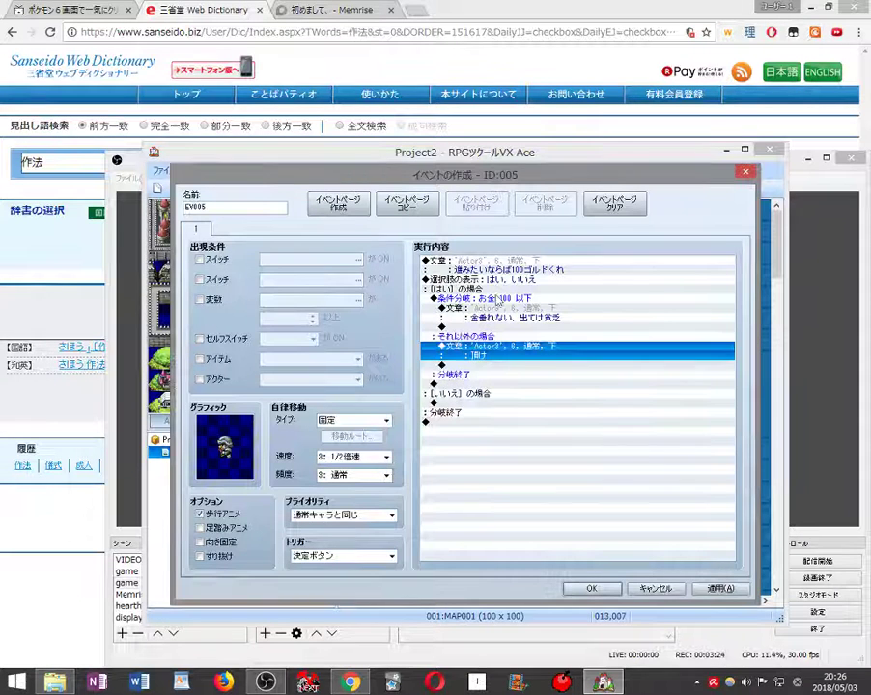
- Add a second page to the gatekeeper event and make it appear when switch 0001 is ON
{"action": "right_click", "coordinate": [492, 346]}
{"action": "left_click", "coordinate": [470, 351]}
{"action": "left_click", "coordinate": [471, 367]}
{"action": "right_click", "coordinate": [473, 368]}
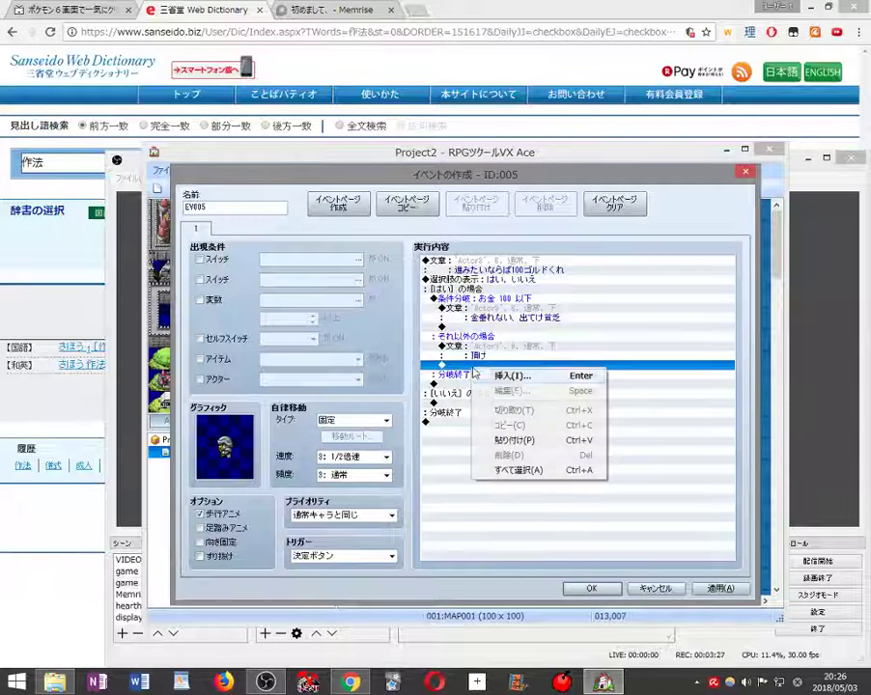
{"action": "left_click", "coordinate": [370, 225]}
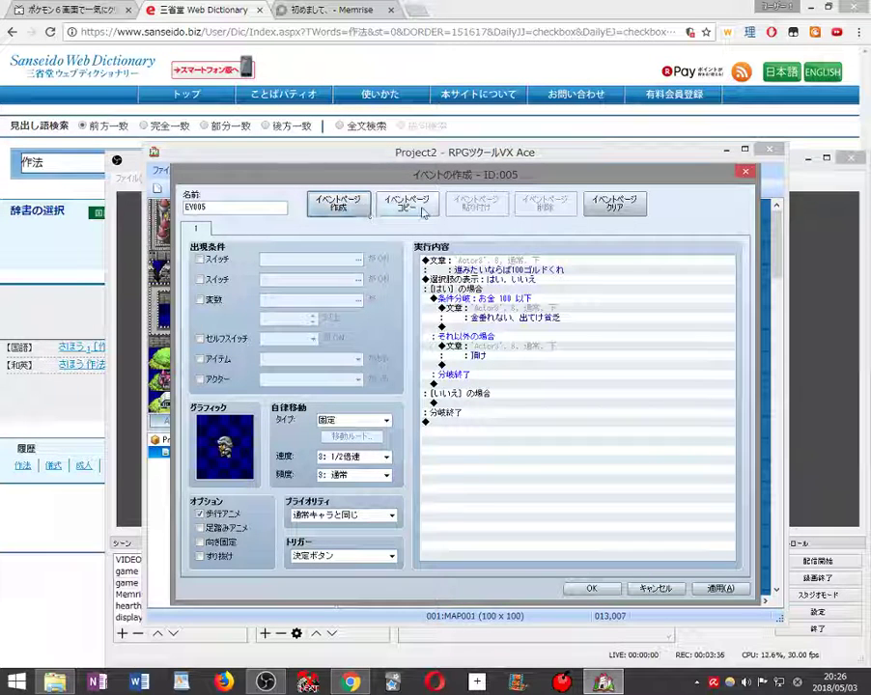
{"action": "left_click", "coordinate": [330, 210]}
{"action": "left_click", "coordinate": [216, 261]}
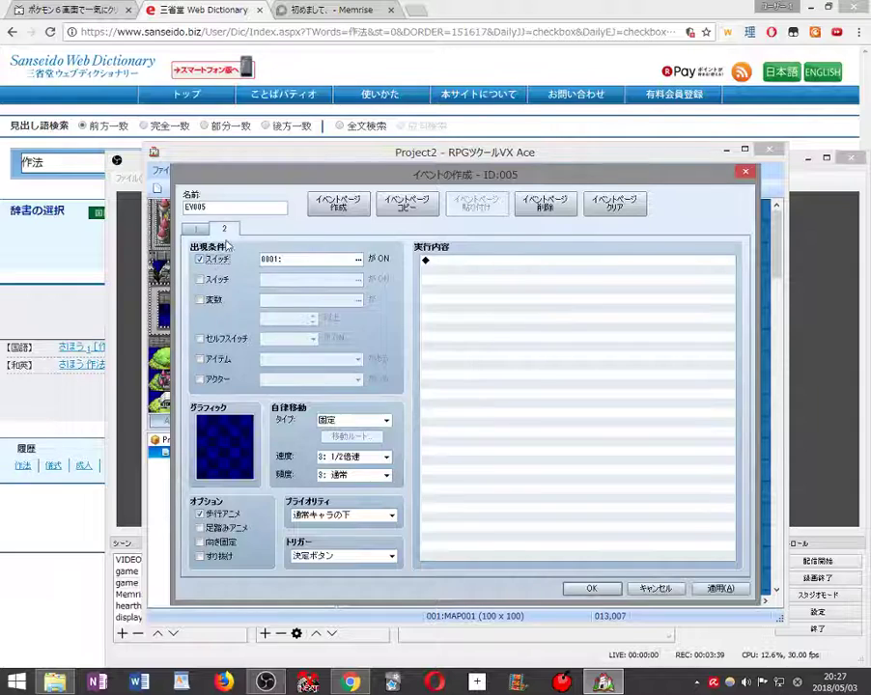
- On page 1, insert a command turning switch 0001 ON after the 頂け message in the それ以外の場合 branch and apply it
{"action": "left_click", "coordinate": [196, 229]}
{"action": "left_click", "coordinate": [478, 367]}
{"action": "right_click", "coordinate": [478, 368]}
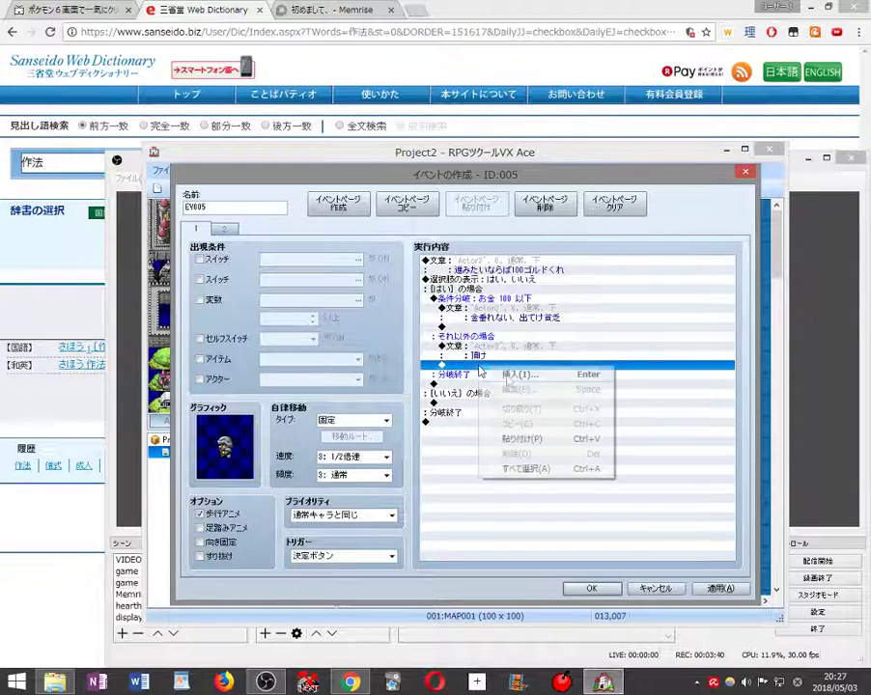
{"action": "left_click", "coordinate": [512, 374]}
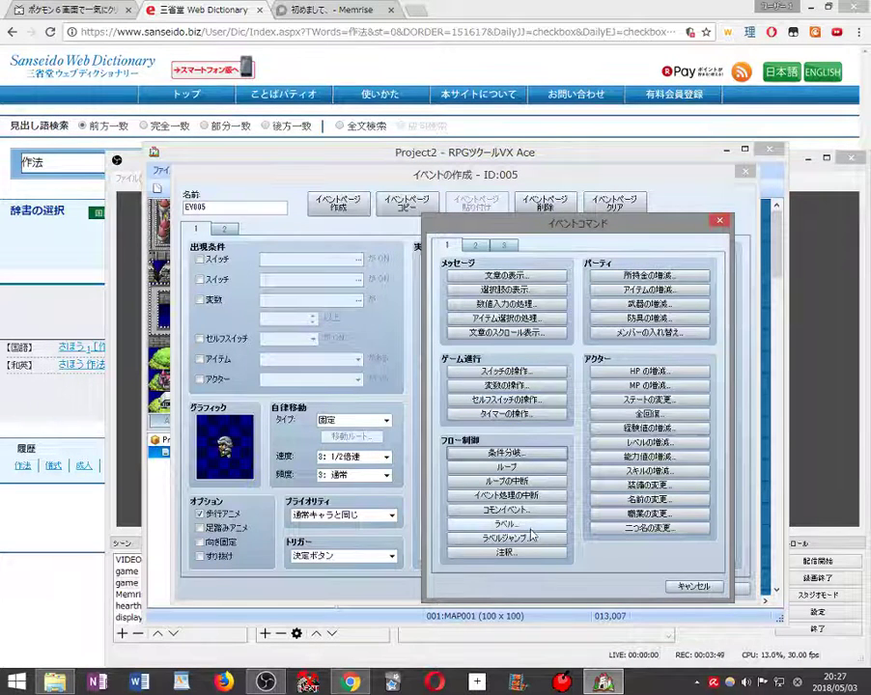
{"action": "left_click", "coordinate": [507, 371]}
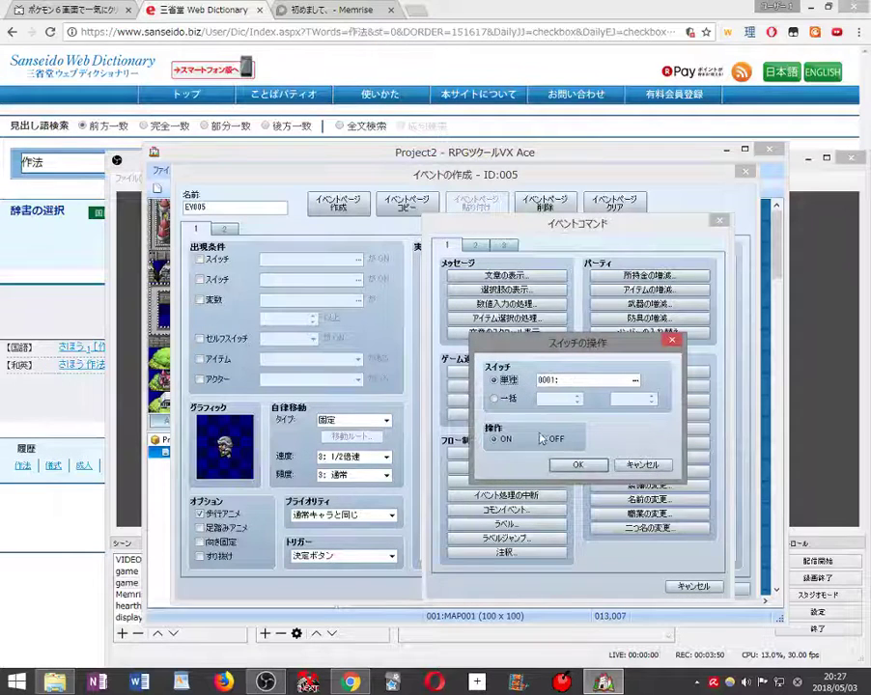
{"action": "left_click", "coordinate": [576, 464]}
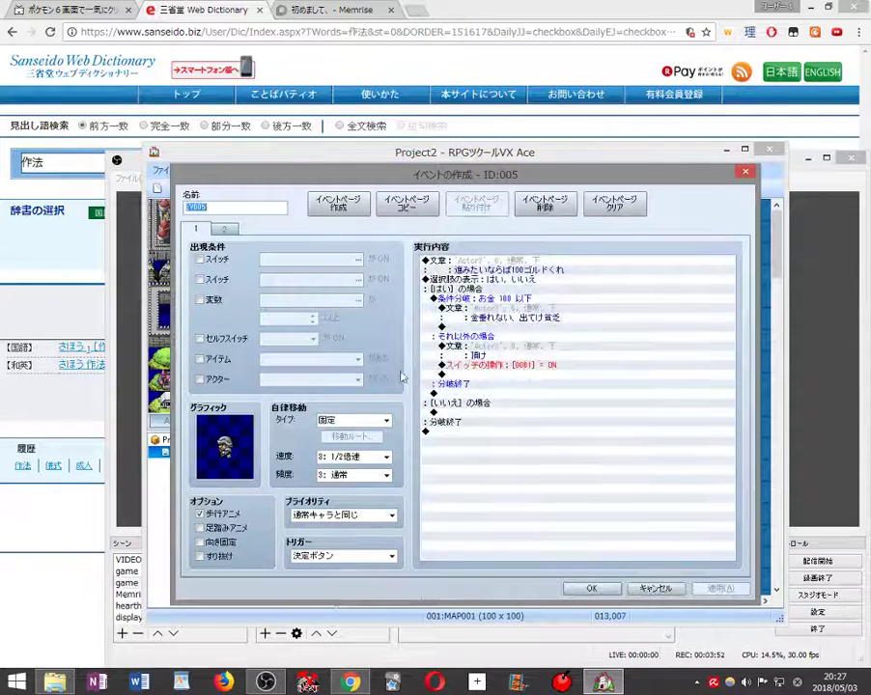
- Compare the two pages and try a second switch condition and a self switch A condition on page 1
{"action": "left_click", "coordinate": [223, 229]}
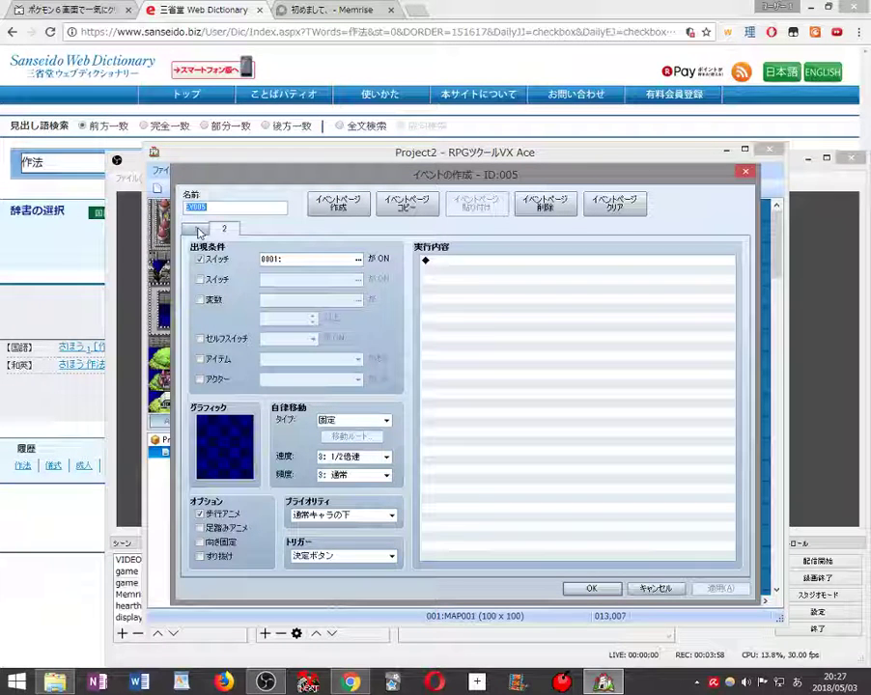
{"action": "left_click", "coordinate": [198, 231]}
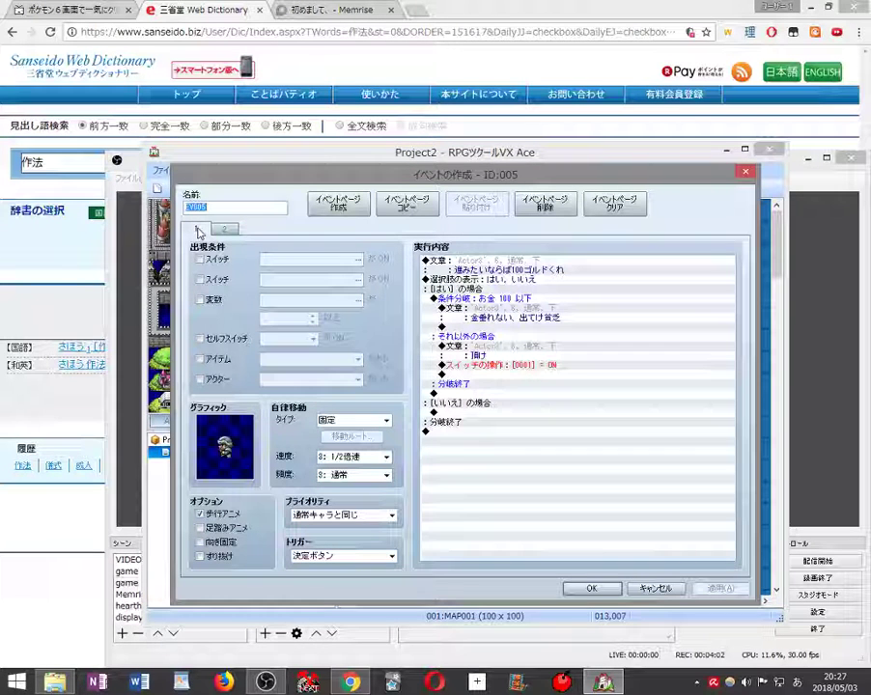
{"action": "left_click", "coordinate": [215, 281]}
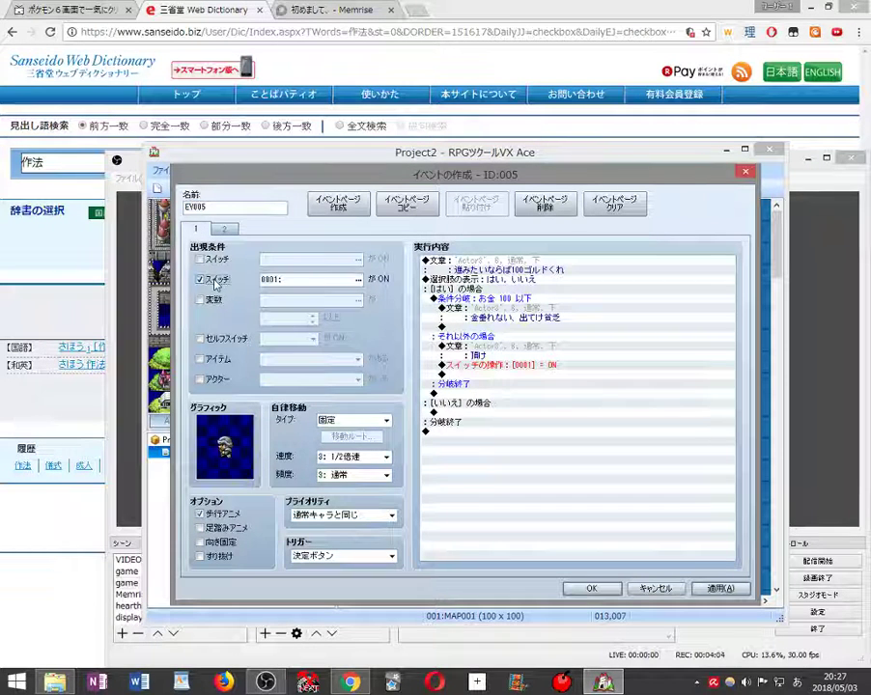
{"action": "left_click", "coordinate": [216, 282]}
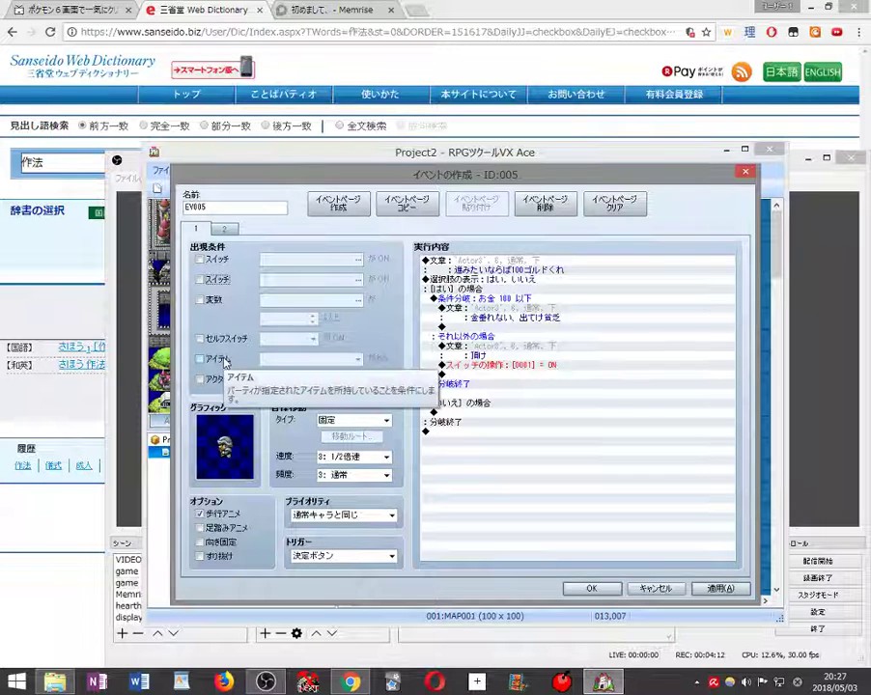
{"action": "left_click", "coordinate": [201, 340]}
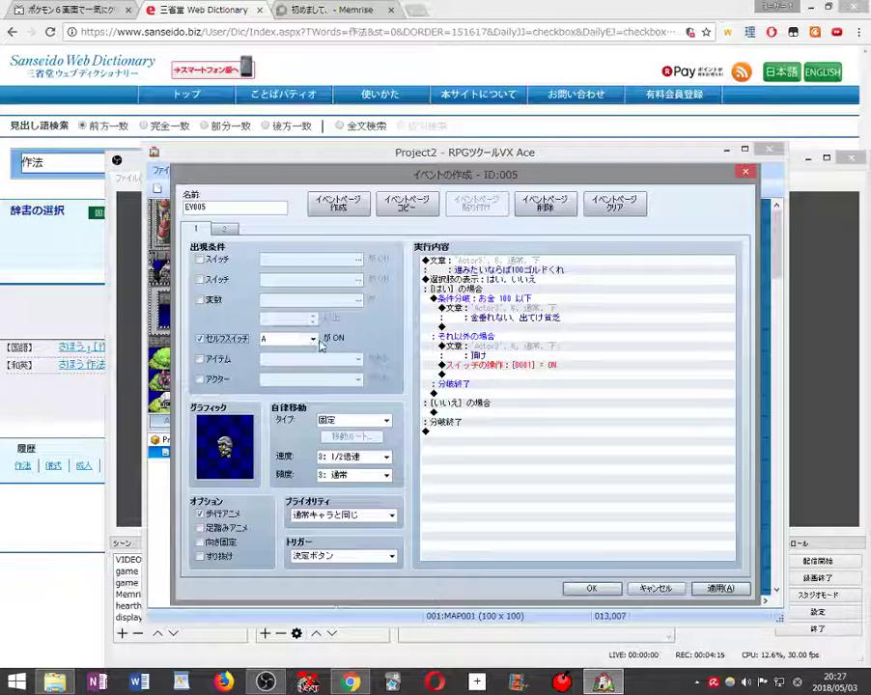
{"action": "left_click", "coordinate": [313, 339]}
{"action": "left_click", "coordinate": [313, 339]}
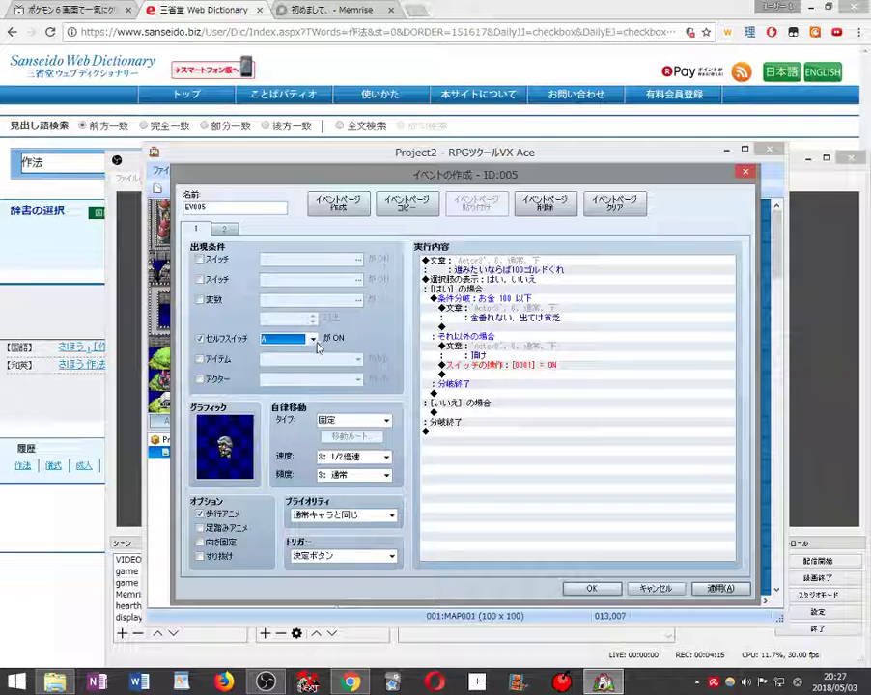
- Replace page 2's switch condition with self switch A, and remove the self switch condition from page 1
{"action": "left_click", "coordinate": [228, 231]}
{"action": "left_click", "coordinate": [212, 260]}
{"action": "left_click", "coordinate": [224, 339]}
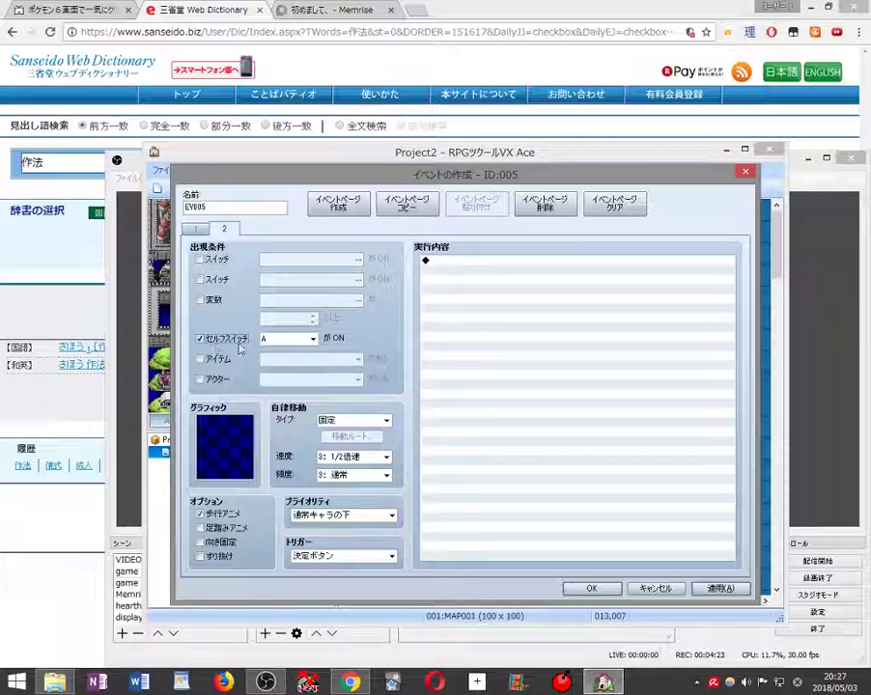
{"action": "left_click", "coordinate": [196, 229]}
{"action": "left_click", "coordinate": [200, 340]}
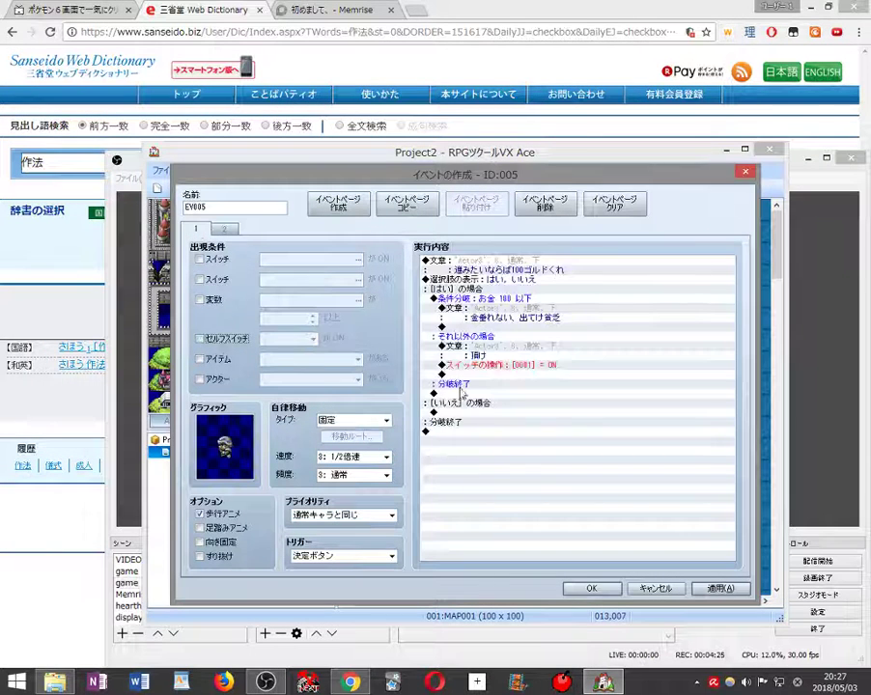
{"action": "left_click", "coordinate": [470, 365]}
{"action": "right_click", "coordinate": [471, 365]}
{"action": "left_click", "coordinate": [505, 388]}
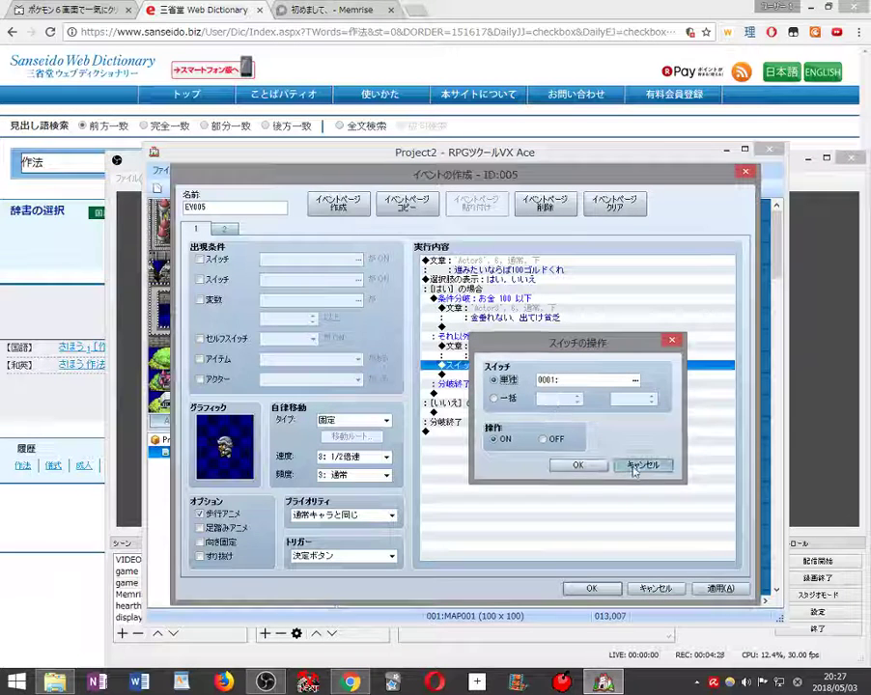
{"action": "left_click", "coordinate": [642, 464]}
- Replace the switch 0001 command in the それ以外の場合 branch with a self switch A = ON command and save the event
{"action": "right_click", "coordinate": [485, 365]}
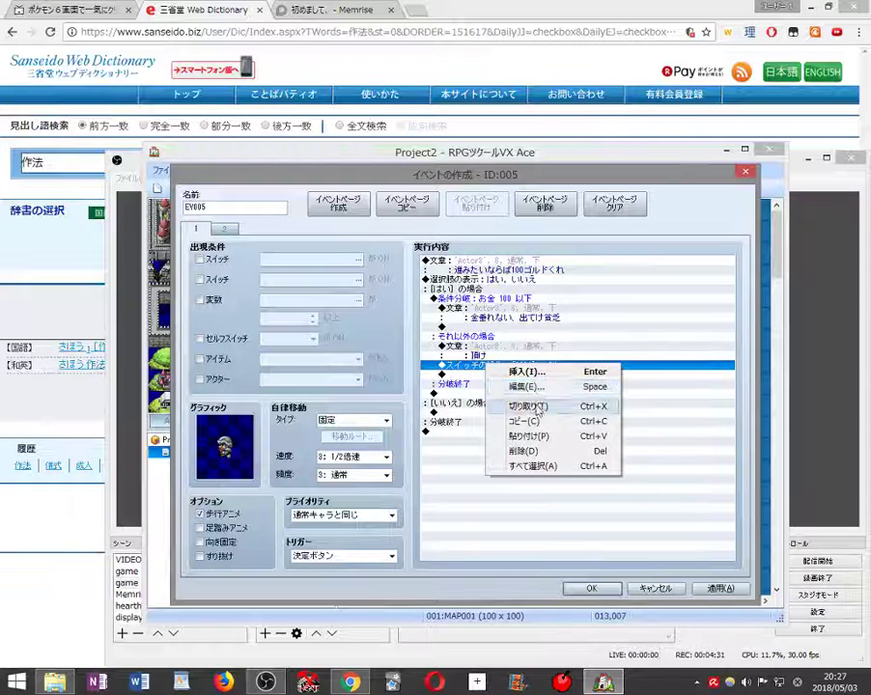
{"action": "left_click", "coordinate": [487, 364]}
{"action": "right_click", "coordinate": [487, 364]}
{"action": "left_click", "coordinate": [526, 372]}
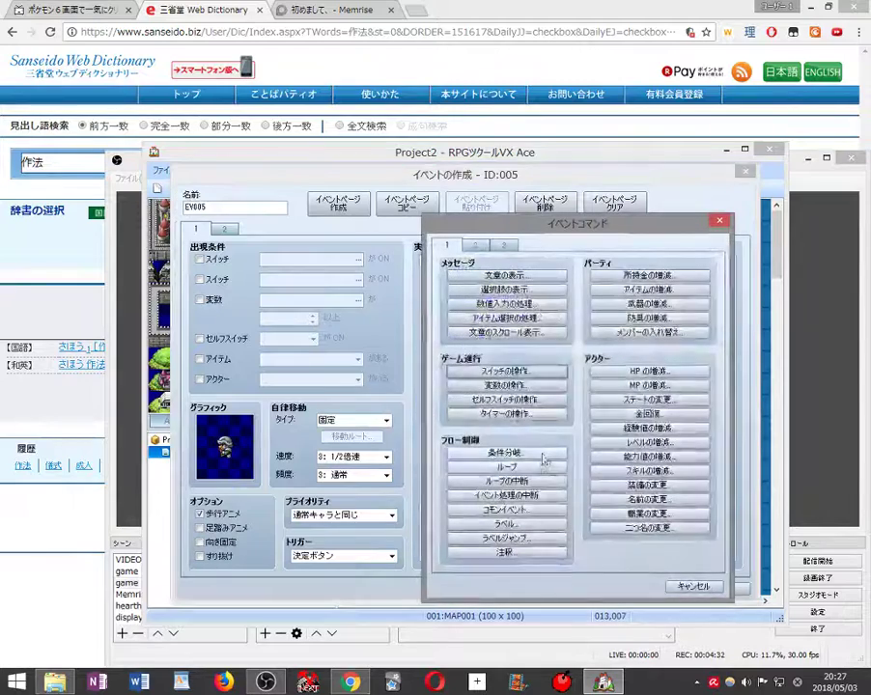
{"action": "left_click", "coordinate": [507, 399]}
{"action": "left_click", "coordinate": [635, 395]}
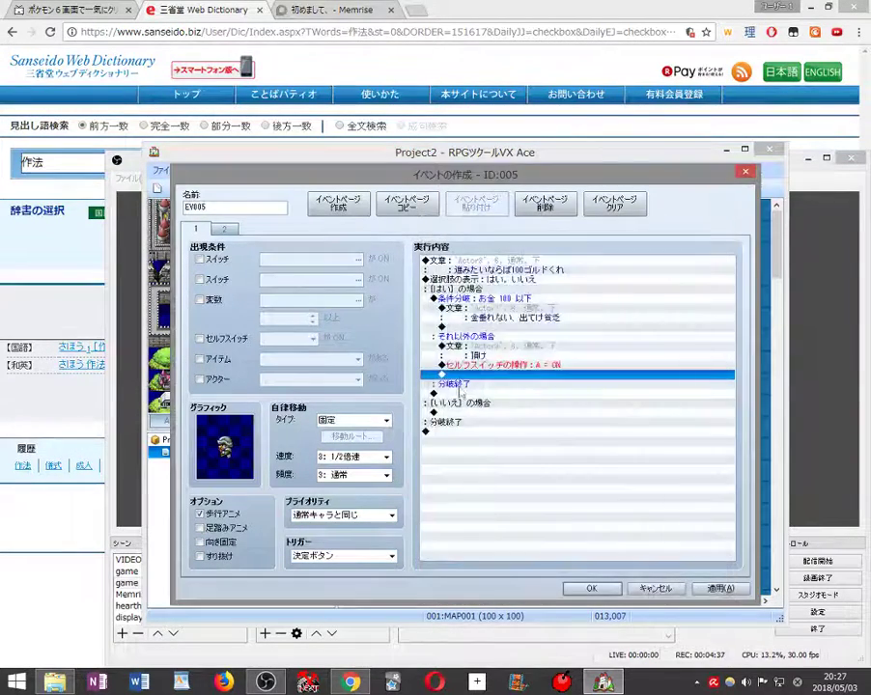
{"action": "left_click", "coordinate": [721, 588]}
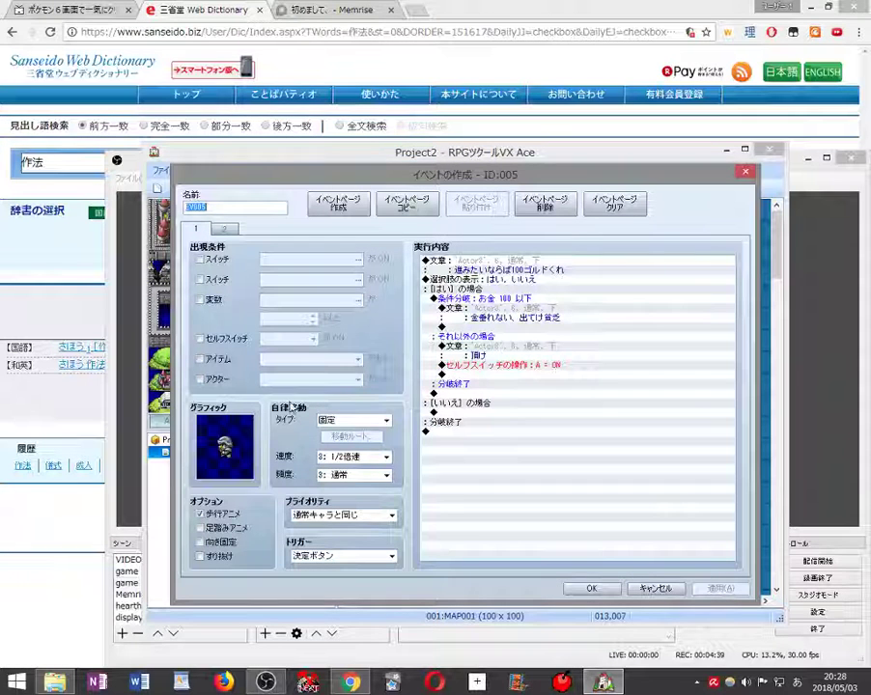
{"action": "left_click", "coordinate": [223, 231]}
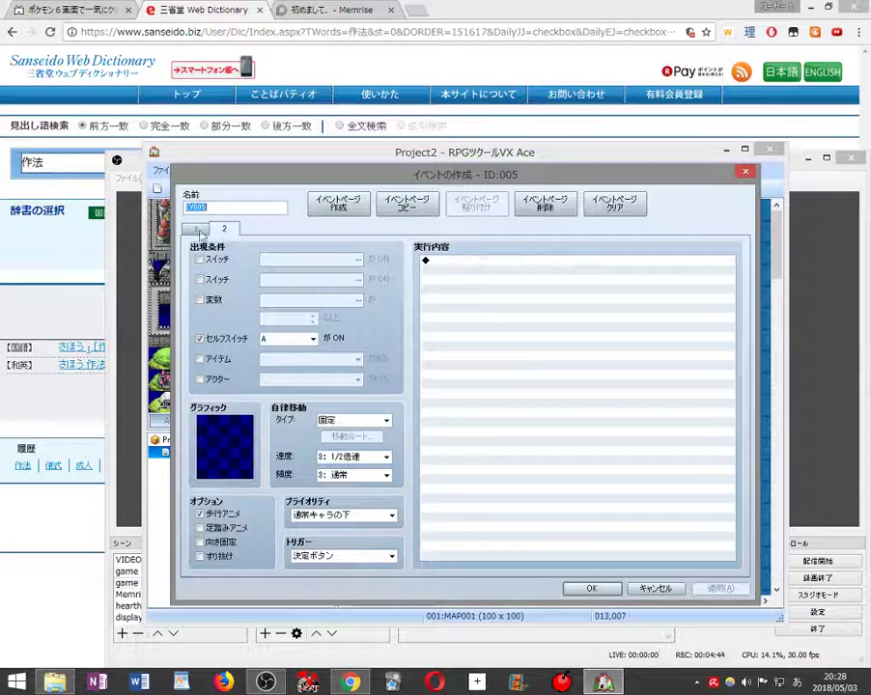
{"action": "left_click", "coordinate": [197, 230]}
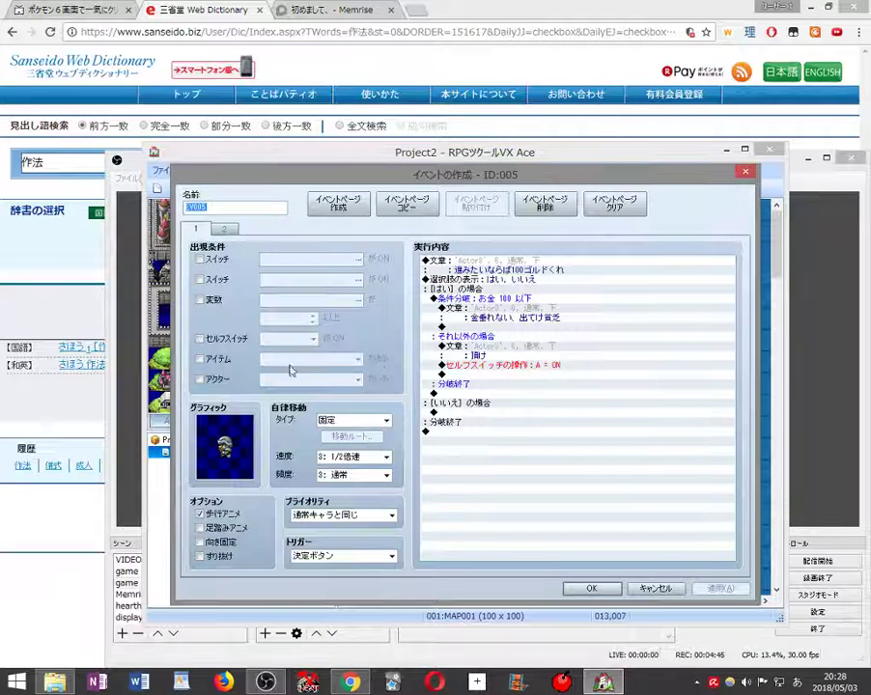
{"action": "left_click", "coordinate": [591, 588]}
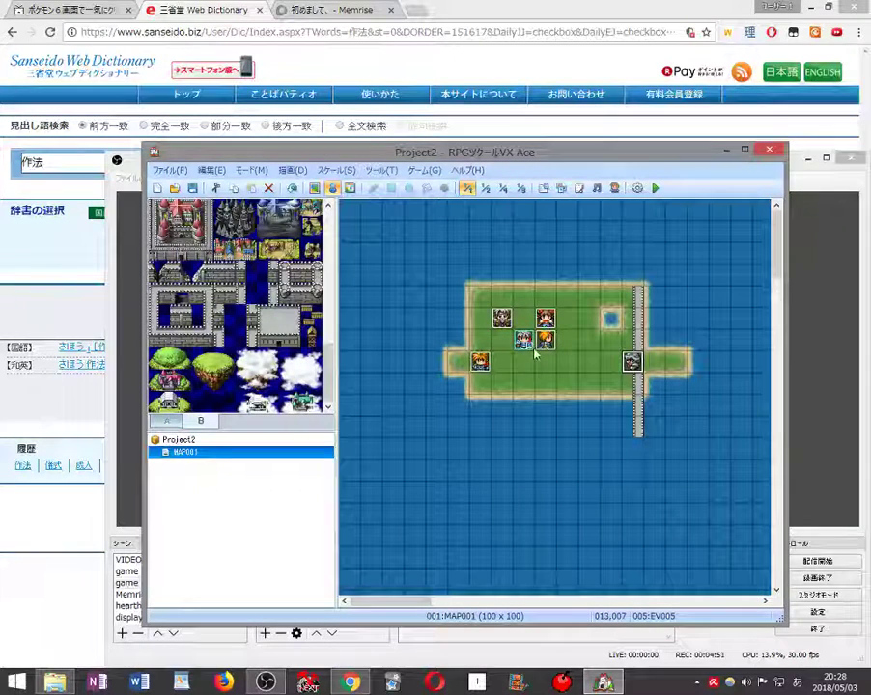
- Move the blue-haired character's event three cells right and create a new event two cells below it
{"action": "left_click_drag", "start_coordinate": [528, 345], "coordinate": [591, 345]}
{"action": "left_click", "coordinate": [584, 369]}
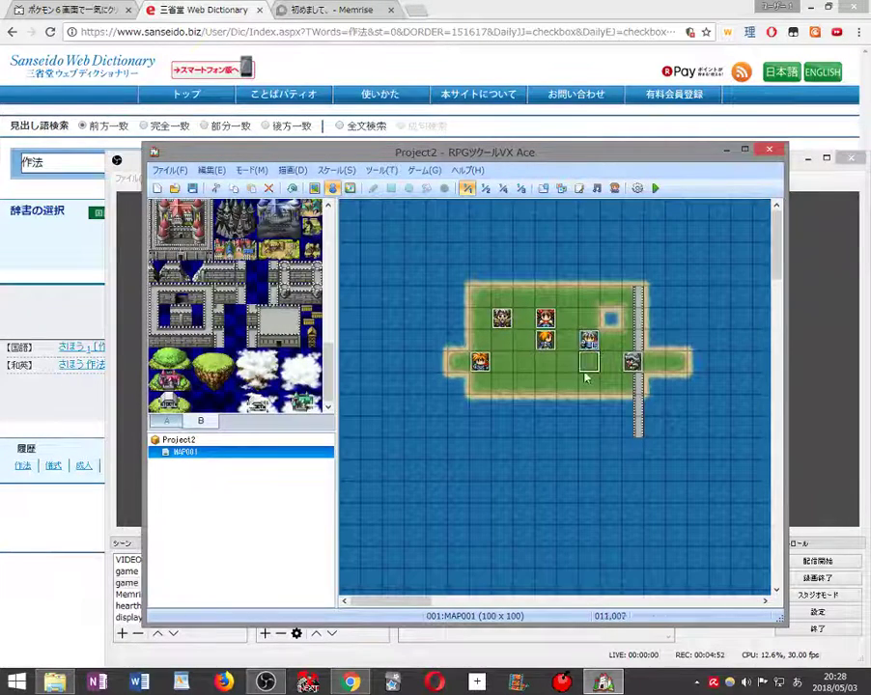
{"action": "right_click", "coordinate": [588, 381]}
{"action": "left_click", "coordinate": [608, 391]}
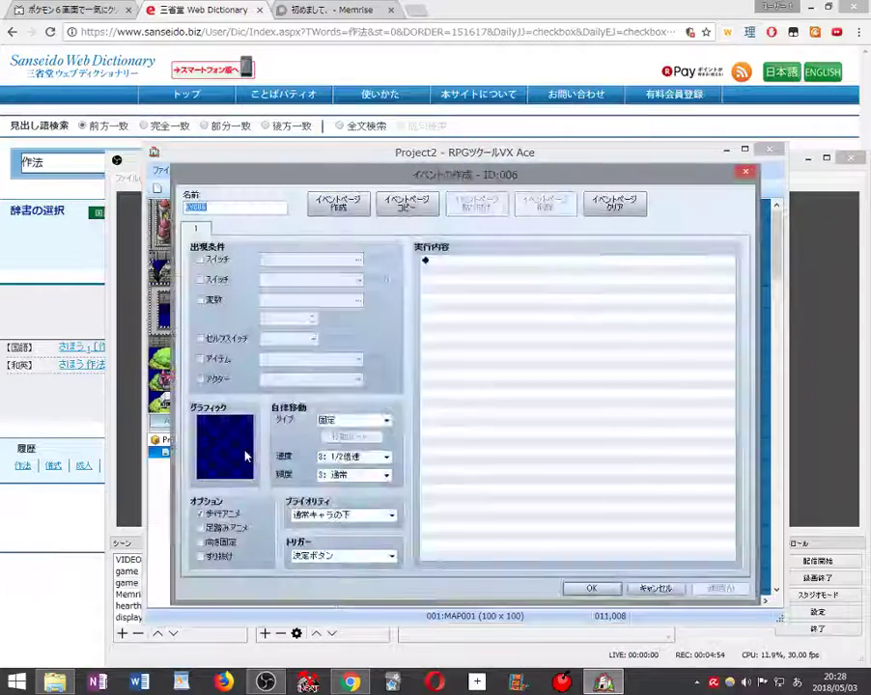
- Set the new event's graphic to the front-facing green-haired character from Actor1
{"action": "double_click", "coordinate": [245, 456]}
{"action": "left_click", "coordinate": [319, 290]}
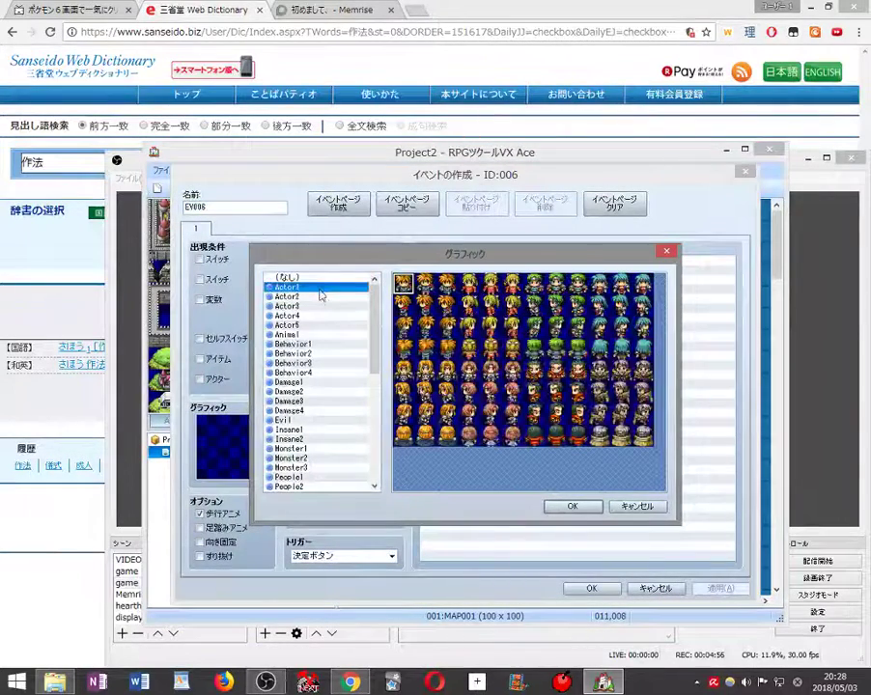
{"action": "left_click", "coordinate": [532, 286]}
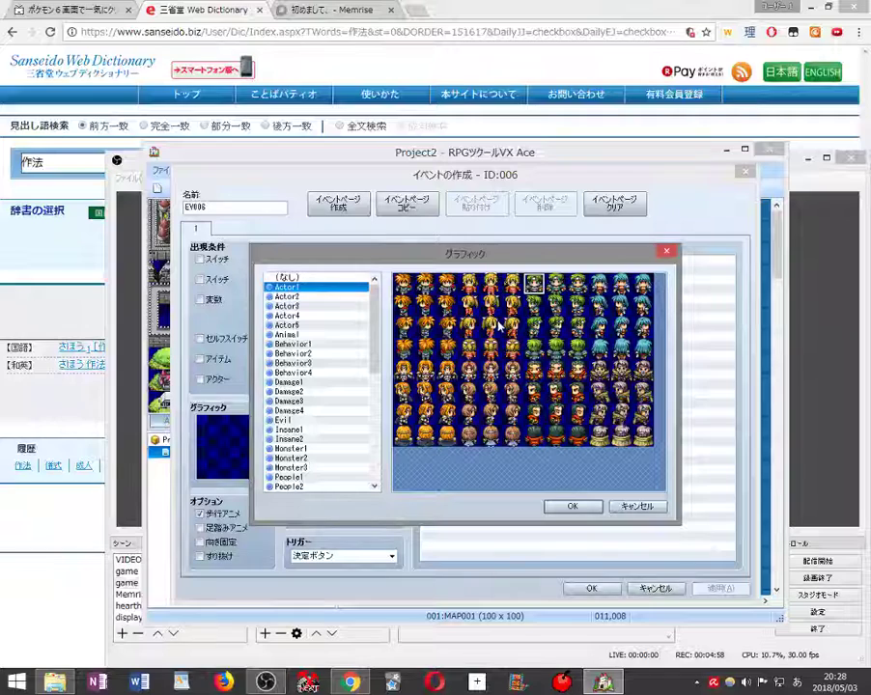
{"action": "left_click", "coordinate": [572, 506]}
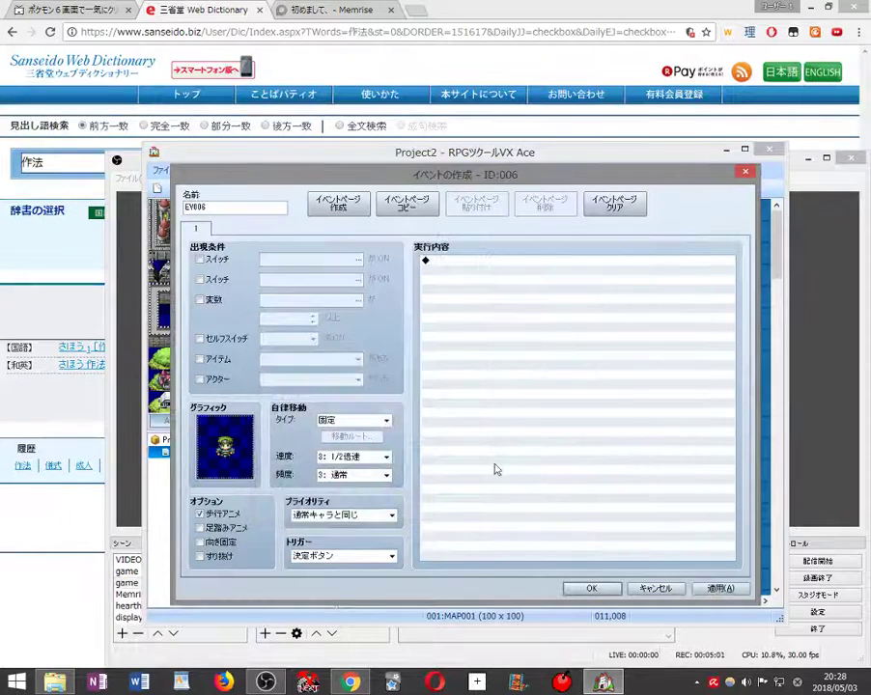
- Start a 文章の表示 command in the new event and copy the 作法 definition, from やりかた to 礼儀, from the browser's dictionary page
{"action": "right_click", "coordinate": [461, 264]}
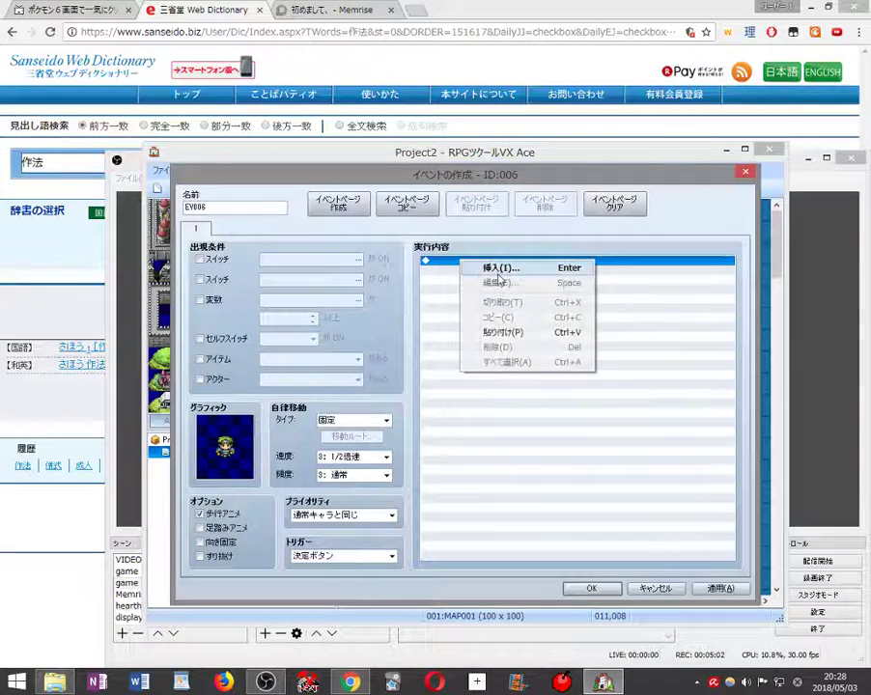
{"action": "left_click", "coordinate": [488, 267]}
{"action": "left_click", "coordinate": [501, 279]}
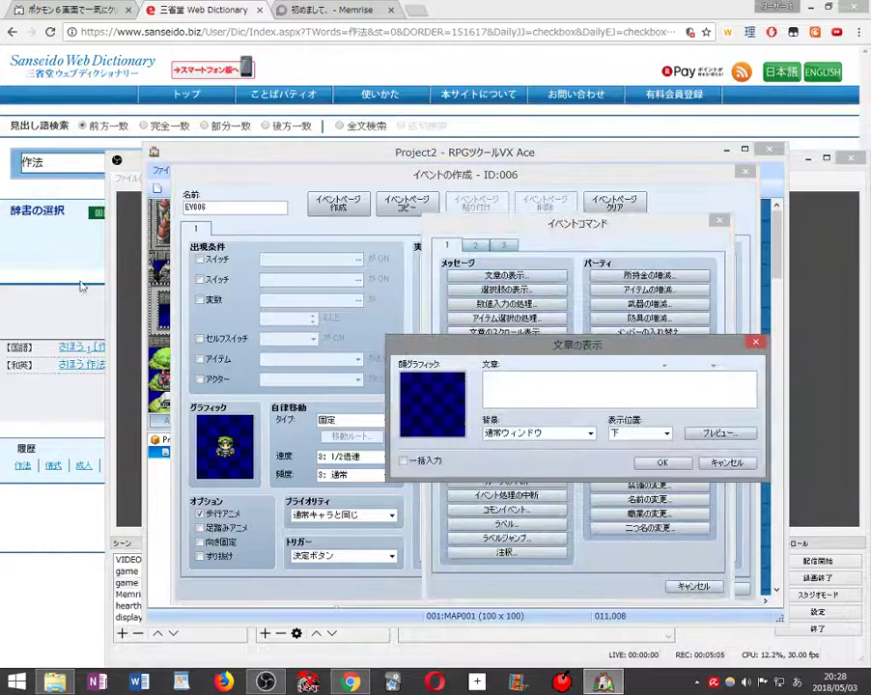
{"action": "left_click", "coordinate": [41, 251]}
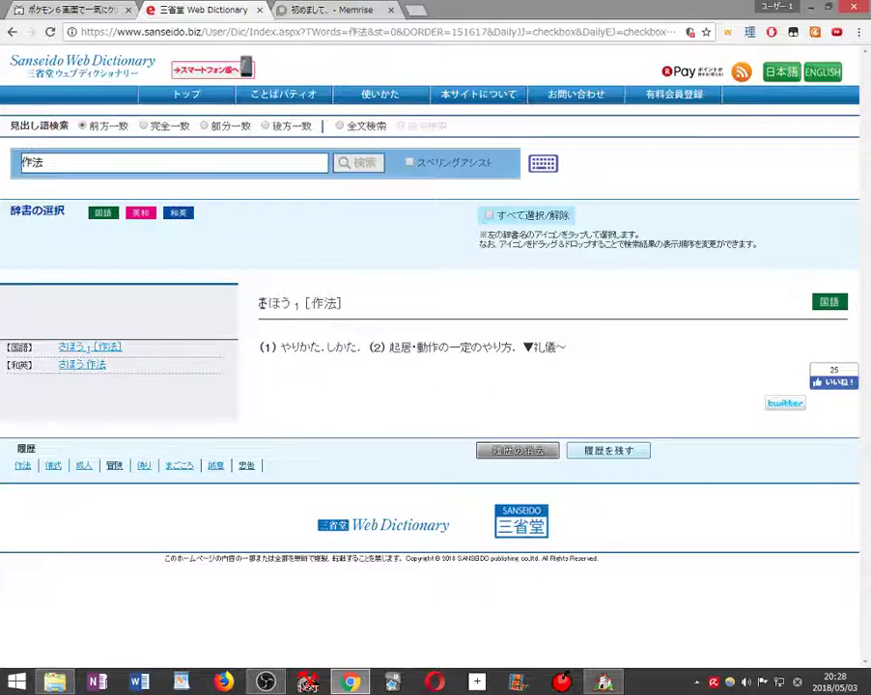
{"action": "left_click_drag", "start_coordinate": [283, 348], "coordinate": [548, 349]}
{"action": "right_click", "coordinate": [475, 347]}
{"action": "left_click", "coordinate": [570, 358]}
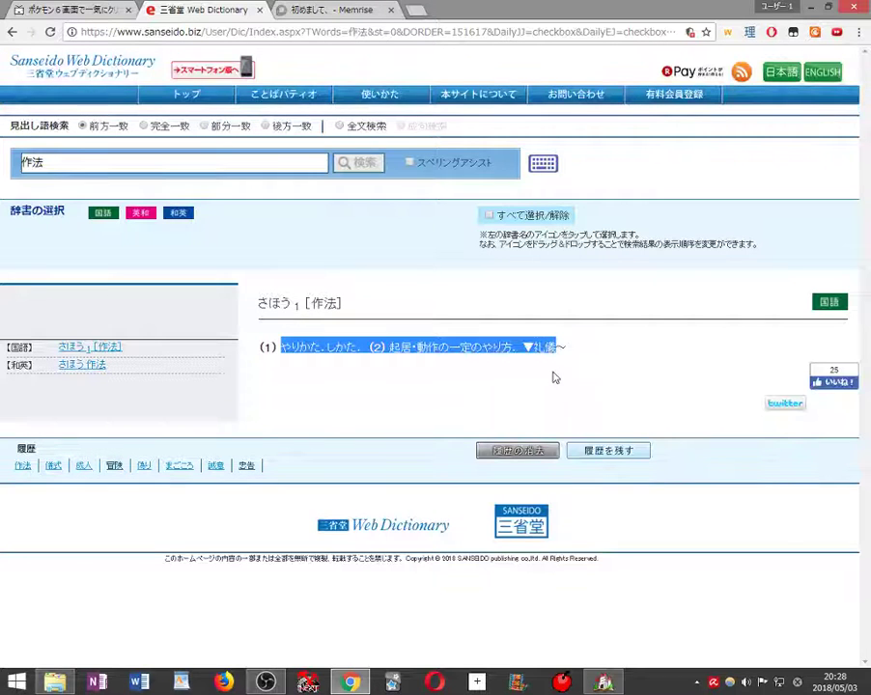
- Paste the copied 作法 definition into the new event's message, delete the period before ▼礼儀, preview it and add the message
{"action": "key", "text": "alt+Tab"}
{"action": "right_click", "coordinate": [530, 379]}
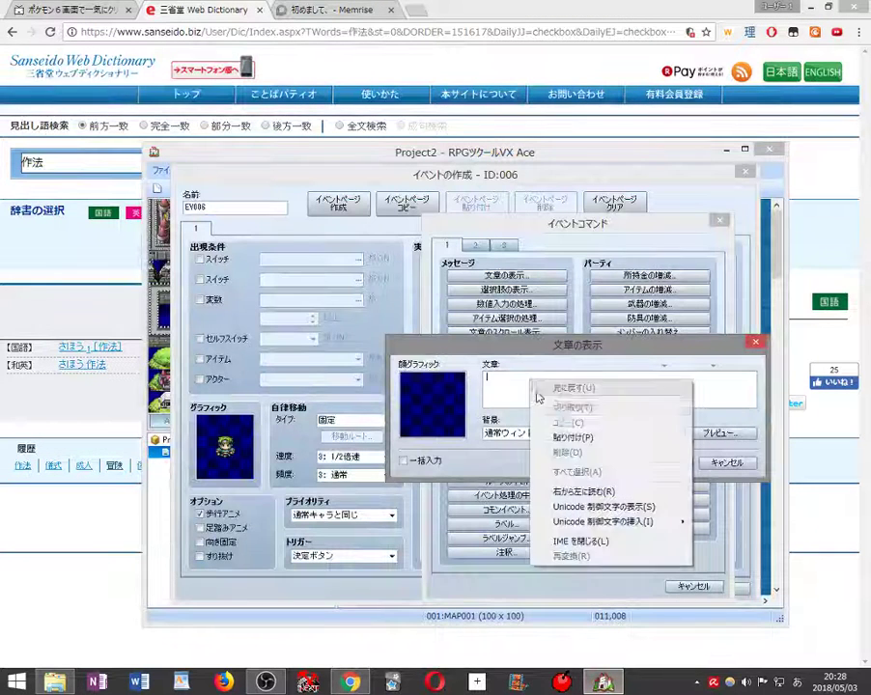
{"action": "left_click", "coordinate": [560, 437]}
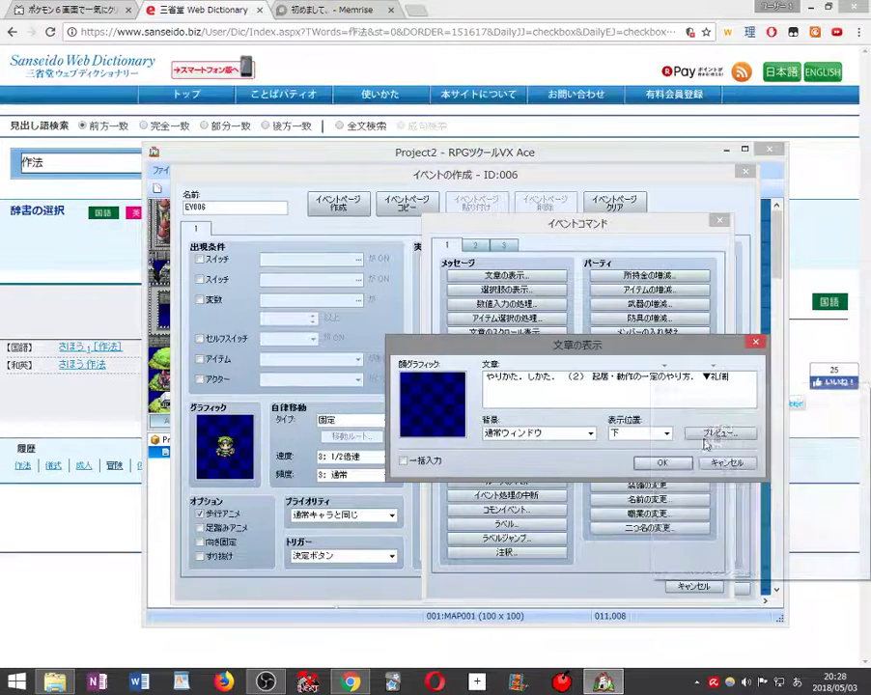
{"action": "left_click", "coordinate": [716, 435]}
{"action": "left_click", "coordinate": [729, 459]}
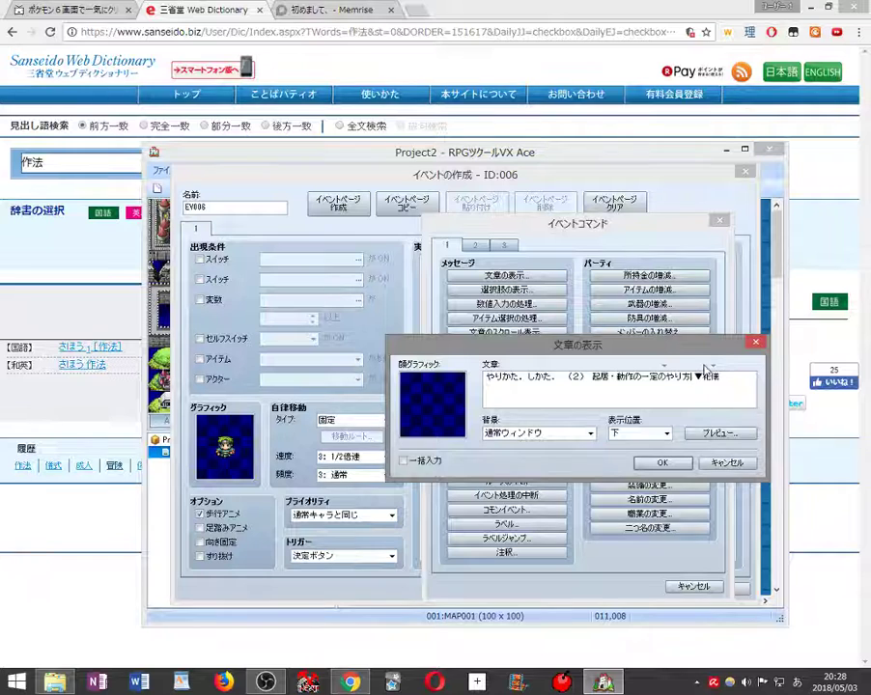
{"action": "left_click", "coordinate": [716, 435]}
{"action": "left_click", "coordinate": [730, 459]}
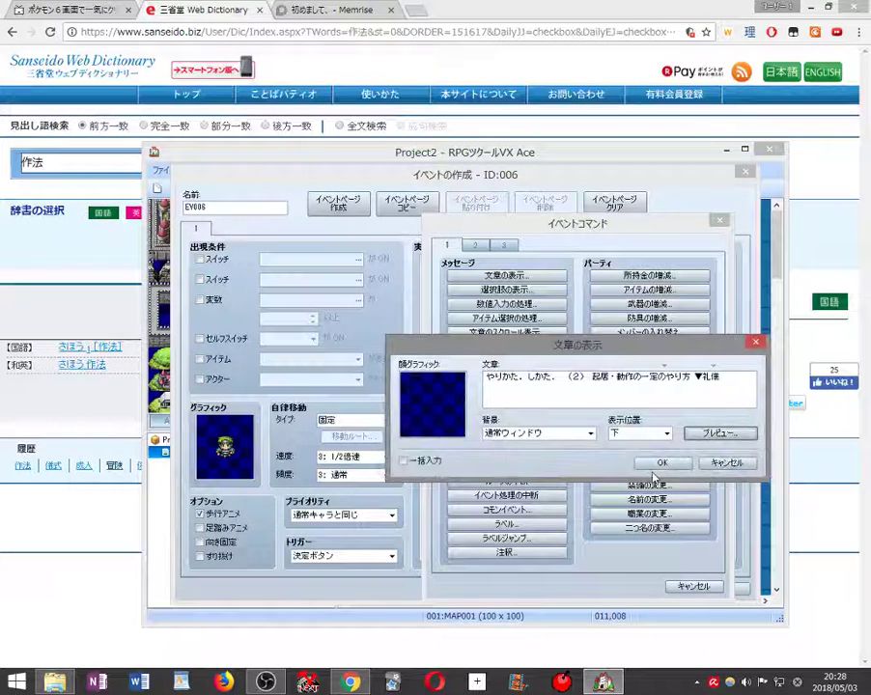
{"action": "left_click", "coordinate": [661, 462]}
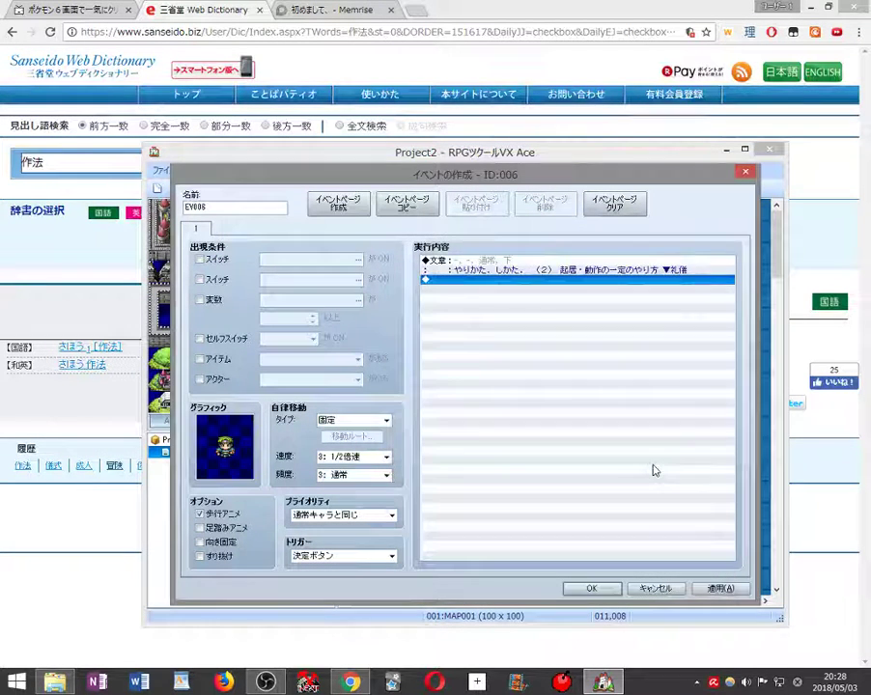
- Insert a 選択肢の表示 command with the choices はい and いいえ after the definition message
{"action": "right_click", "coordinate": [487, 283]}
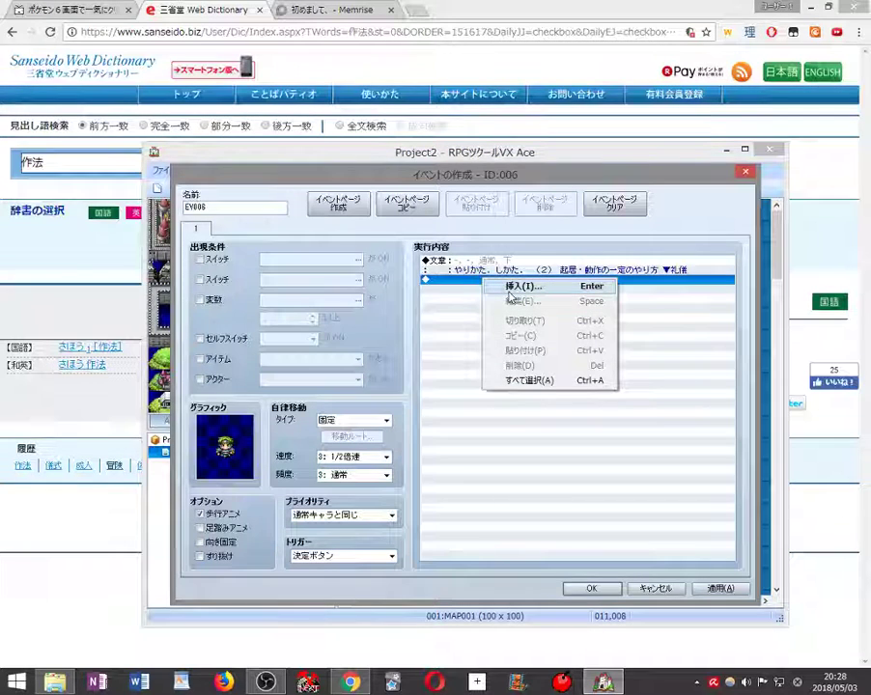
{"action": "left_click", "coordinate": [512, 288]}
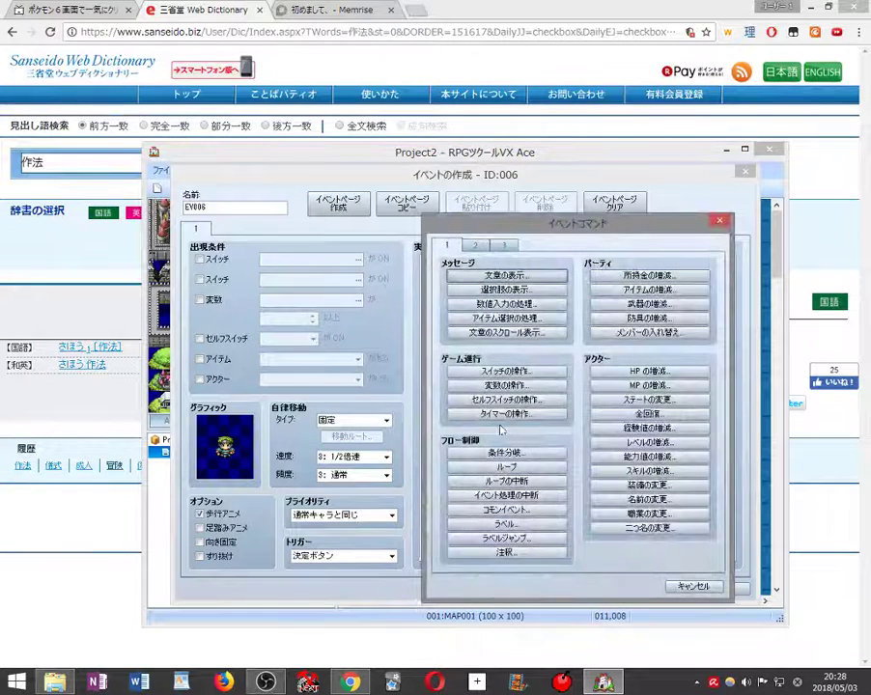
{"action": "left_click", "coordinate": [506, 452]}
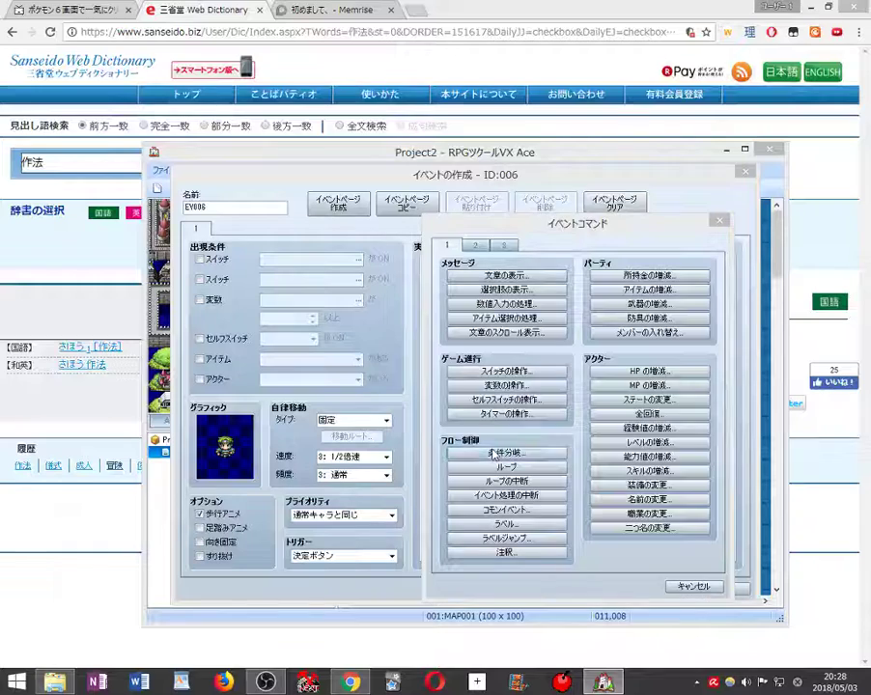
{"action": "left_click", "coordinate": [667, 517]}
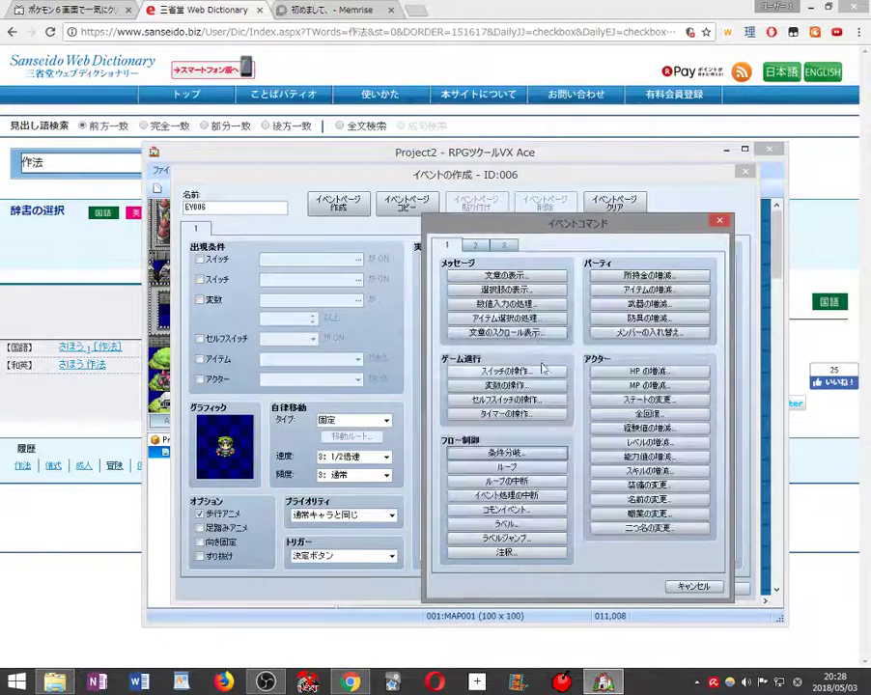
{"action": "left_click", "coordinate": [506, 289]}
{"action": "left_click", "coordinate": [583, 478]}
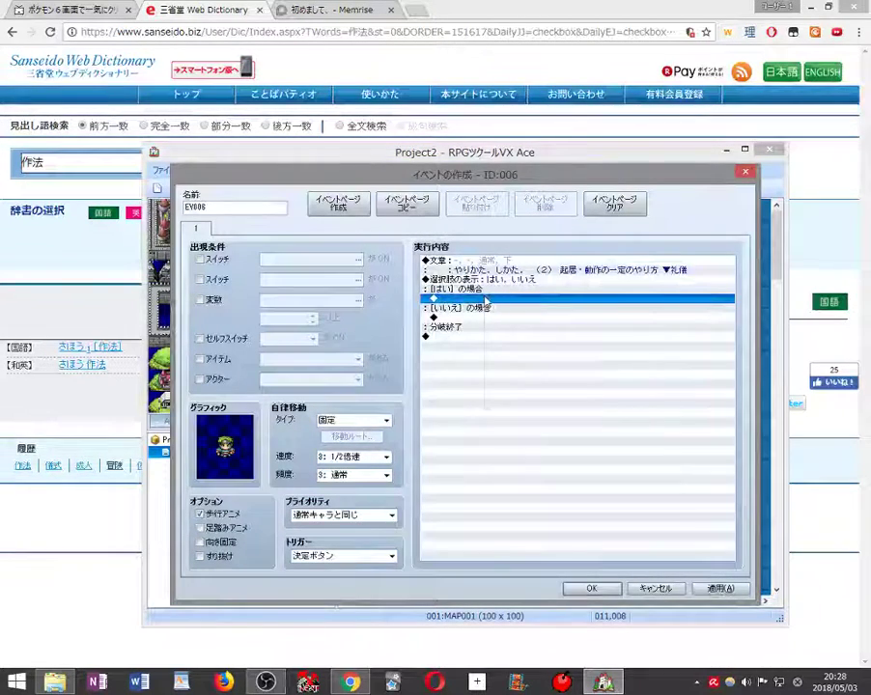
- Add a 所持金の増減 command that increases the party's gold by 100 to the はい branch
{"action": "right_click", "coordinate": [486, 301]}
{"action": "left_click", "coordinate": [514, 304]}
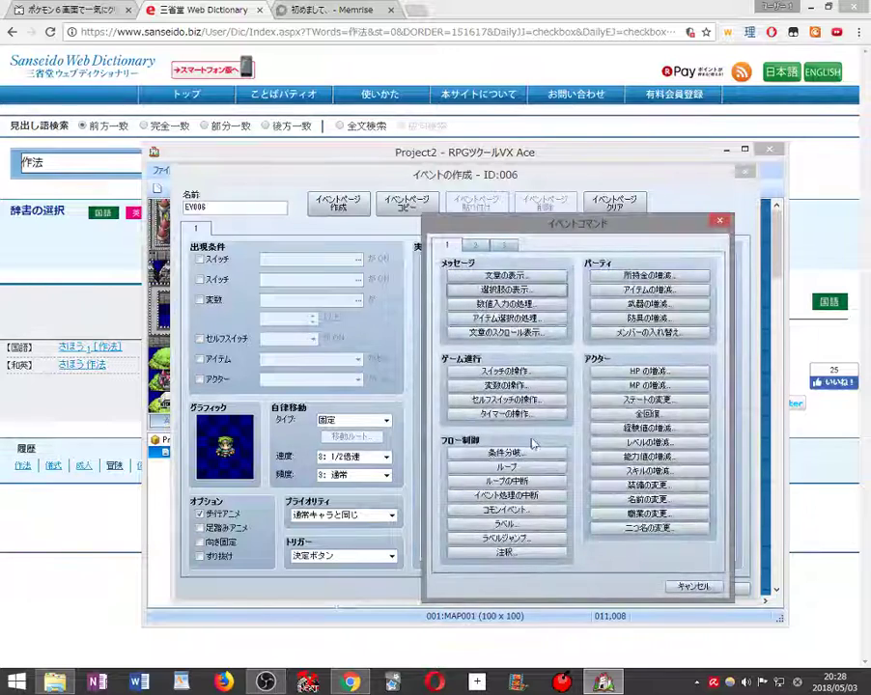
{"action": "left_click", "coordinate": [639, 278]}
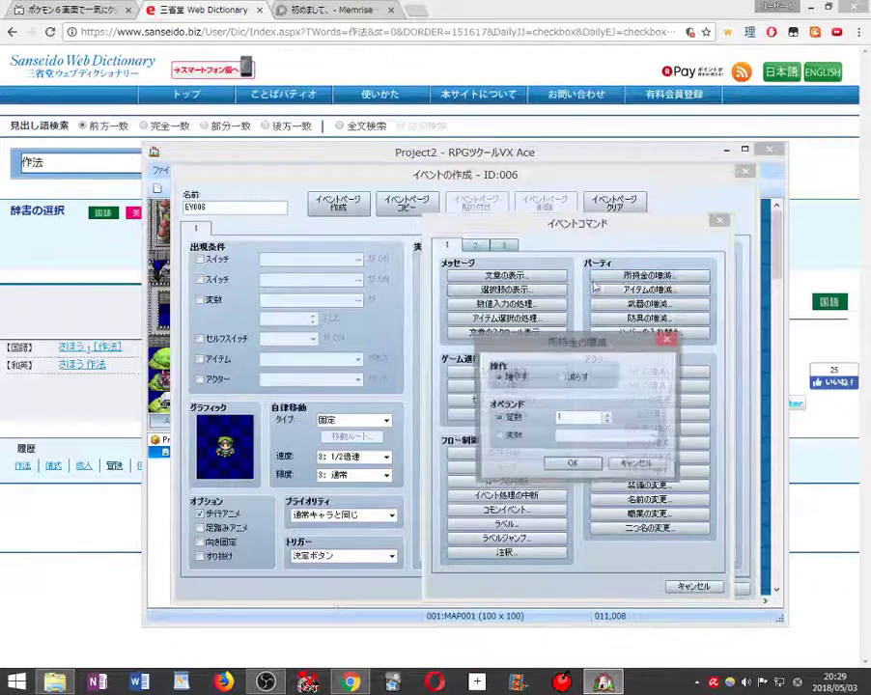
{"action": "double_click", "coordinate": [579, 419]}
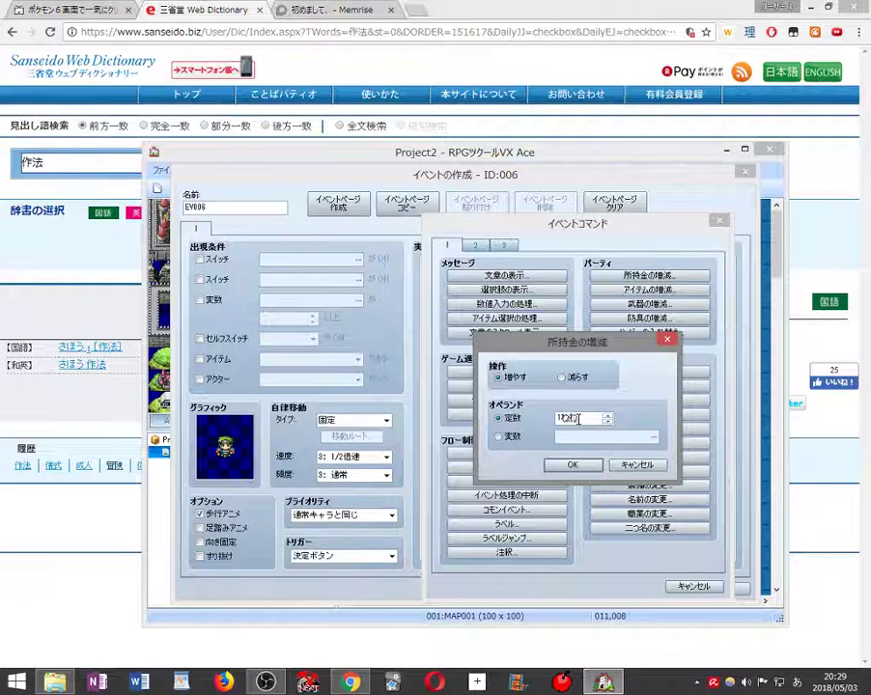
{"action": "type", "text": "00"}
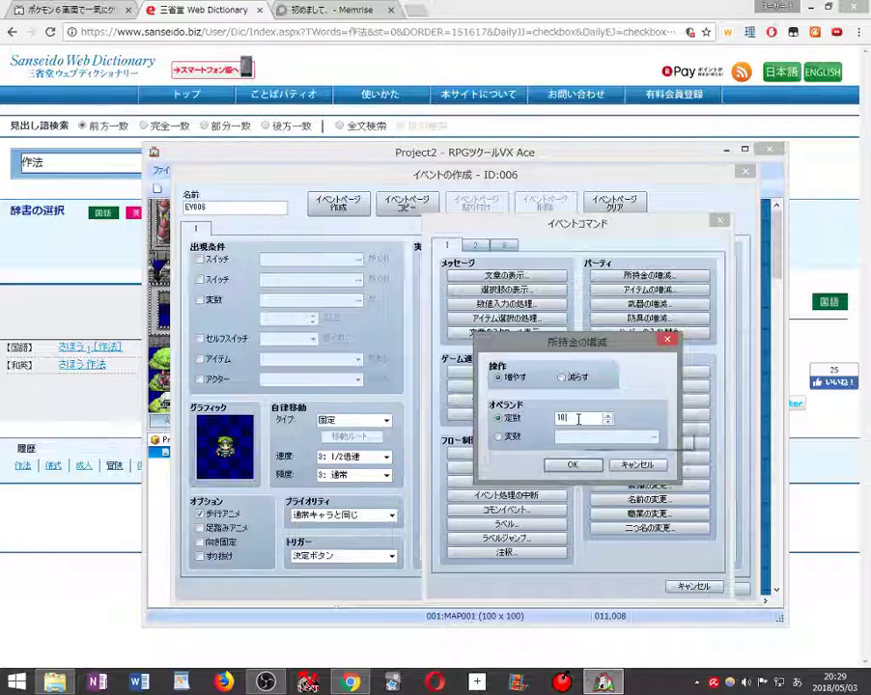
{"action": "left_click", "coordinate": [572, 466]}
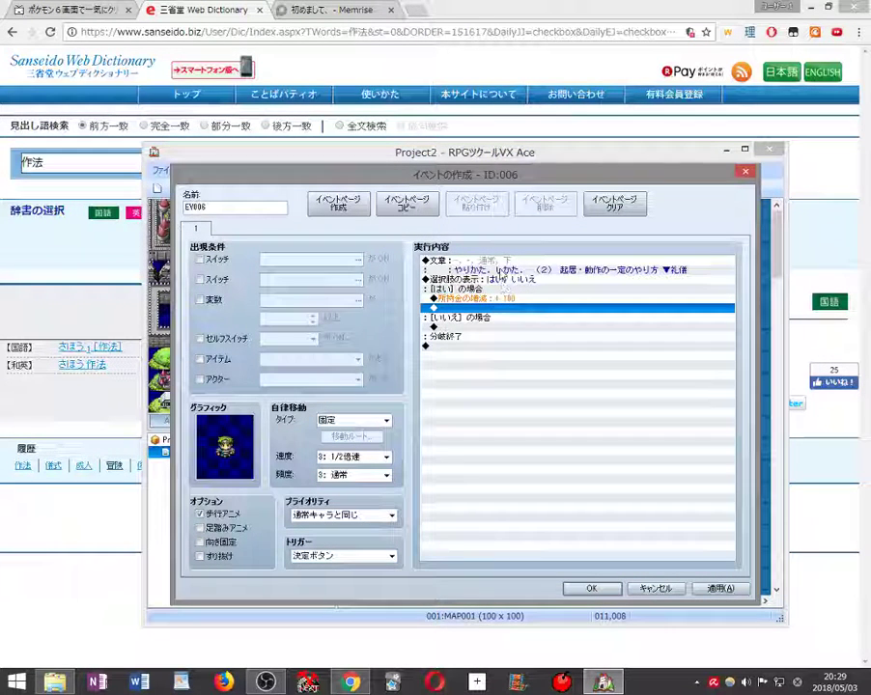
- Switch to the browser, copy the heading さほう 1 [作法] from the dictionary page, and return to RPGツクールVX Ace
{"action": "left_click", "coordinate": [500, 271]}
{"action": "left_click_drag", "start_coordinate": [64, 161], "coordinate": [21, 164]}
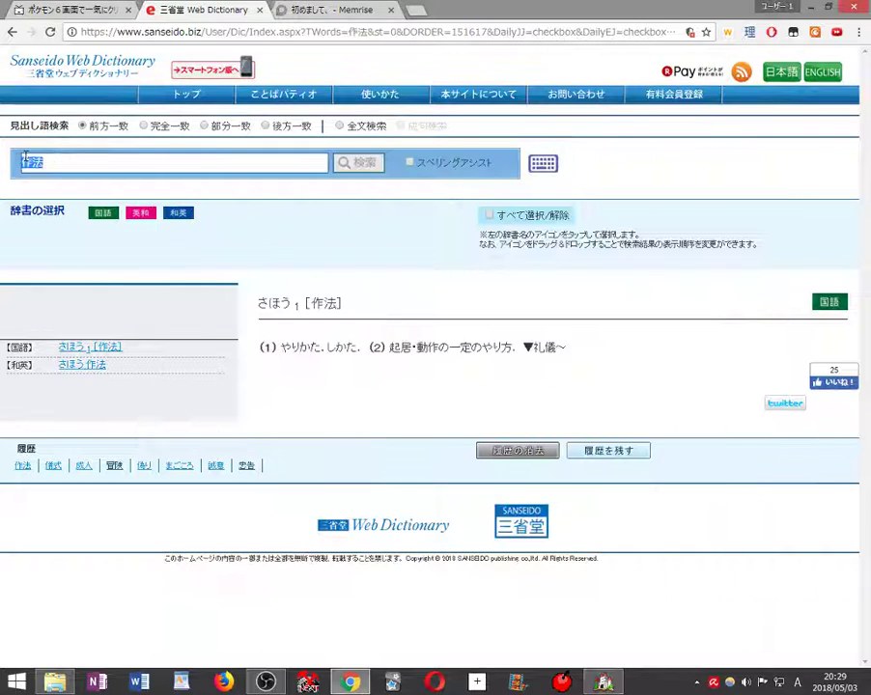
{"action": "right_click", "coordinate": [40, 161]}
{"action": "left_click_drag", "start_coordinate": [345, 303], "coordinate": [259, 304]}
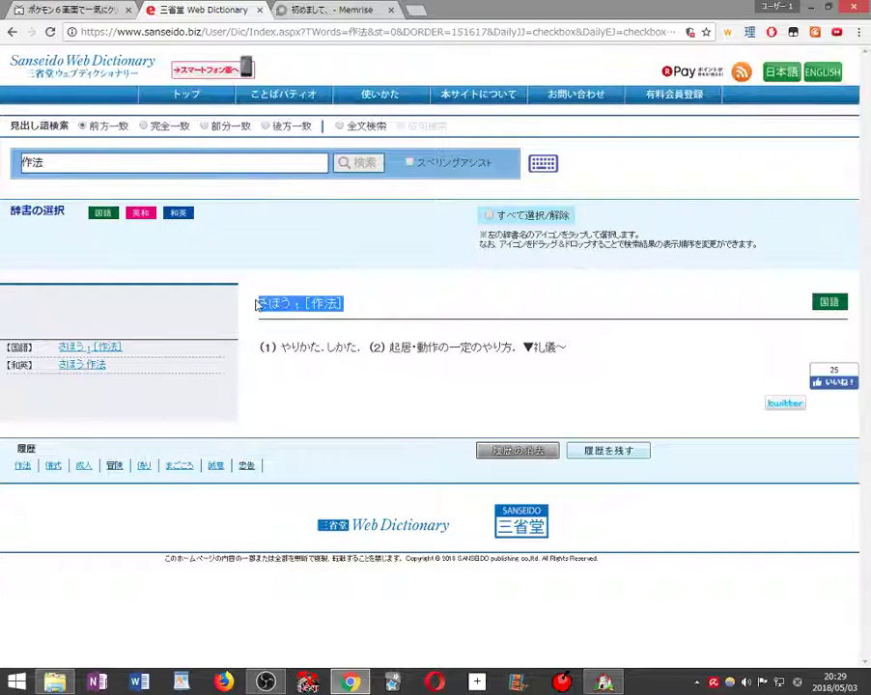
{"action": "right_click", "coordinate": [261, 301]}
{"action": "left_click", "coordinate": [288, 312]}
{"action": "left_click", "coordinate": [605, 683]}
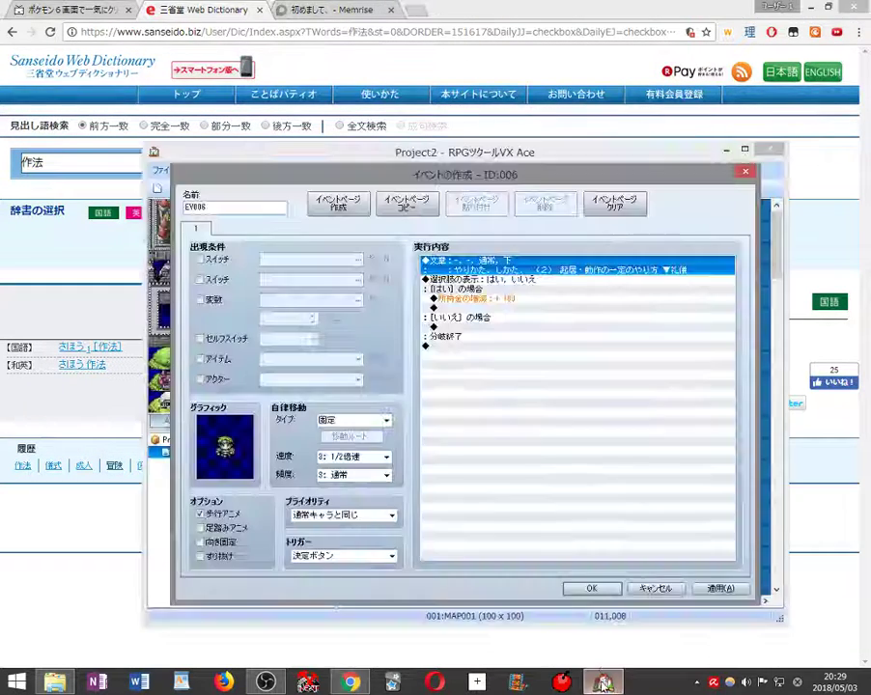
- Insert a 文章の表示 message with the copied さほう 1 [作法] heading before the はい/いいえ choices and save the event
{"action": "left_click", "coordinate": [477, 282]}
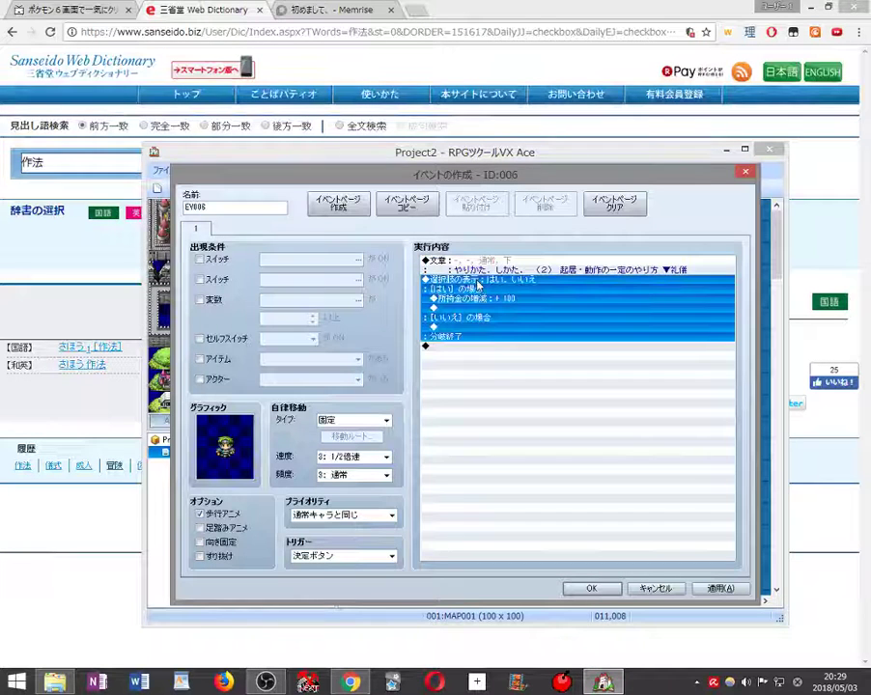
{"action": "right_click", "coordinate": [478, 282]}
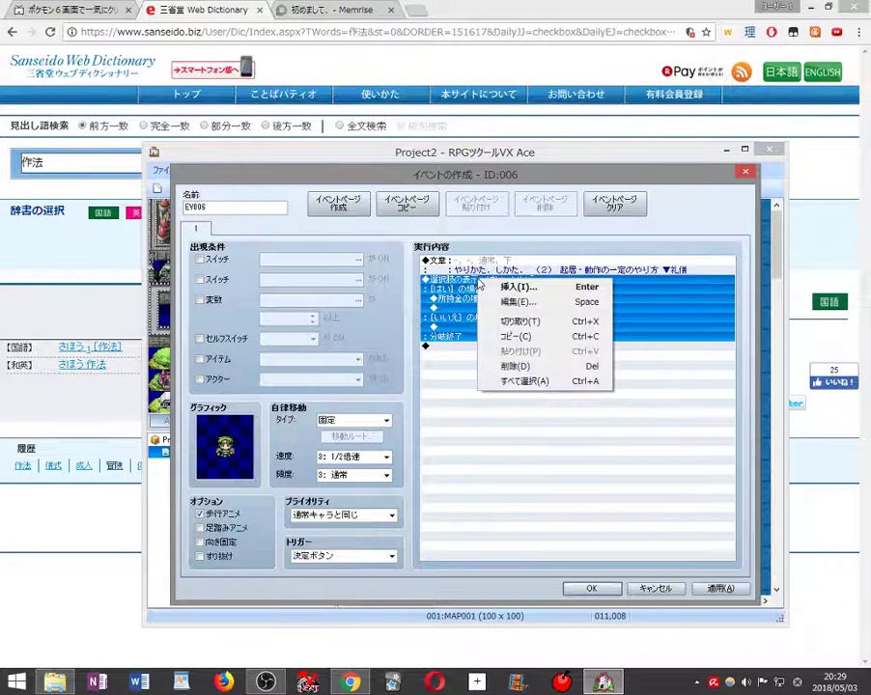
{"action": "left_click", "coordinate": [517, 287]}
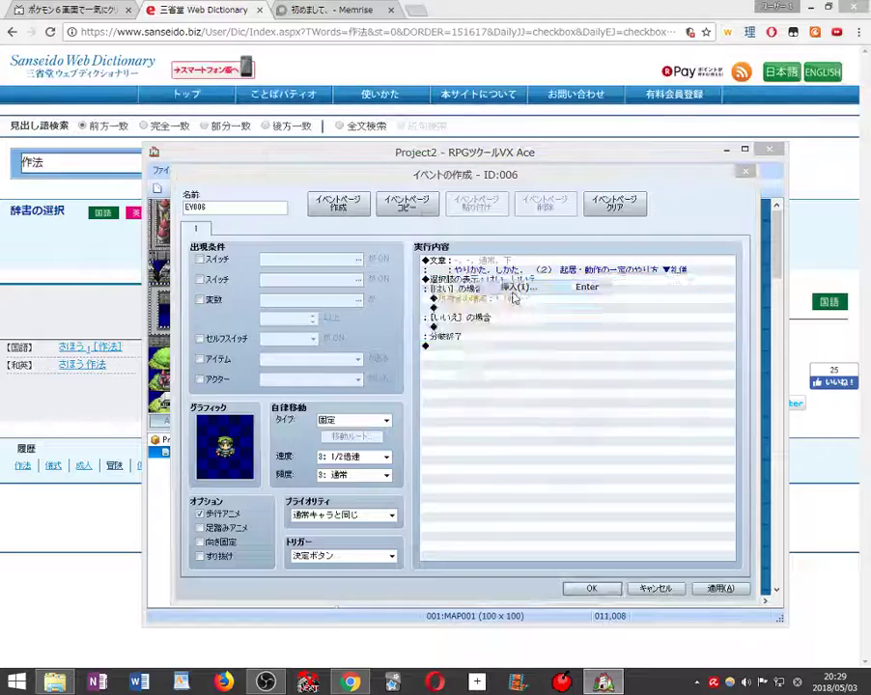
{"action": "left_click", "coordinate": [506, 275]}
{"action": "right_click", "coordinate": [593, 406]}
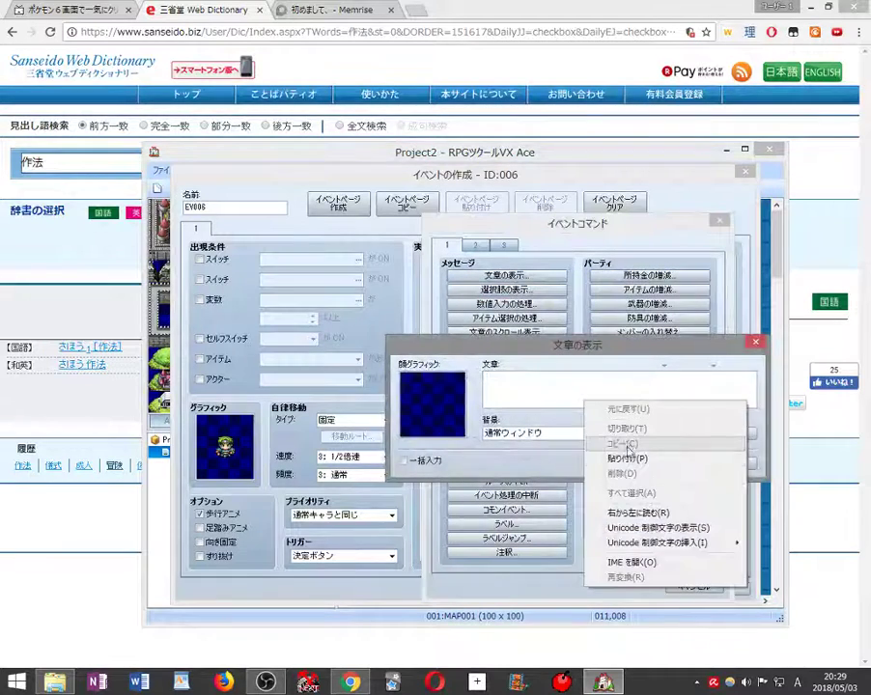
{"action": "left_click", "coordinate": [633, 454]}
{"action": "left_click", "coordinate": [661, 463]}
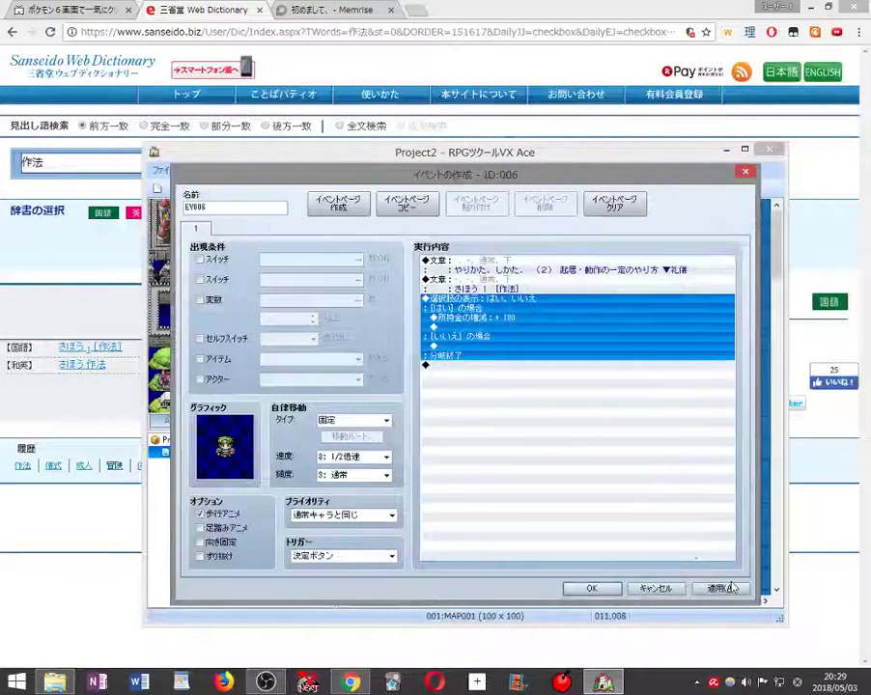
{"action": "left_click", "coordinate": [592, 588]}
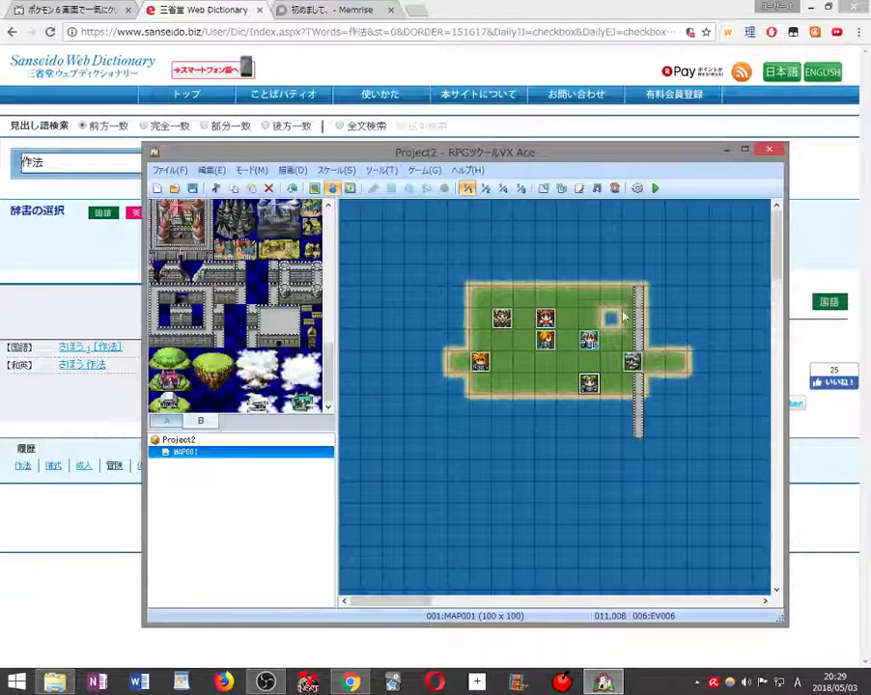
- In map editing mode, draw two more vertical wall columns with the stone wall tile east of the island's existing wall
{"action": "left_click", "coordinate": [314, 188]}
{"action": "left_click", "coordinate": [201, 314]}
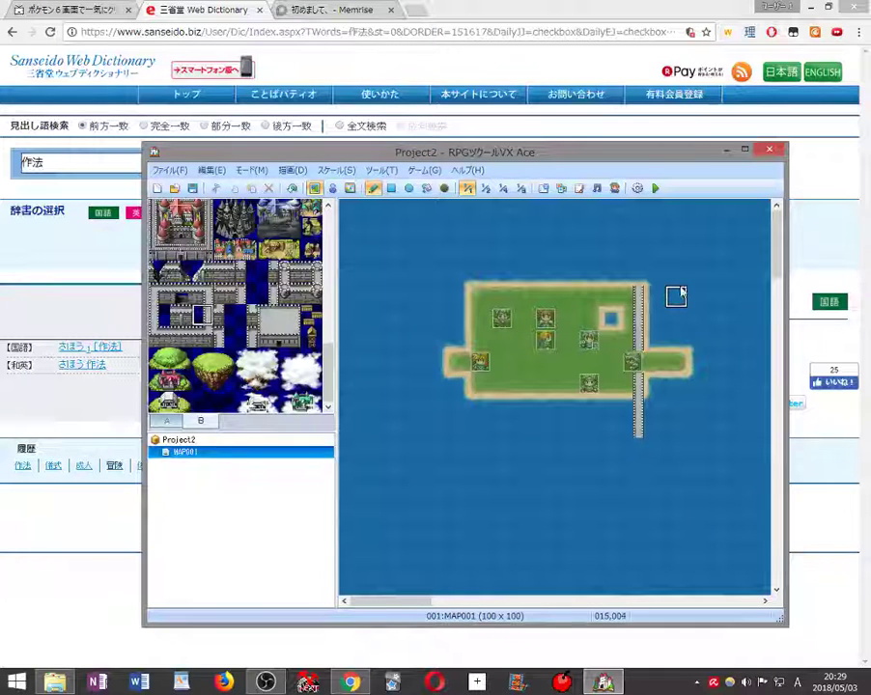
{"action": "left_click_drag", "start_coordinate": [685, 285], "coordinate": [680, 419]}
{"action": "left_click_drag", "start_coordinate": [726, 283], "coordinate": [758, 427]}
- Extend the grass path eastward through the new wall columns to column 18 using the sampled path tile
{"action": "right_click", "coordinate": [682, 361]}
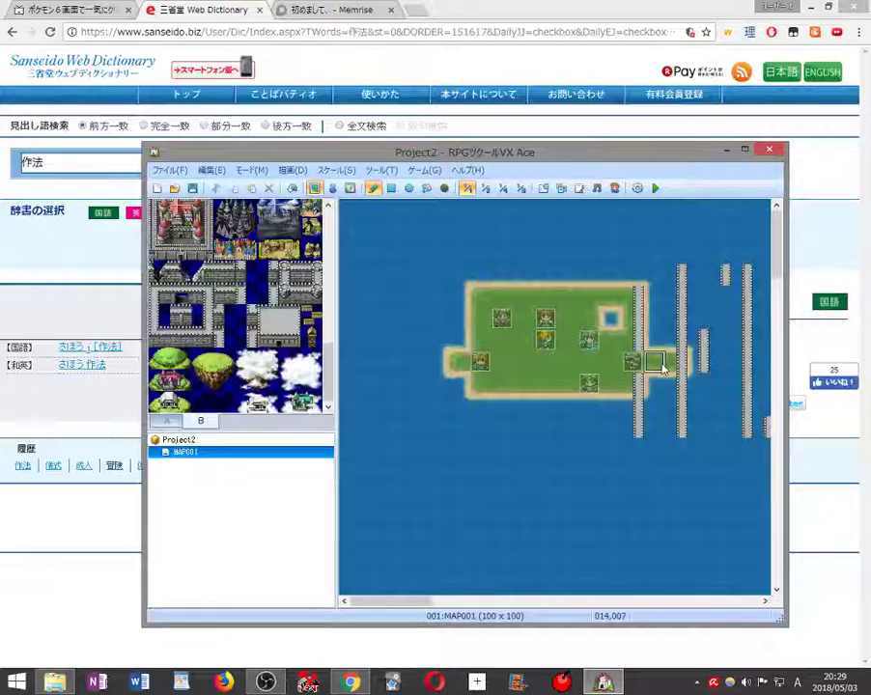
{"action": "right_click", "coordinate": [662, 366]}
{"action": "left_click_drag", "start_coordinate": [664, 366], "coordinate": [742, 362]}
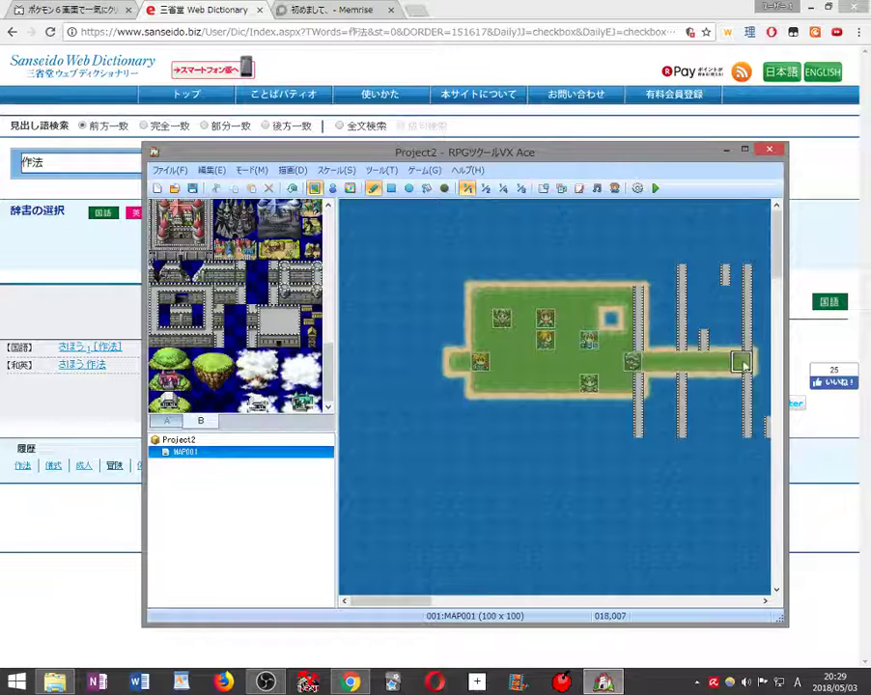
- Erase the stray wall pieces between and beyond the columns and trim the tops of the two new walls
{"action": "left_click", "coordinate": [704, 336]}
{"action": "left_click", "coordinate": [720, 276]}
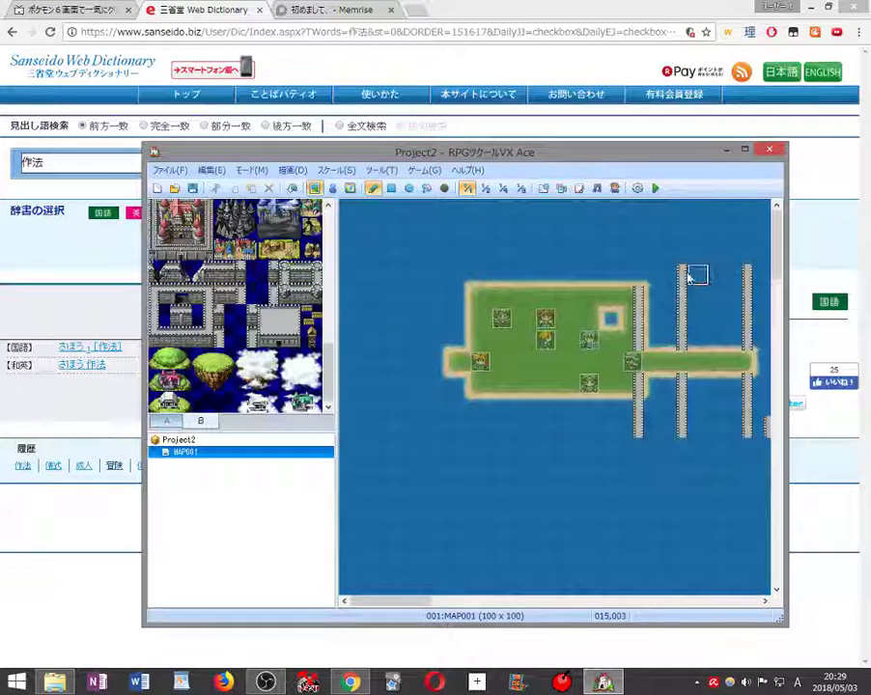
{"action": "left_click", "coordinate": [683, 276]}
{"action": "left_click", "coordinate": [744, 273]}
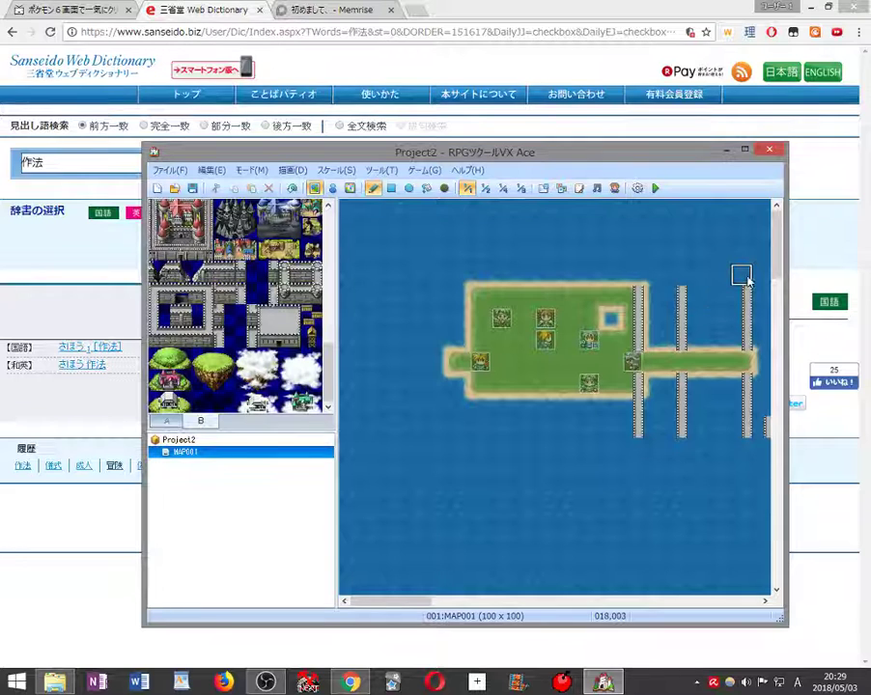
{"action": "left_click", "coordinate": [763, 428]}
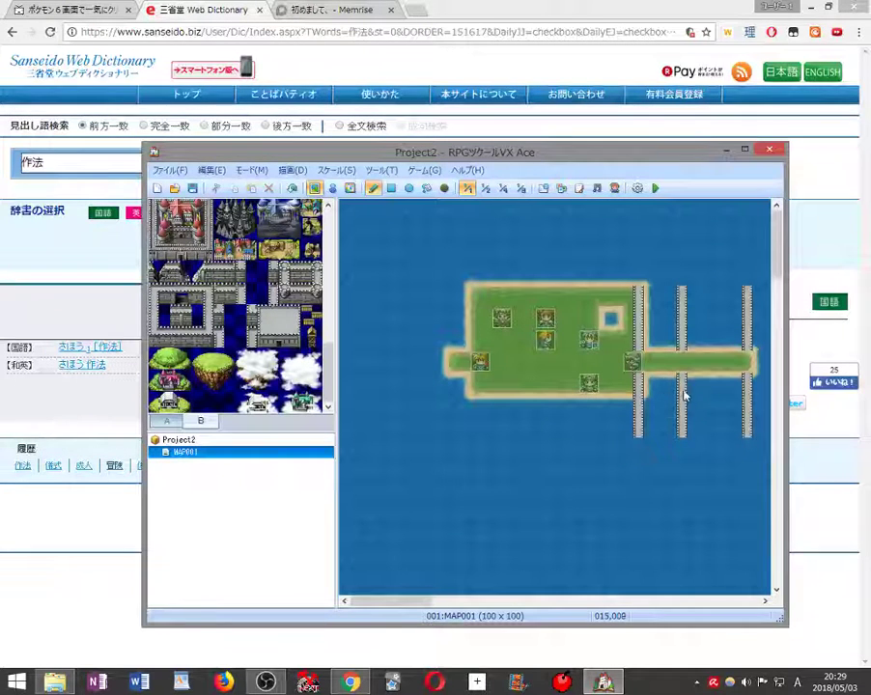
- Save the project, start a new game in playtest, and answer はい to the character reciting the 作法 definition
{"action": "left_click", "coordinate": [655, 188]}
{"action": "left_click", "coordinate": [431, 426]}
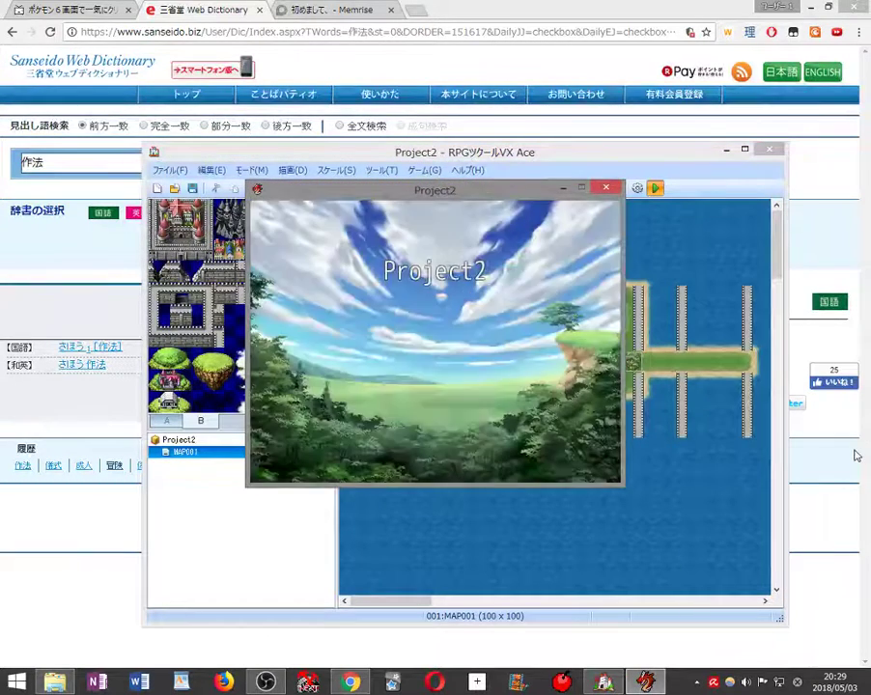
{"action": "key", "text": "Return"}
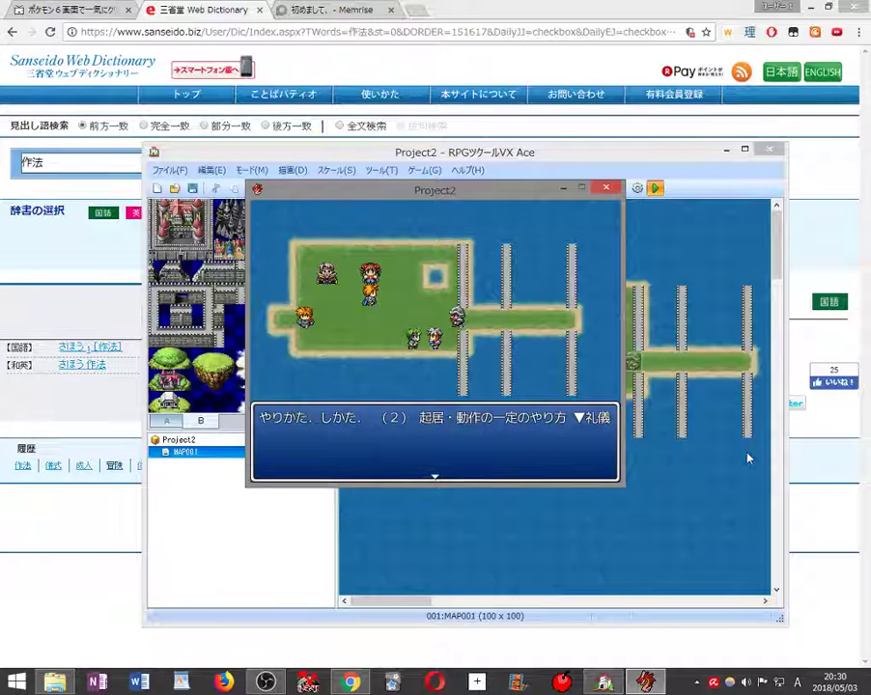
{"action": "key", "text": "Return"}
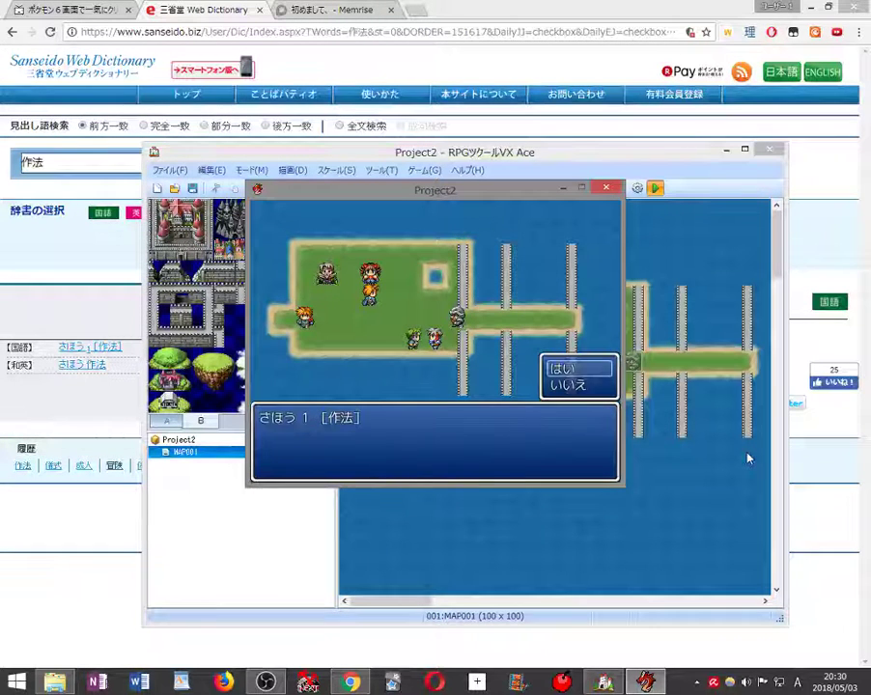
{"action": "key", "text": "Return"}
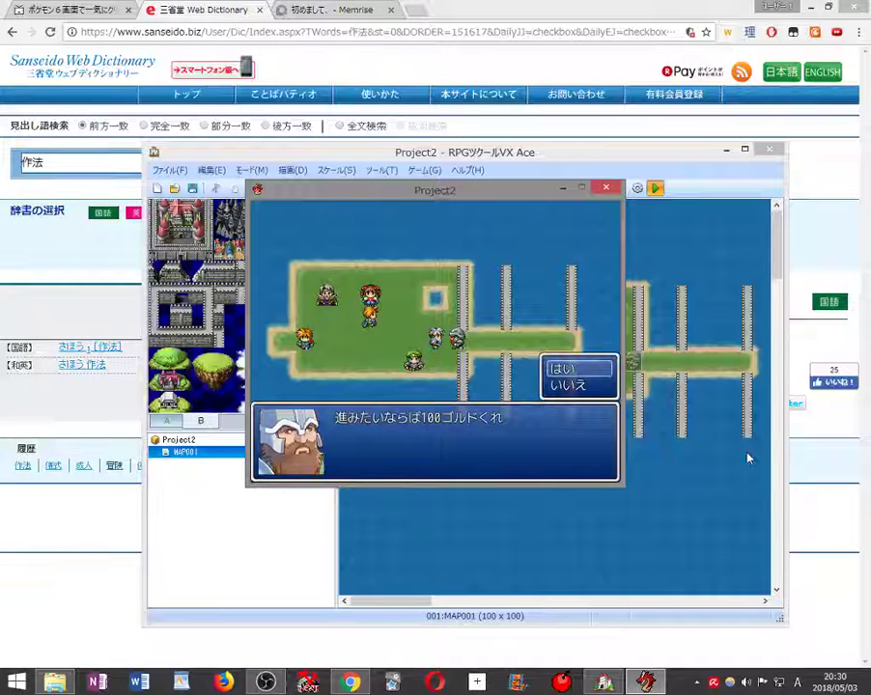
- Test the gatekeeper's 100-gold request by answering いいえ once and はい on the repeat attempts
{"action": "key", "text": "Down"}
{"action": "key", "text": "Return"}
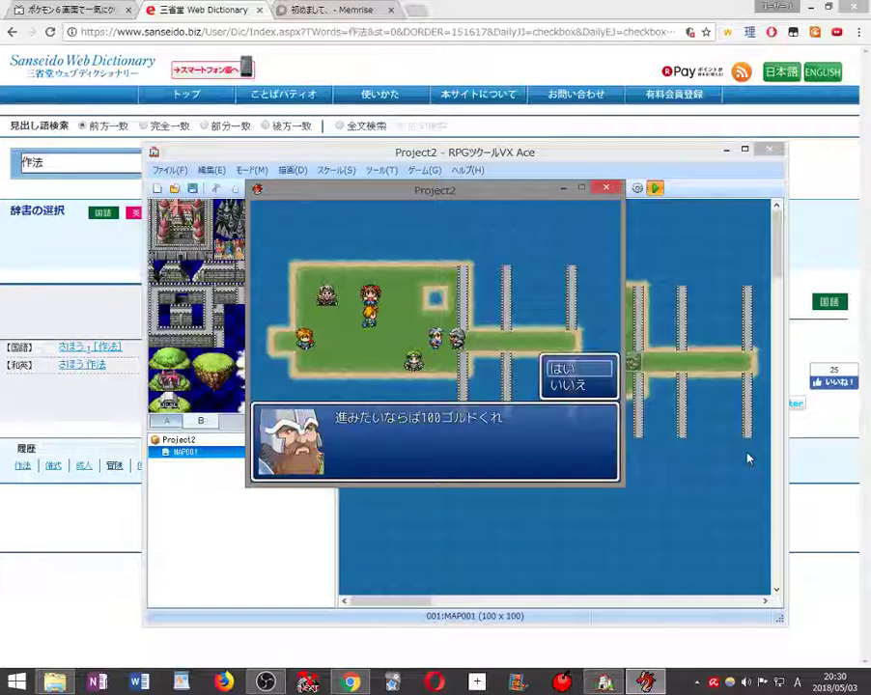
{"action": "key", "text": "Return"}
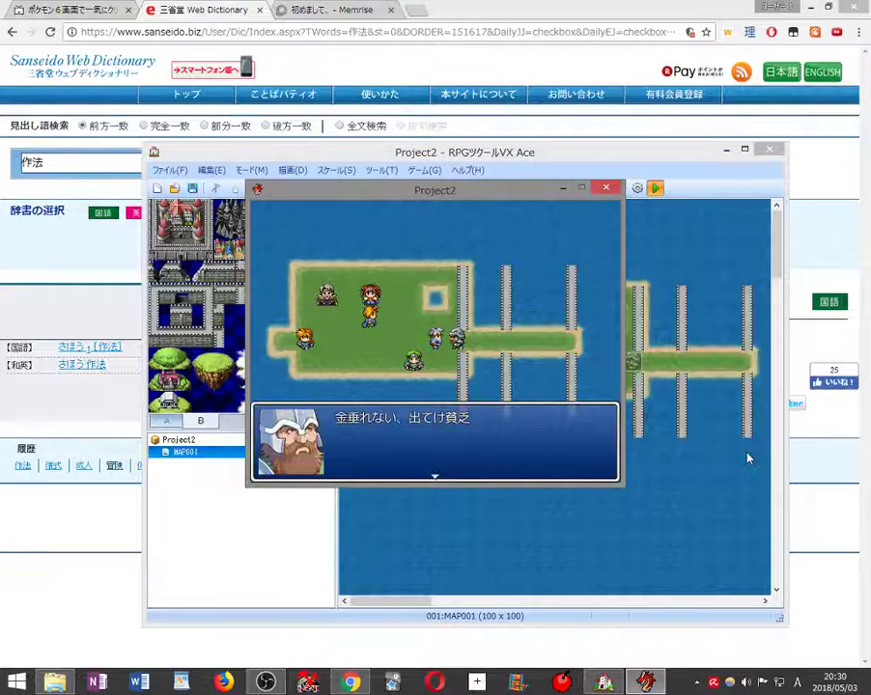
{"action": "key", "text": "Return"}
{"action": "key", "text": "Return"}
{"action": "key", "text": "Return"}
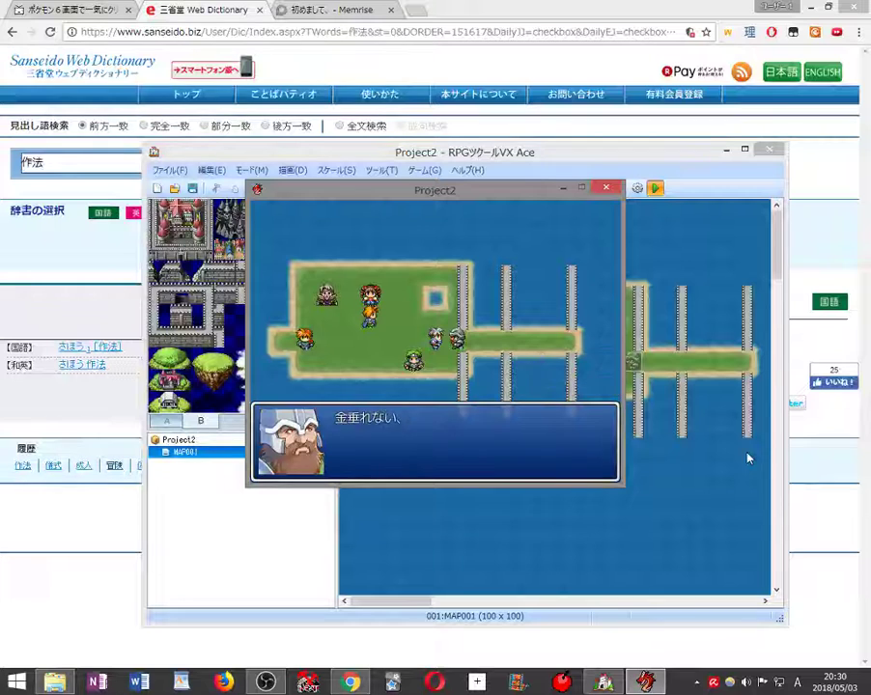
- Collect another payment from the 作法 character by answering はい, pay the gatekeeper, and close the playtest
{"action": "key", "text": "Return"}
{"action": "key", "text": "Down"}
{"action": "key", "text": "Left"}
{"action": "key", "text": "Return"}
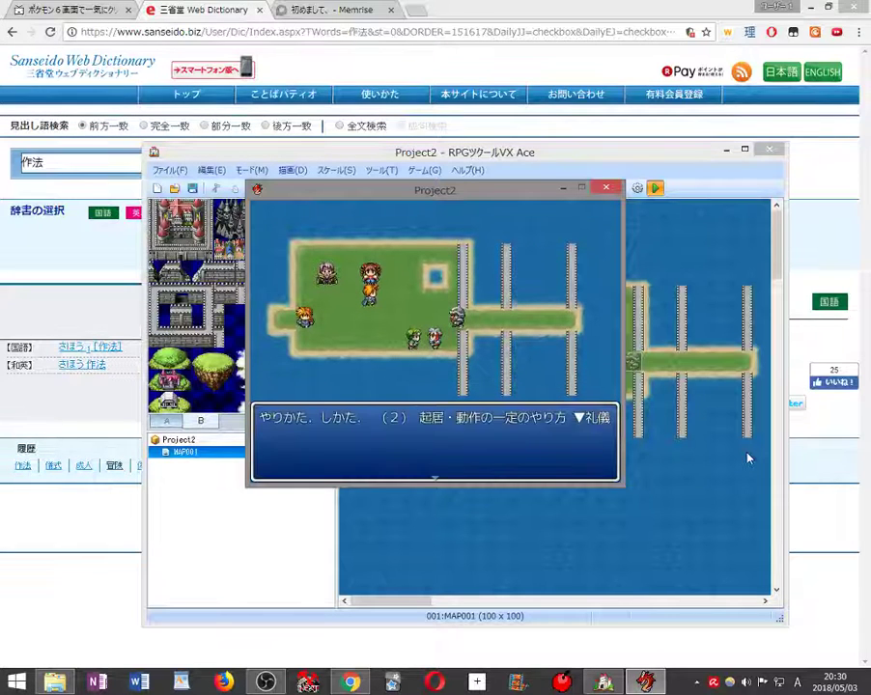
{"action": "key", "text": "Return"}
{"action": "key", "text": "Return"}
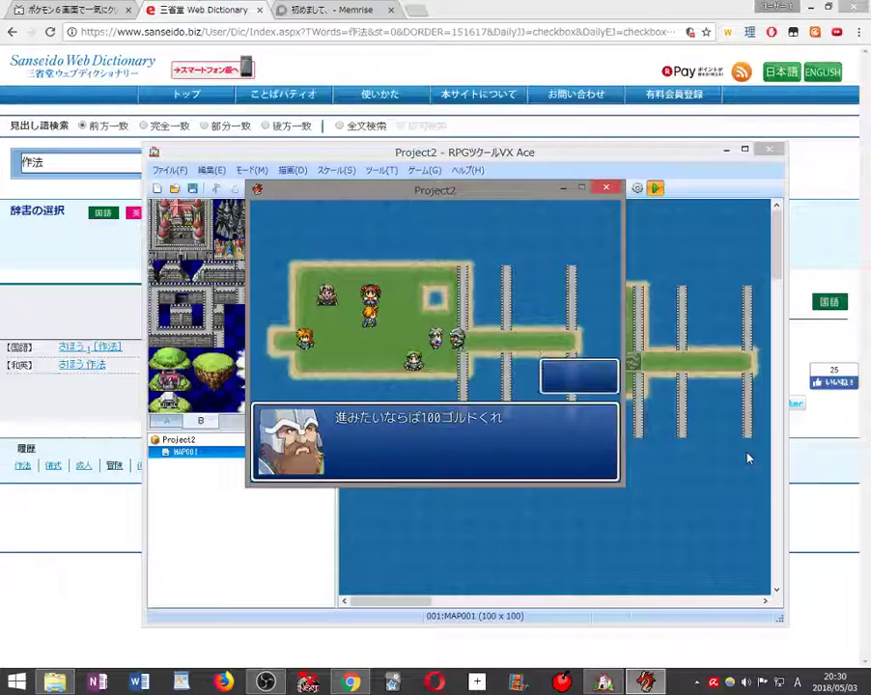
{"action": "key", "text": "Return"}
{"action": "key", "text": "Return"}
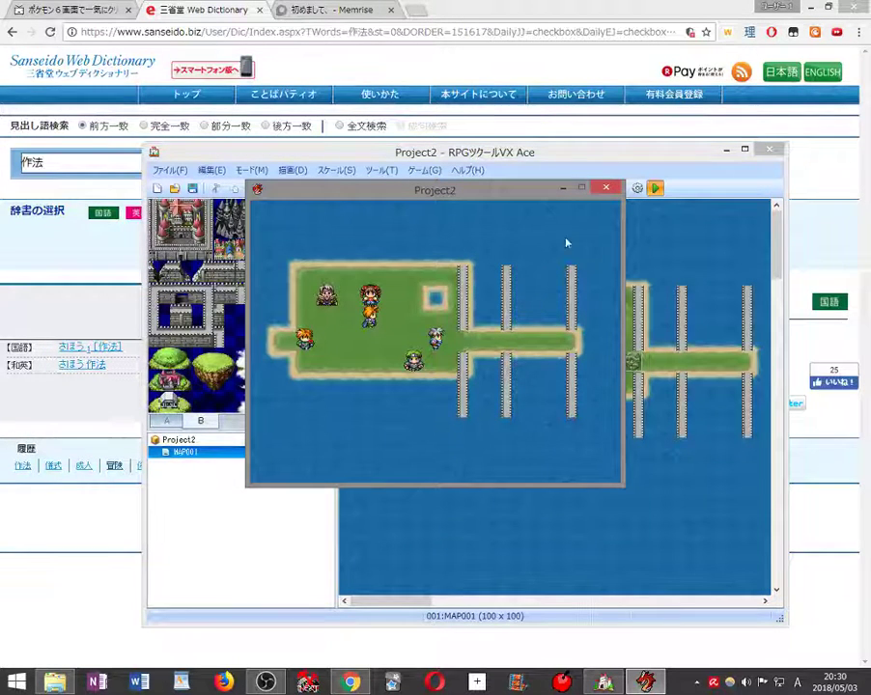
{"action": "left_click", "coordinate": [606, 187]}
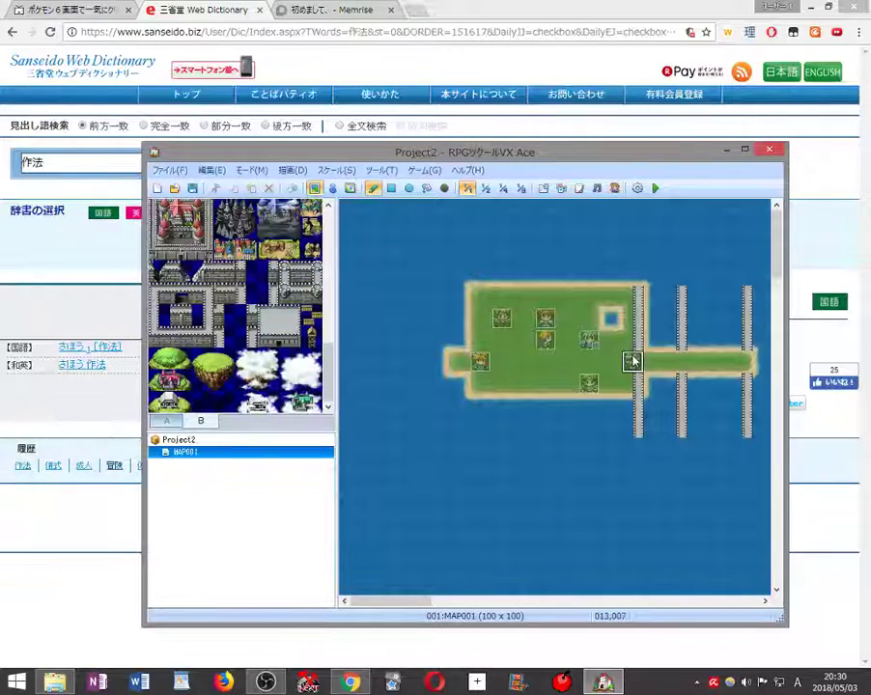
- In event editing mode, open the gatekeeper's event EV005 at the wall opening
{"action": "key", "text": "F6"}
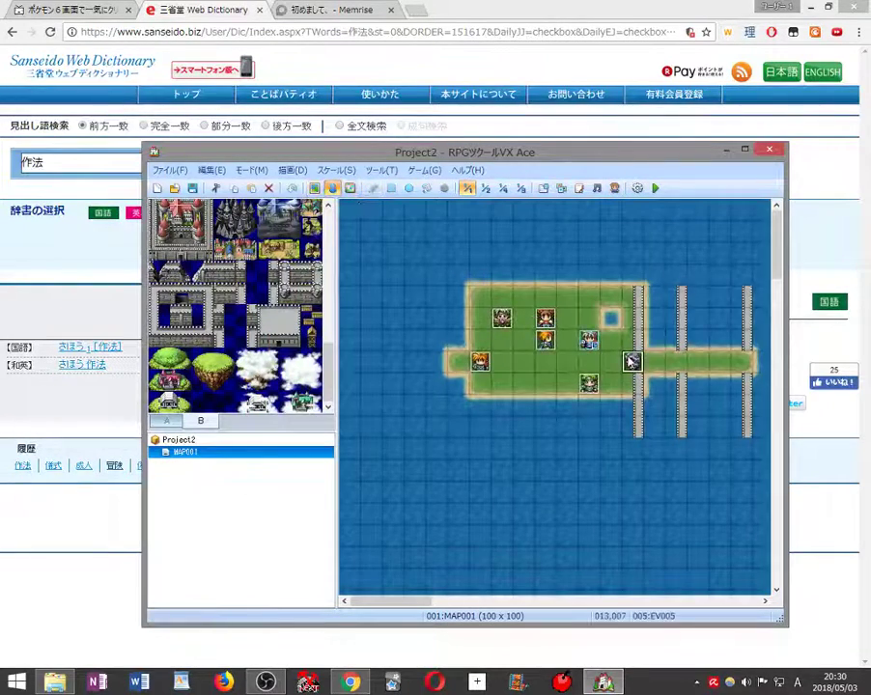
{"action": "double_click", "coordinate": [632, 361]}
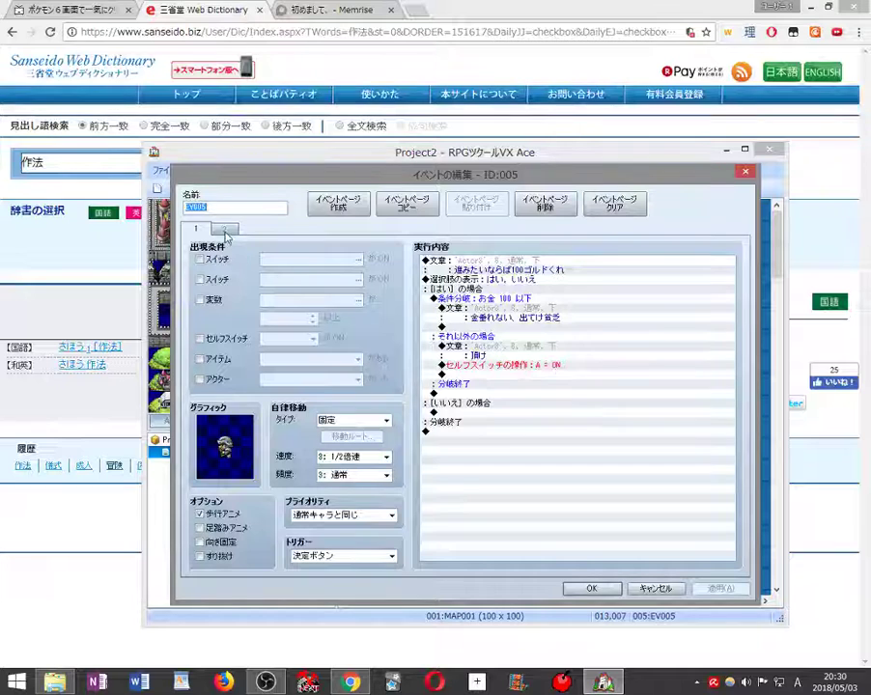
{"action": "left_click", "coordinate": [503, 336]}
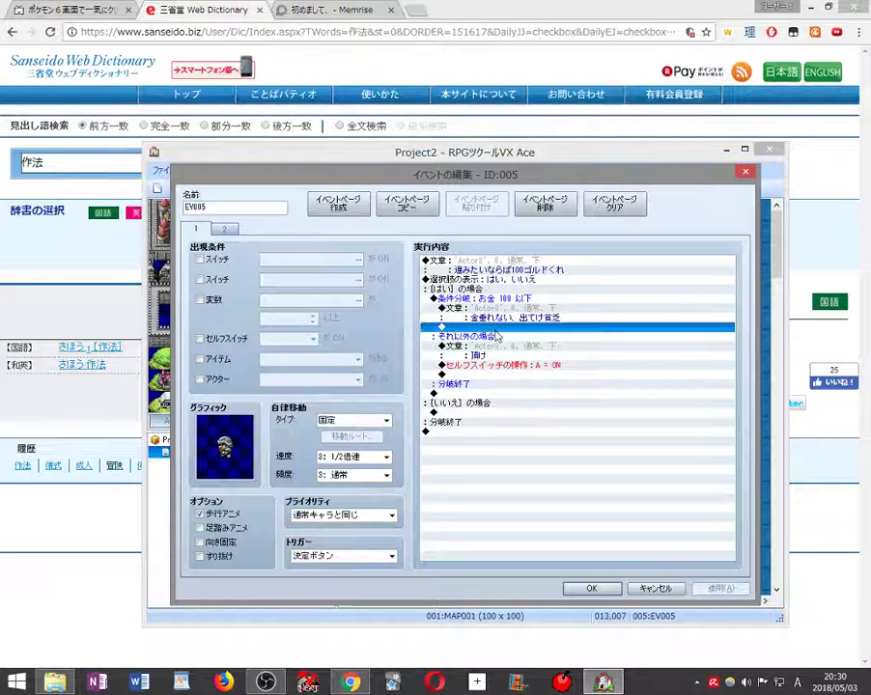
{"action": "left_click", "coordinate": [490, 298]}
{"action": "right_click", "coordinate": [490, 298]}
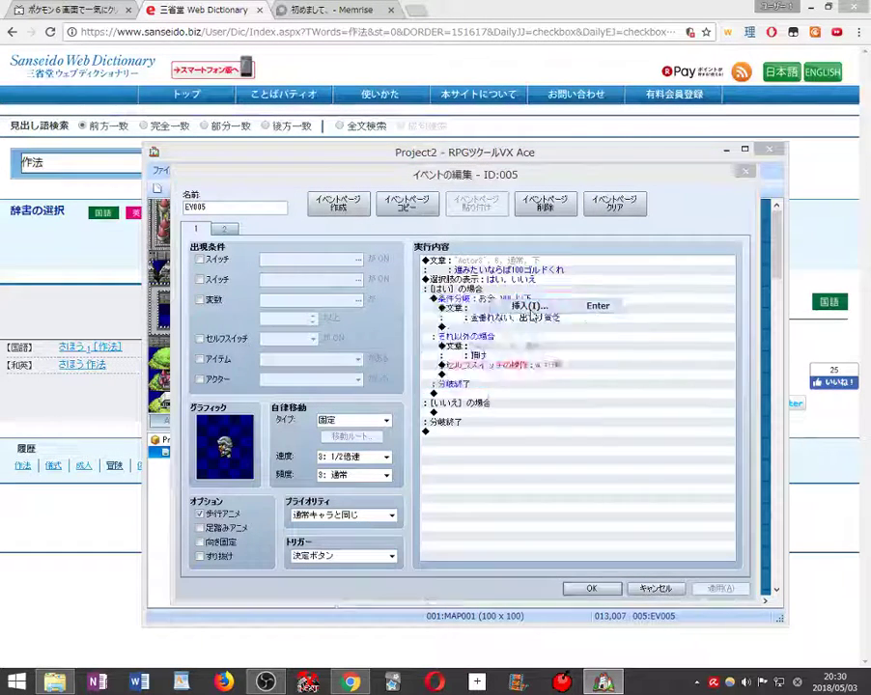
{"action": "left_click", "coordinate": [529, 307]}
{"action": "left_click", "coordinate": [688, 588]}
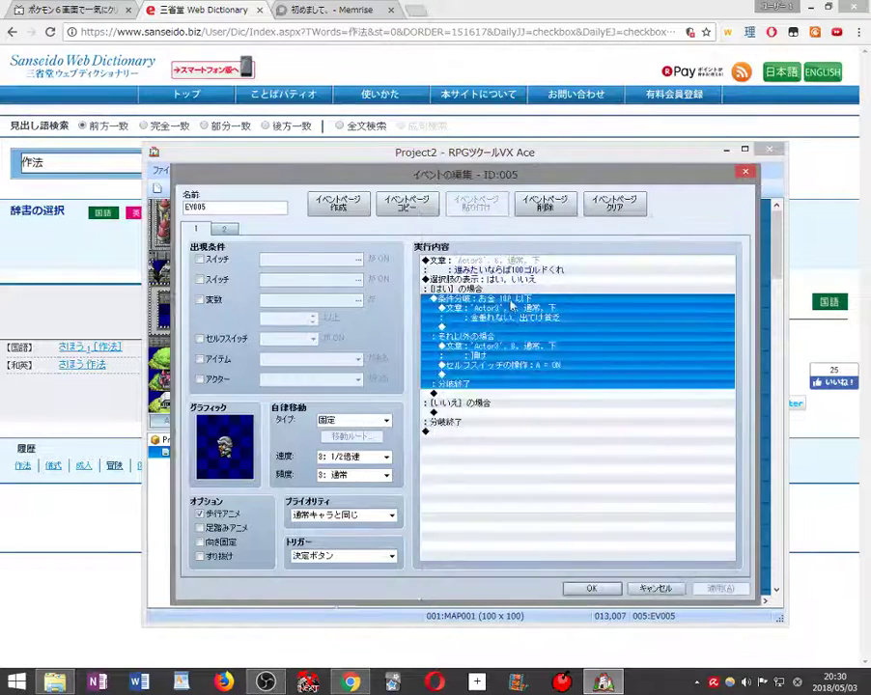
- Change the gatekeeper's money condition to お金 99 以下 and save the event
{"action": "right_click", "coordinate": [511, 303]}
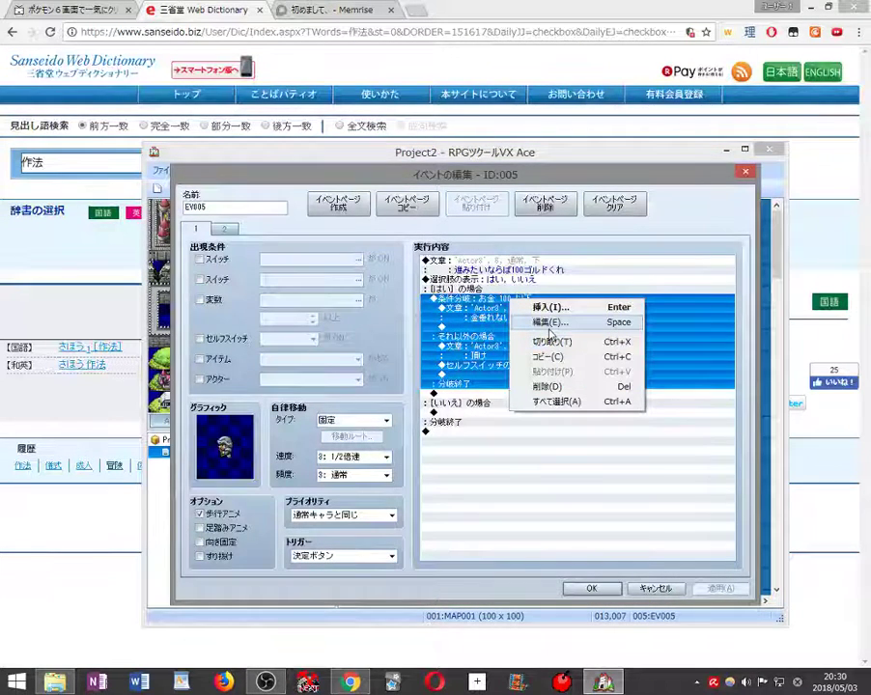
{"action": "left_click", "coordinate": [550, 325]}
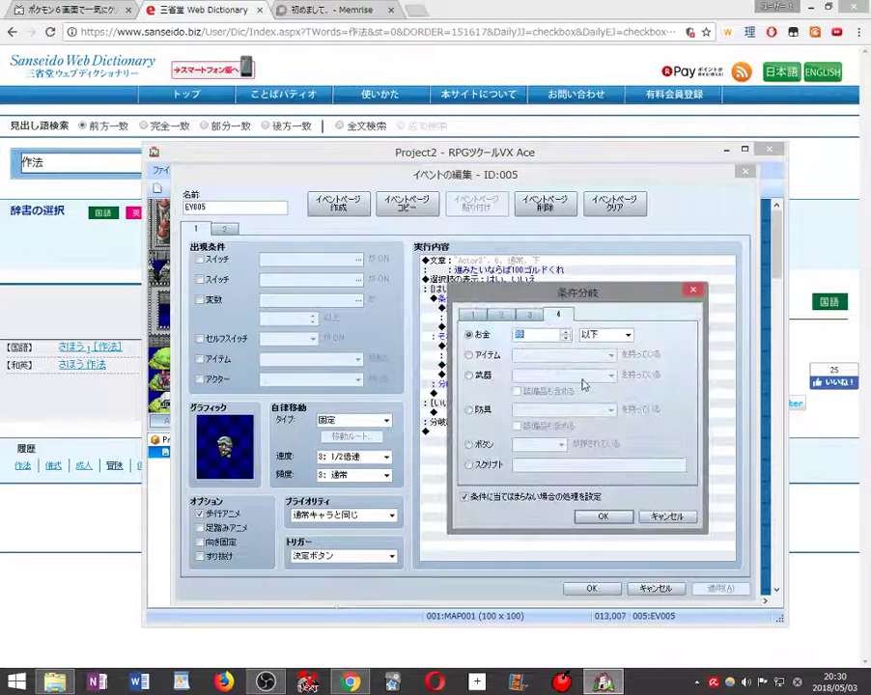
{"action": "left_click", "coordinate": [603, 519]}
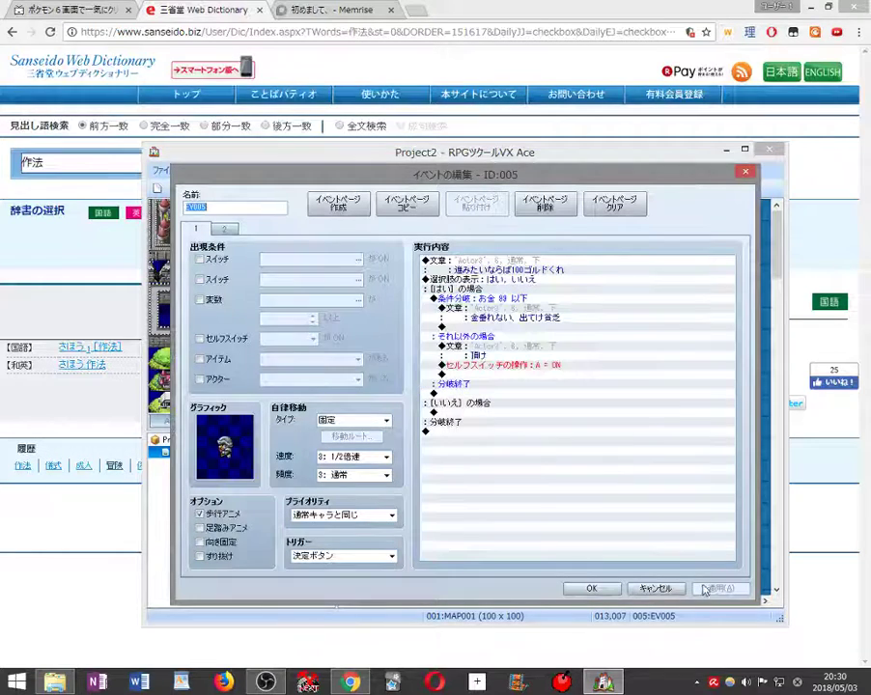
{"action": "left_click", "coordinate": [592, 589]}
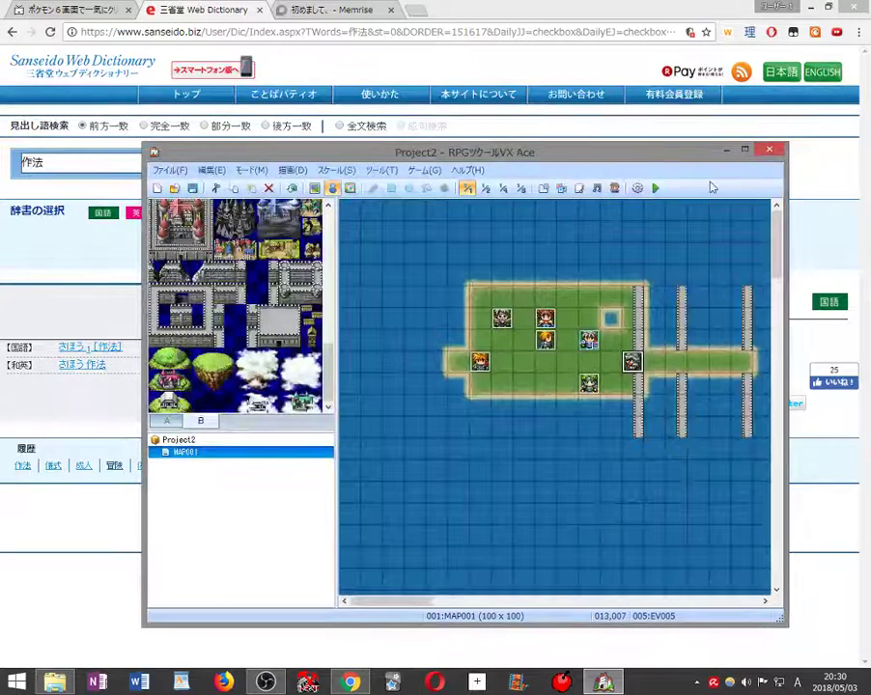
- Save the project, start a new playtest game, and answer はい to the gatekeeper before collecting any gold
{"action": "left_click", "coordinate": [655, 188]}
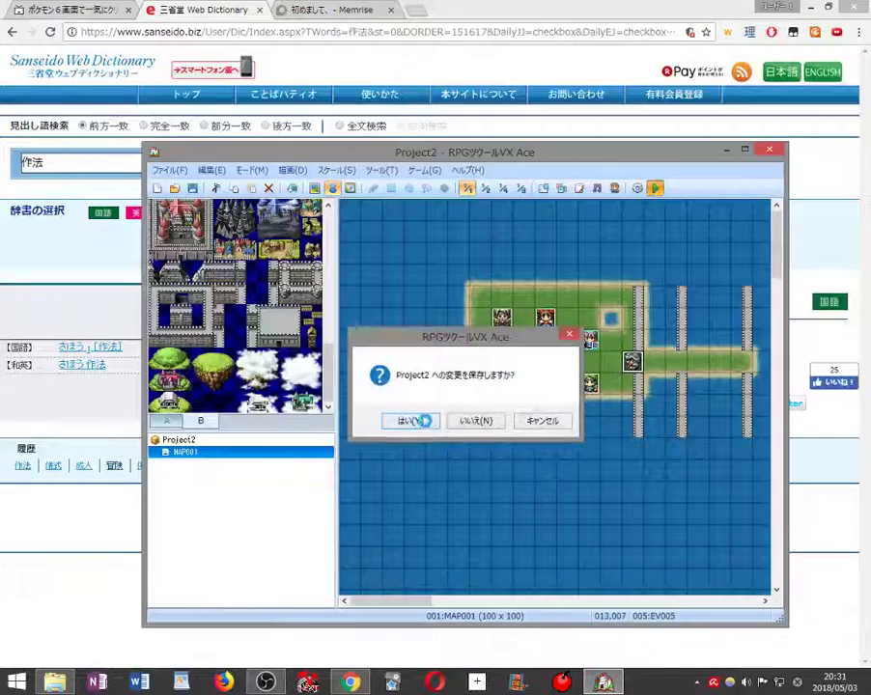
{"action": "left_click", "coordinate": [424, 421]}
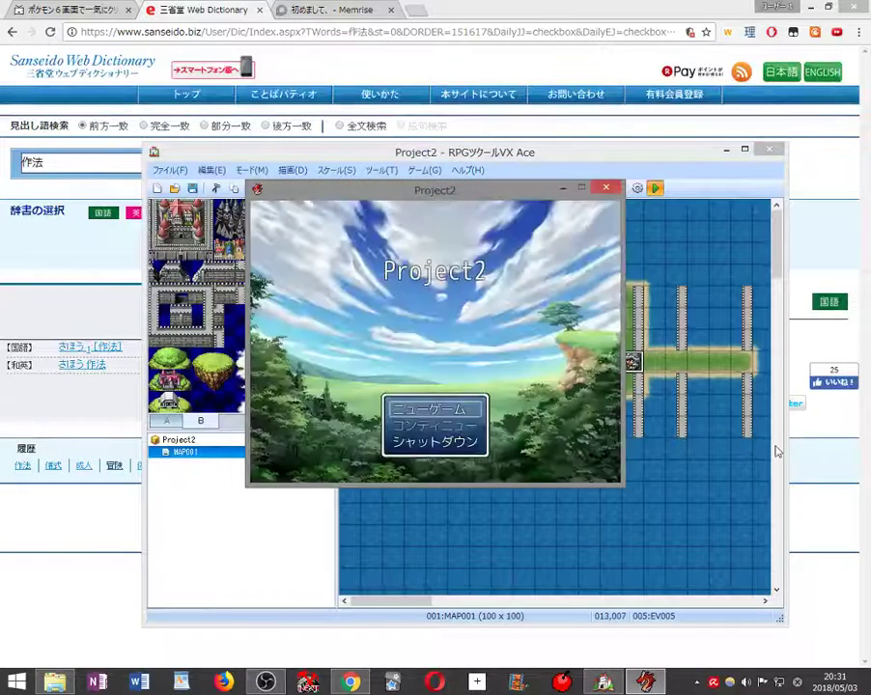
{"action": "key", "text": "Return"}
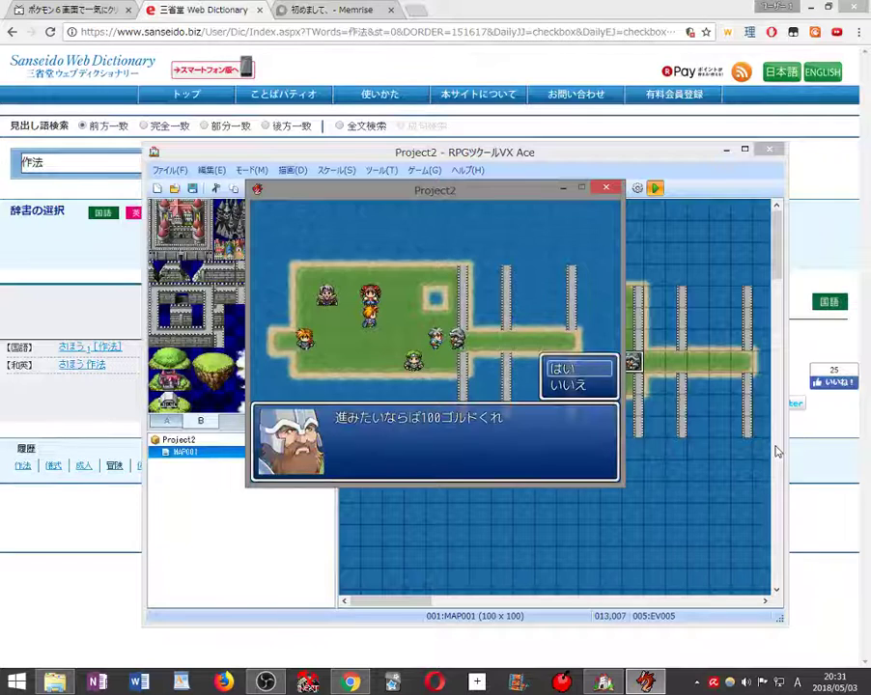
{"action": "key", "text": "Return"}
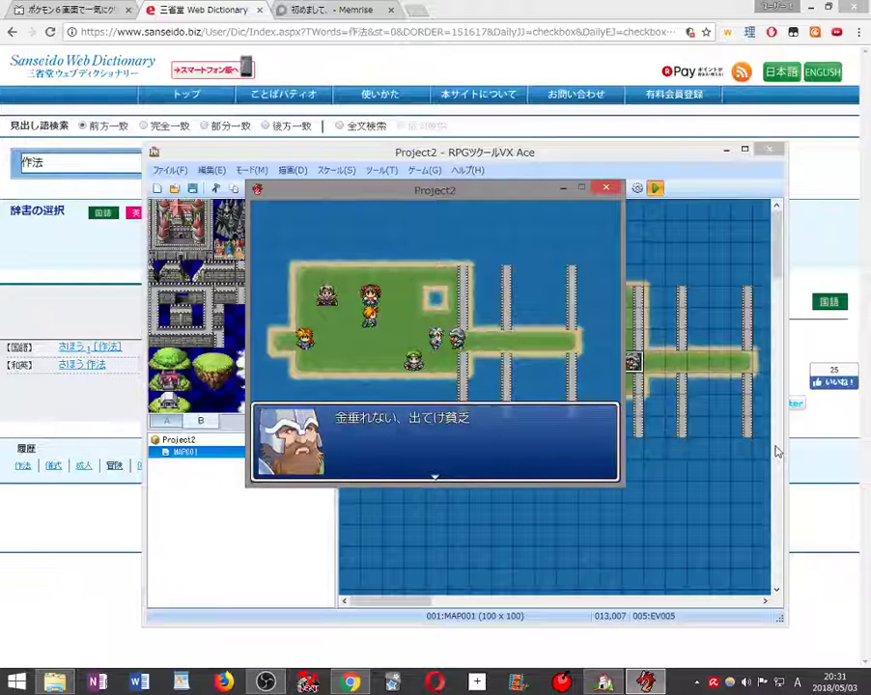
- Collect 100 gold from the 作法 character, pay the gatekeeper by answering はい, and walk along the path beyond the wall
{"action": "key", "text": "Return"}
{"action": "key", "text": "Down"}
{"action": "key", "text": "Left"}
{"action": "key", "text": "Return"}
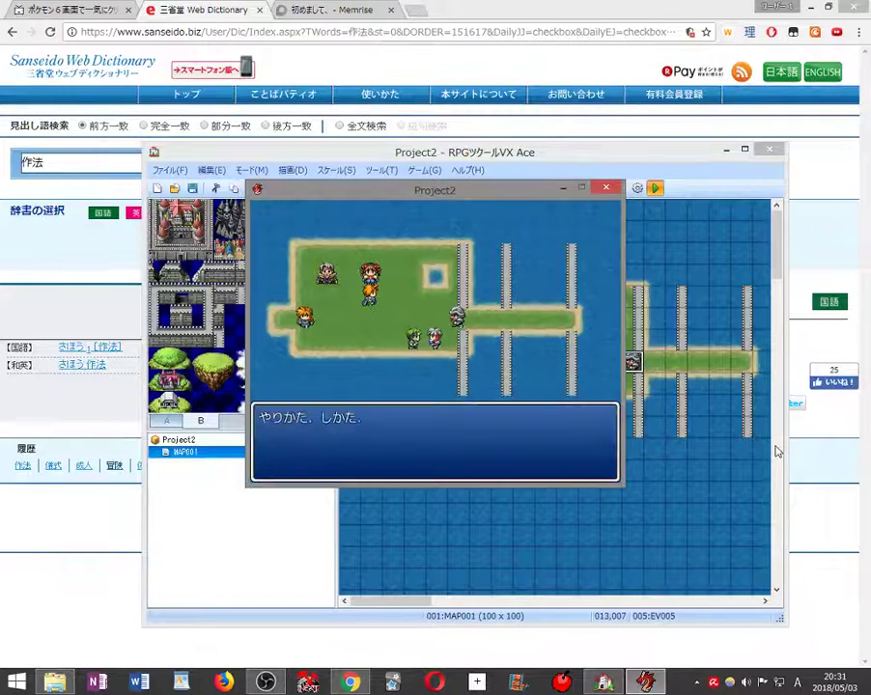
{"action": "key", "text": "Return"}
{"action": "key", "text": "Return"}
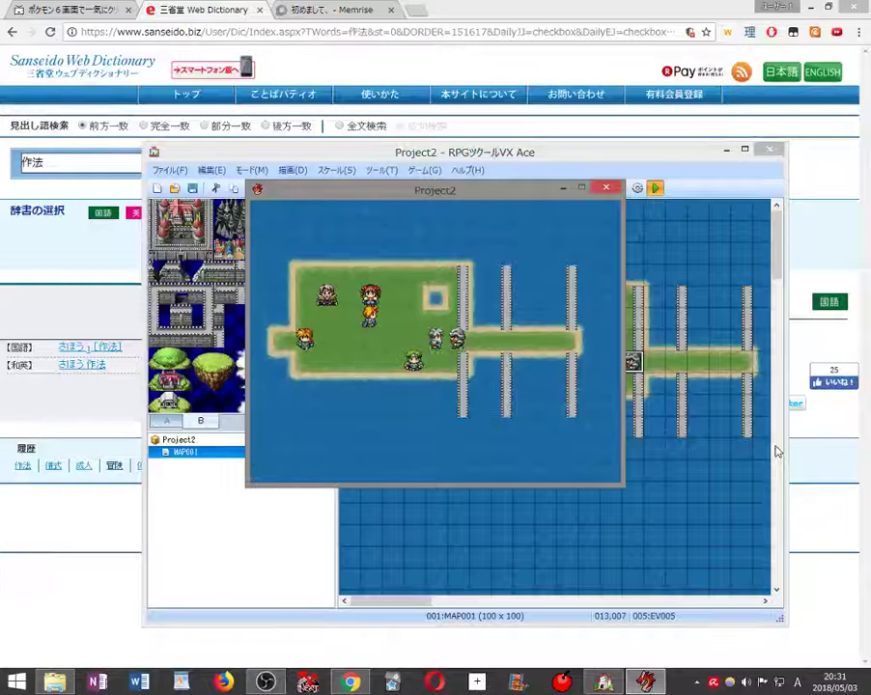
{"action": "key", "text": "Return"}
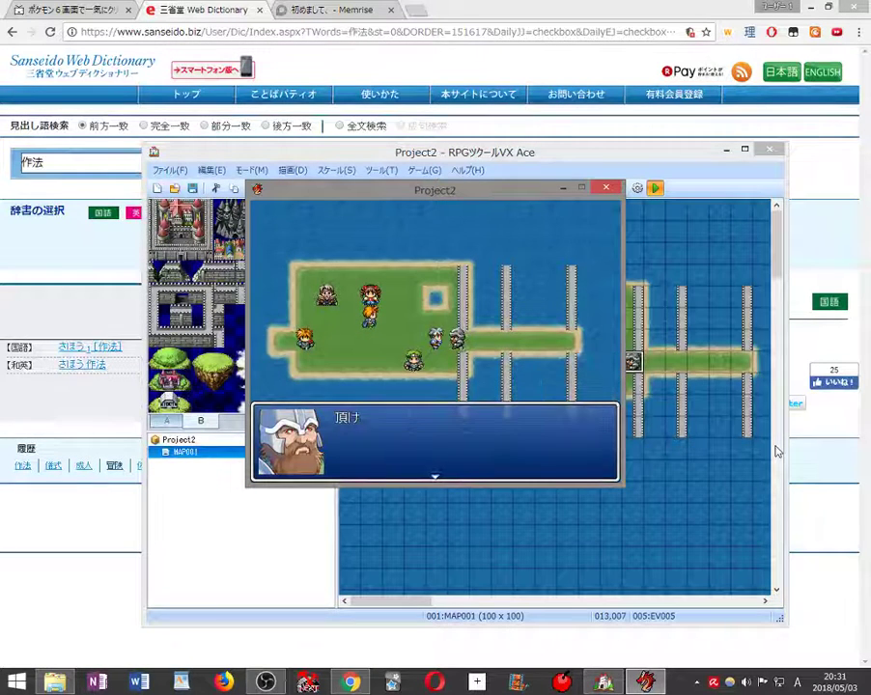
{"action": "key", "text": "Return"}
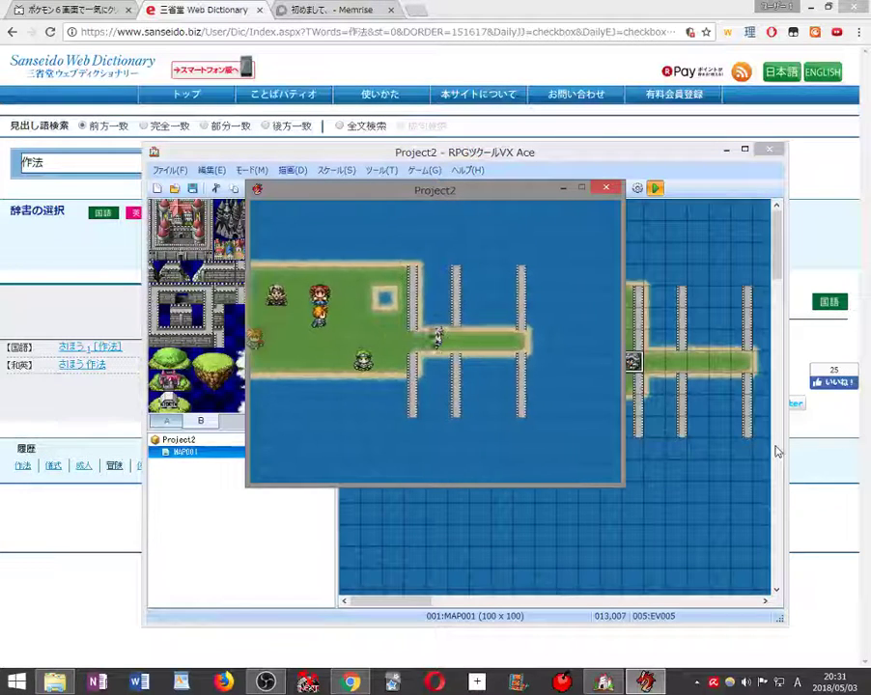
{"action": "mouse_move", "coordinate": [277, 682]}
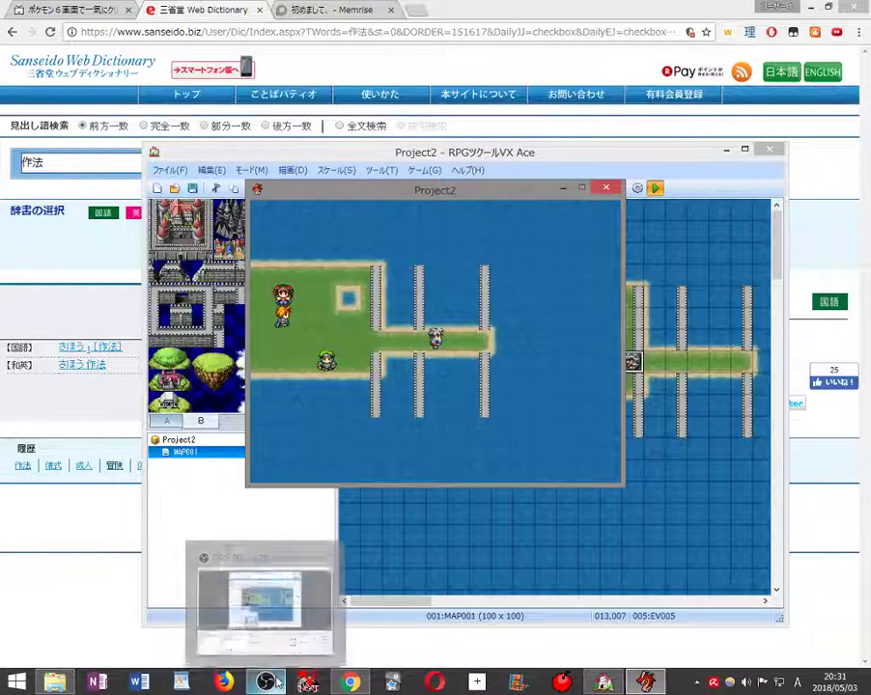
{"action": "left_click", "coordinate": [266, 604]}
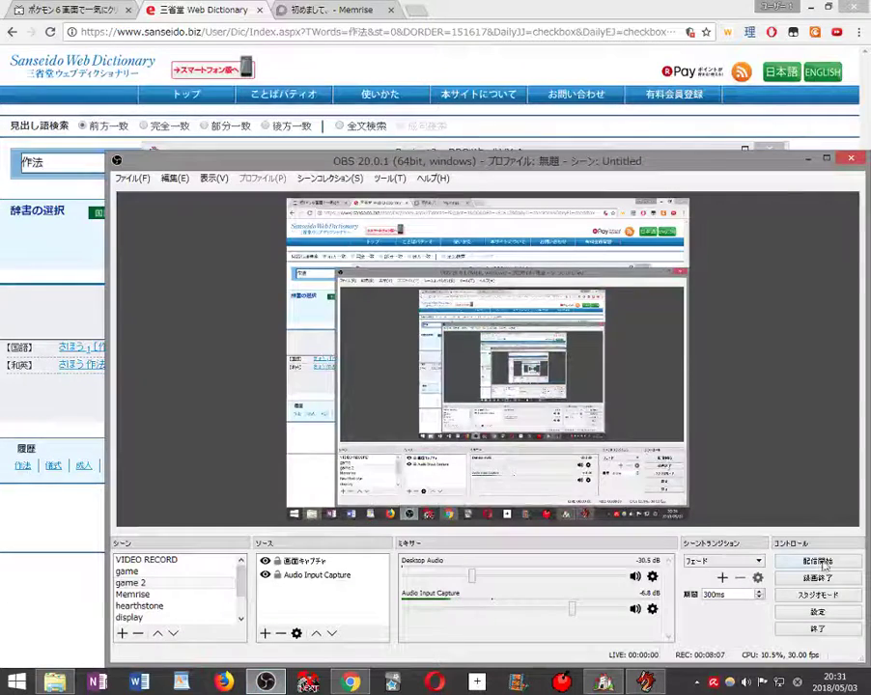